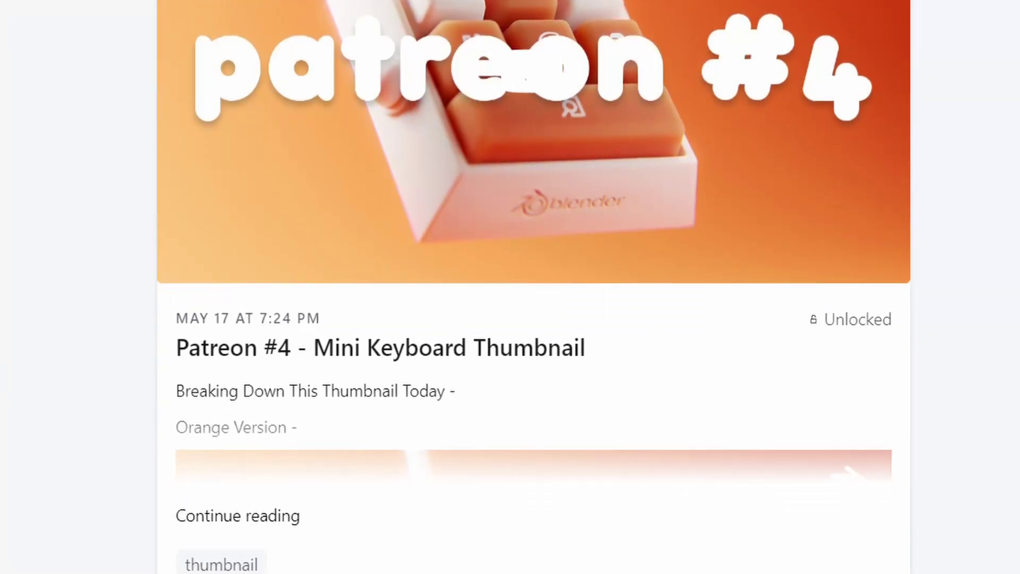
scroll(533, 286, down, 8)
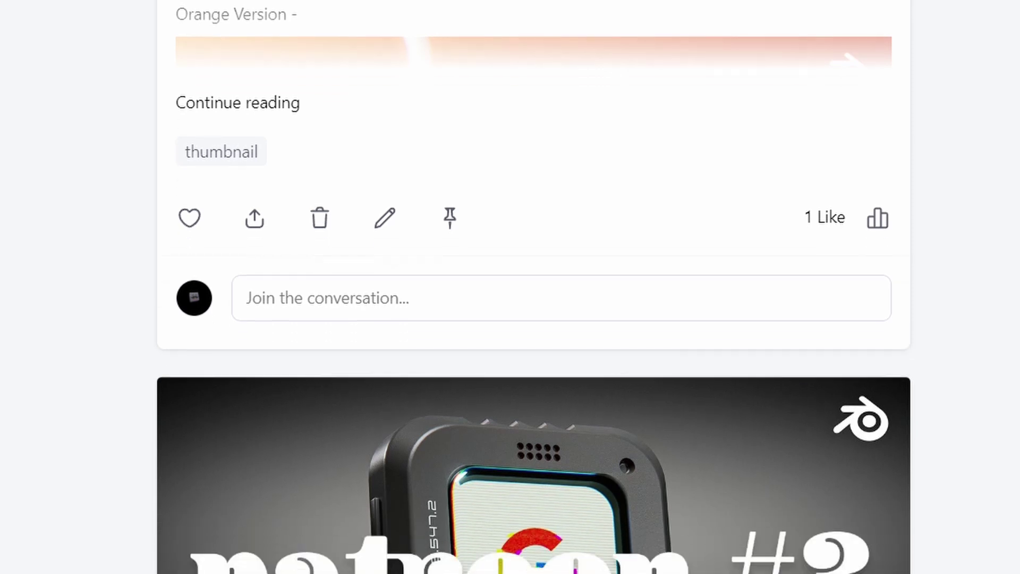
scroll(534, 287, down, 8)
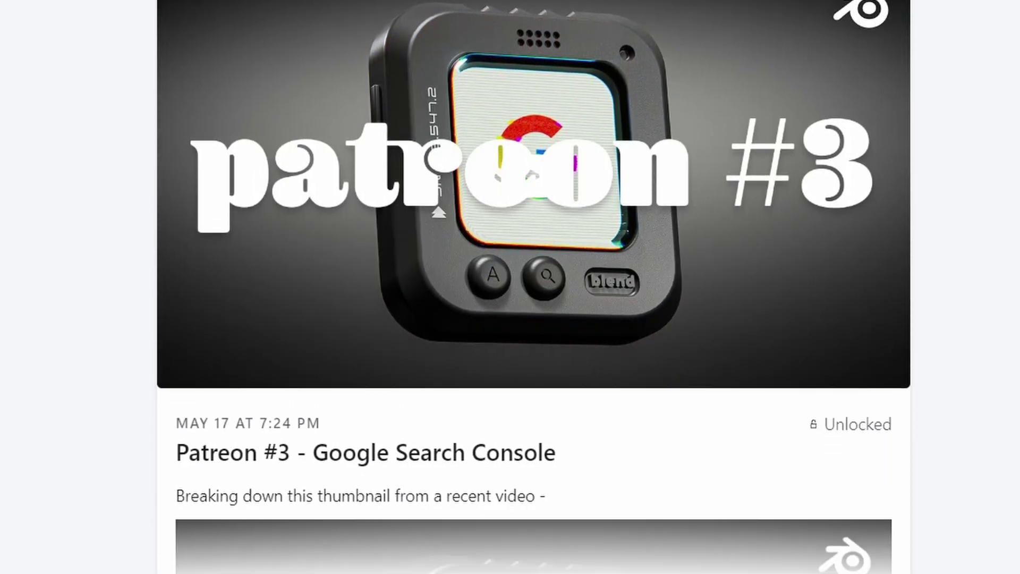
scroll(533, 287, down, 8)
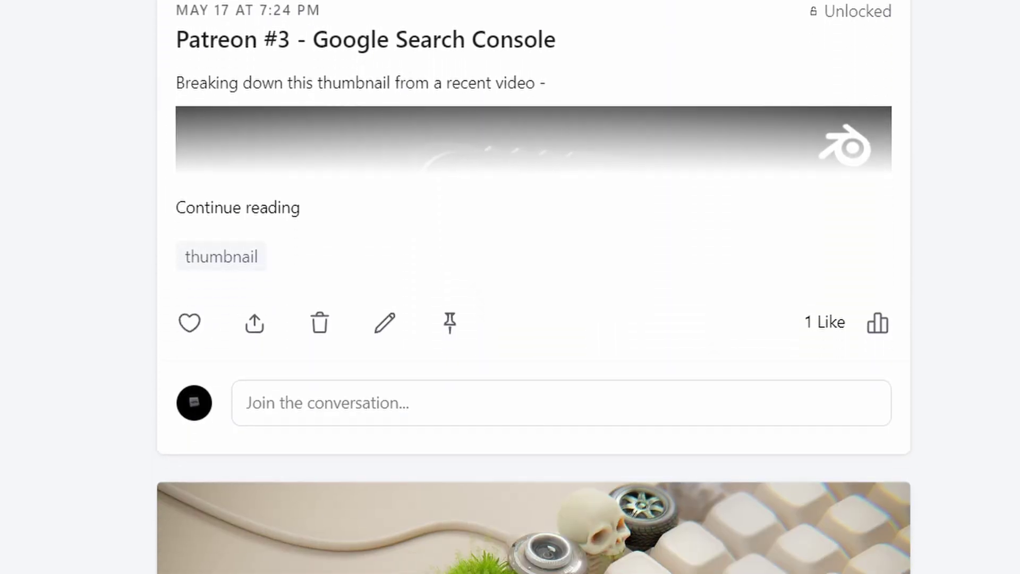
scroll(534, 287, down, 2)
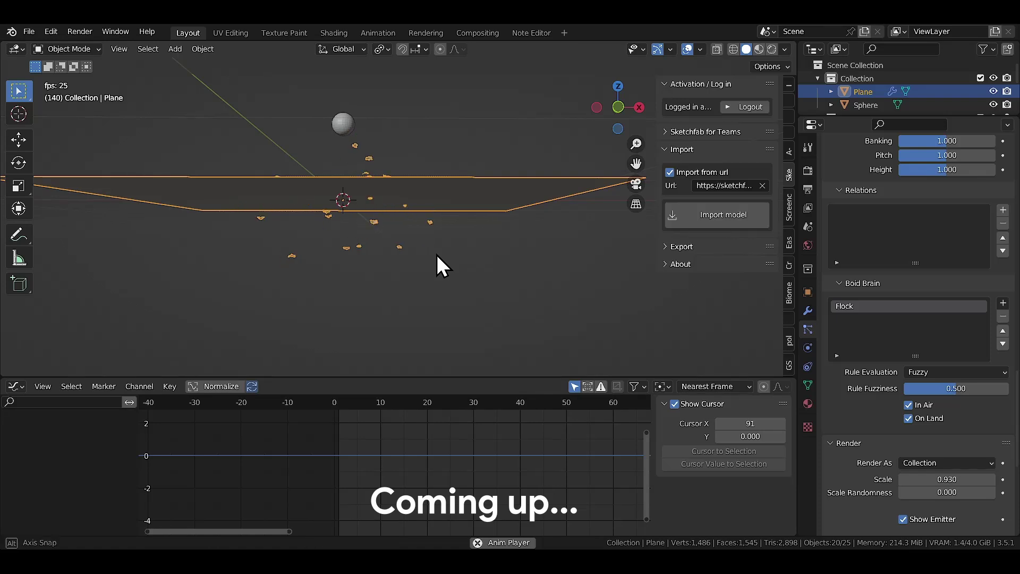
middle_drag(437, 254, 441, 273)
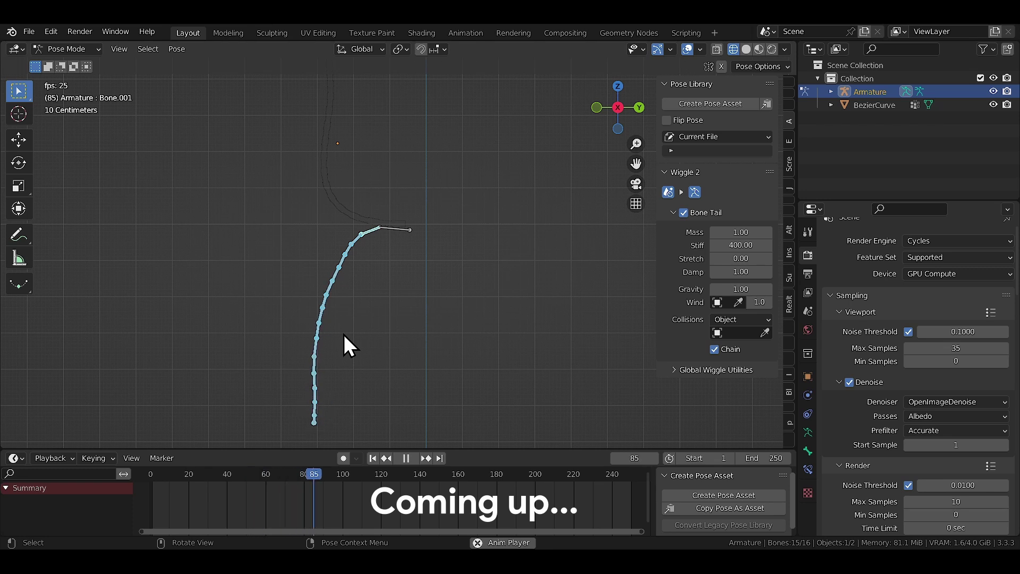
Step: Stop the playback, set the bone chain's Wiggle 2 tail mass to 5 and replay the animation
key(Escape)
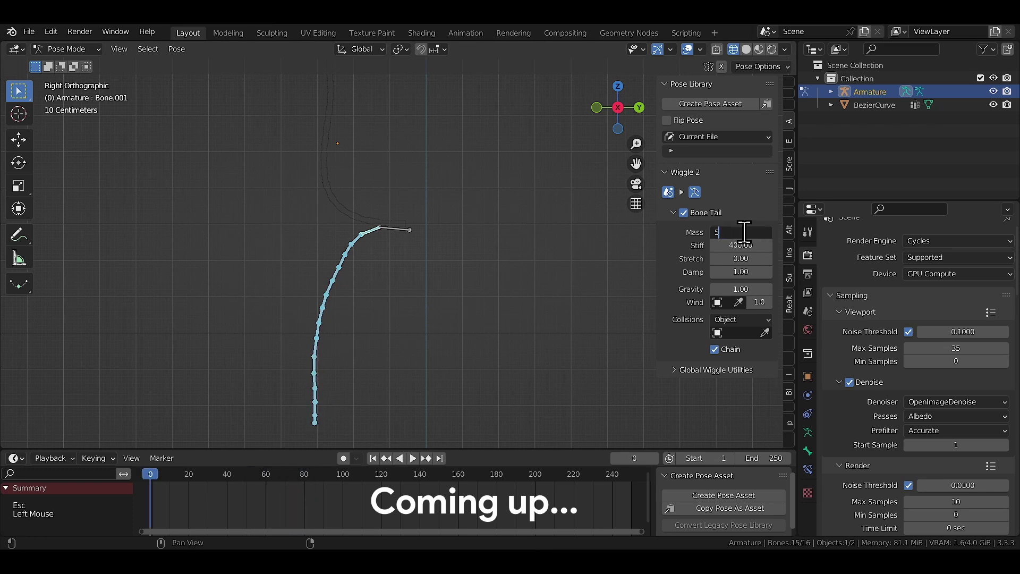
key(space)
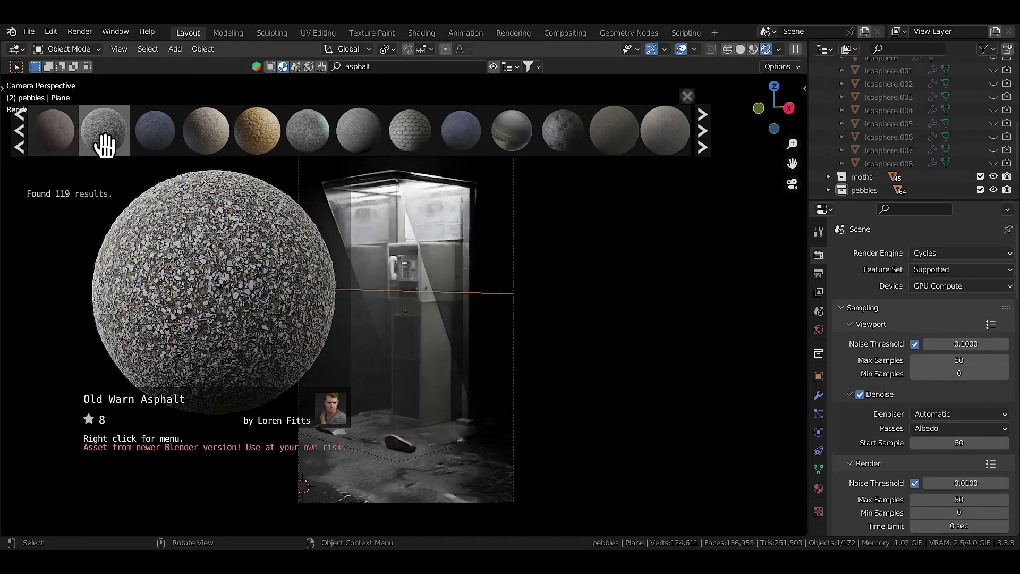
Step: Apply the Broken Asphalt material from the asphalt search results to the ground plane and leave that plane selected
scroll(108, 132, up, 7)
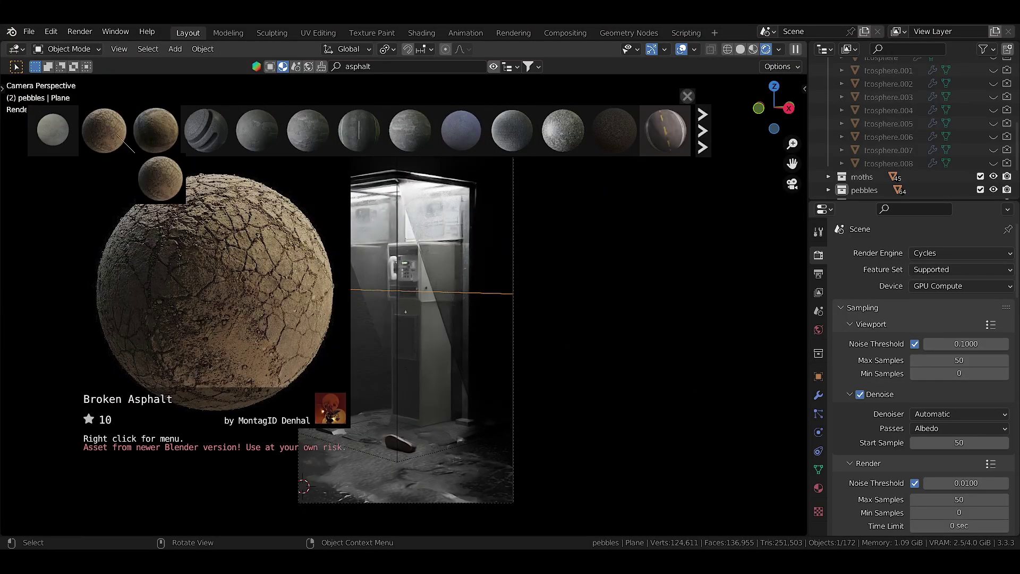
drag(134, 152, 117, 136)
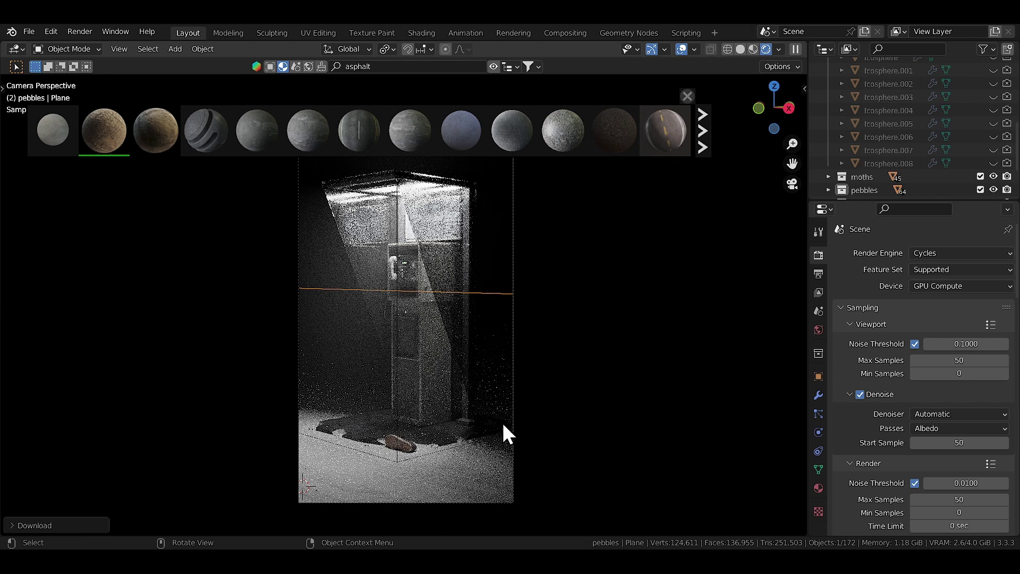
key(alt+a)
click(335, 473)
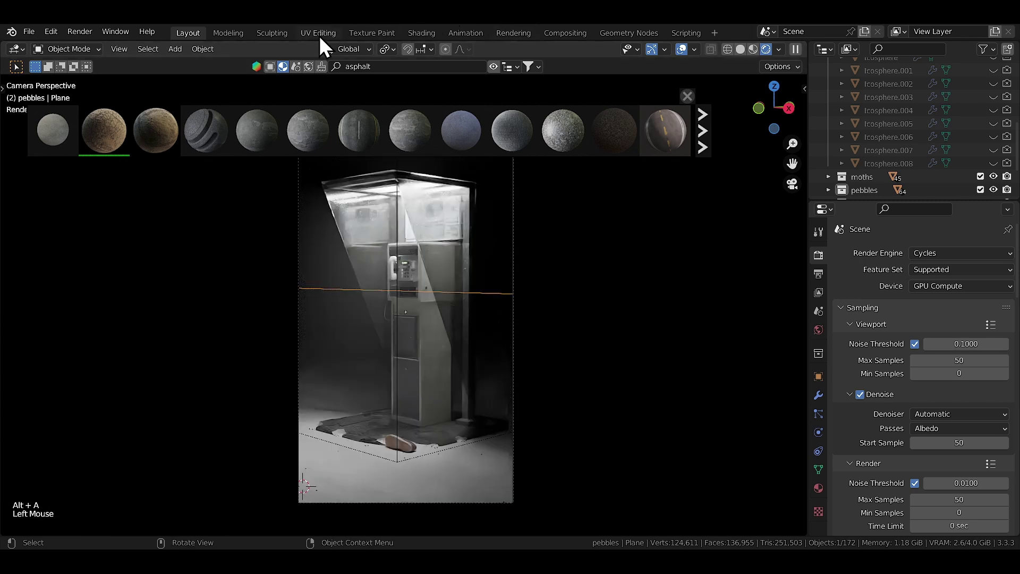
Step: In the Broken Asphalt shader, connect the base color texture directly to the Principled BSDF, bypassing the Add node
click(416, 33)
scroll(472, 218, up, 1)
mouse_move(493, 243)
middle_down()
mouse_move(467, 210)
mouse_move(494, 223)
middle_up()
mouse_move(500, 399)
mouse_down()
mouse_move(519, 398)
mouse_move(503, 403)
mouse_up()
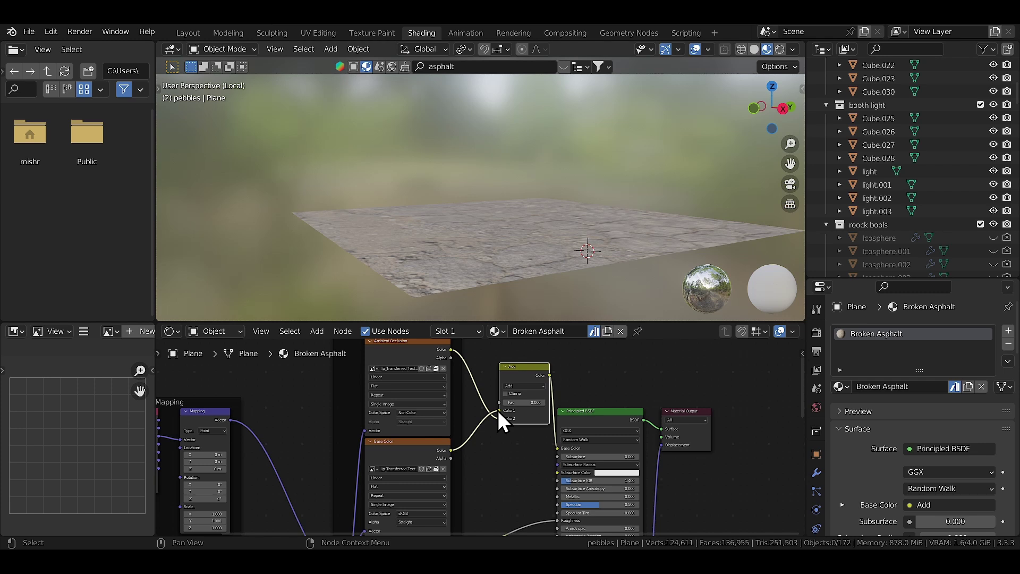
drag(560, 451, 558, 449)
drag(520, 371, 507, 370)
Step: Check the asphalt plane from the camera and scale its UVs in the UV Editing workspace
mouse_move(529, 280)
middle_down()
mouse_move(530, 293)
mouse_move(511, 275)
middle_up()
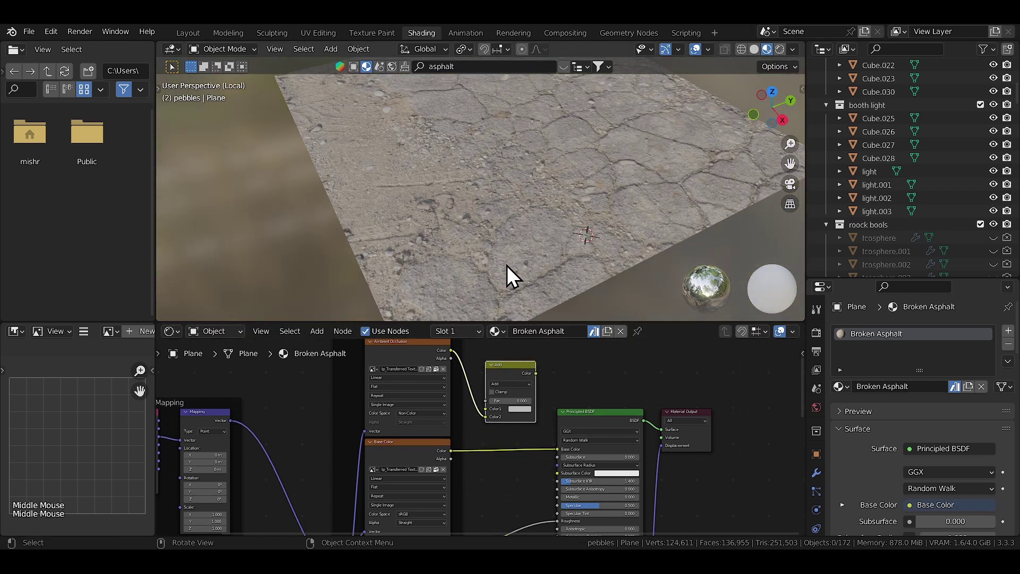
key(KP_0)
scroll(482, 452, down, 2)
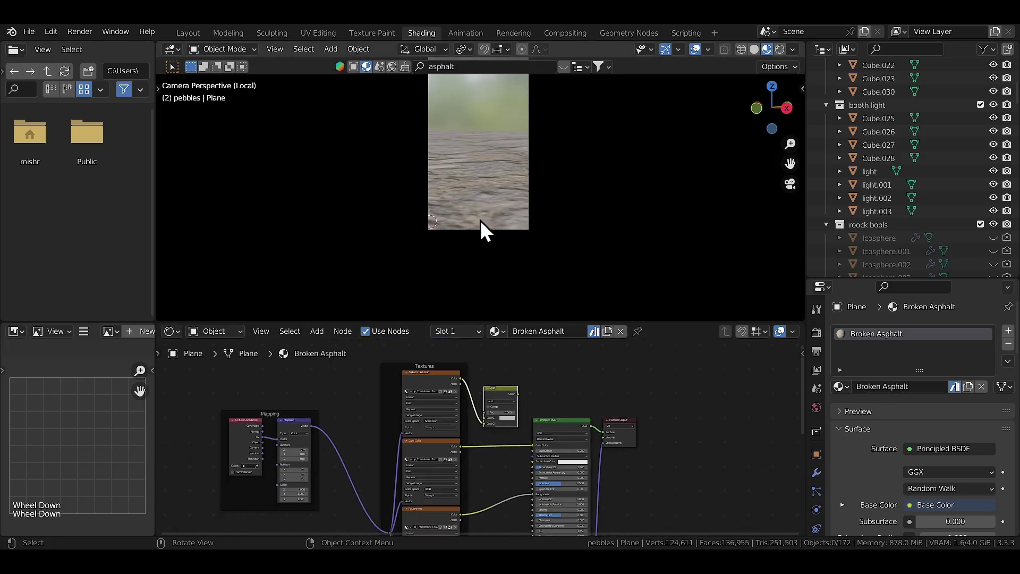
click(318, 33)
key(s)
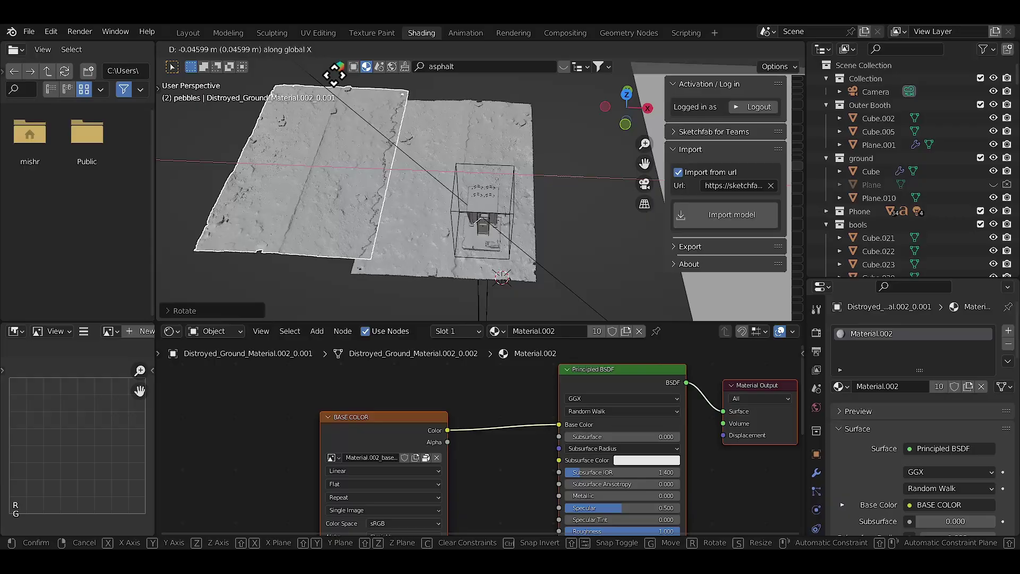
Step: Make linked duplicates of the destroyed ground tile, one about 23 m along negative Y and one beside it along X
click(336, 72)
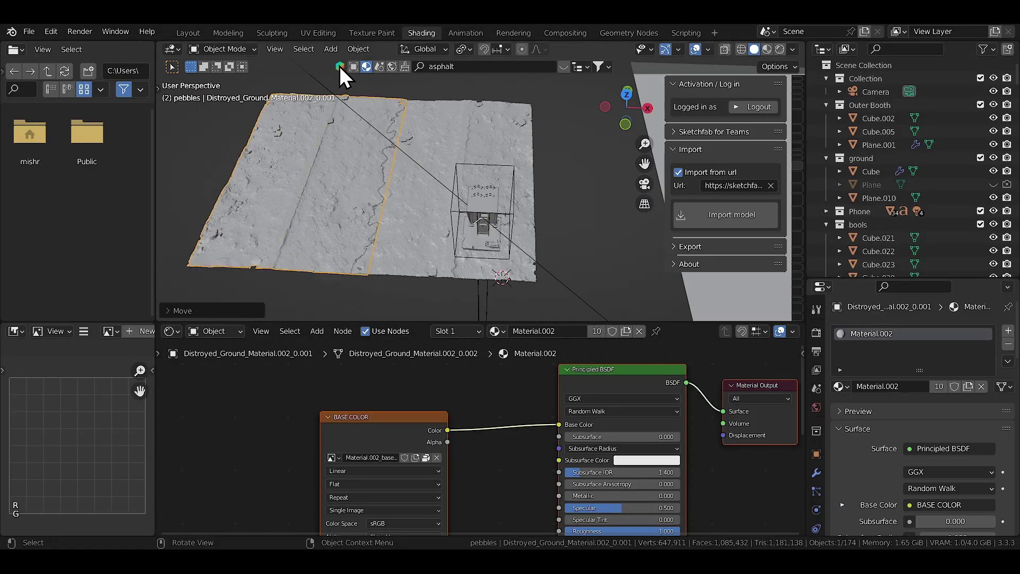
scroll(416, 195, down, 2)
key(alt+d)
key(y)
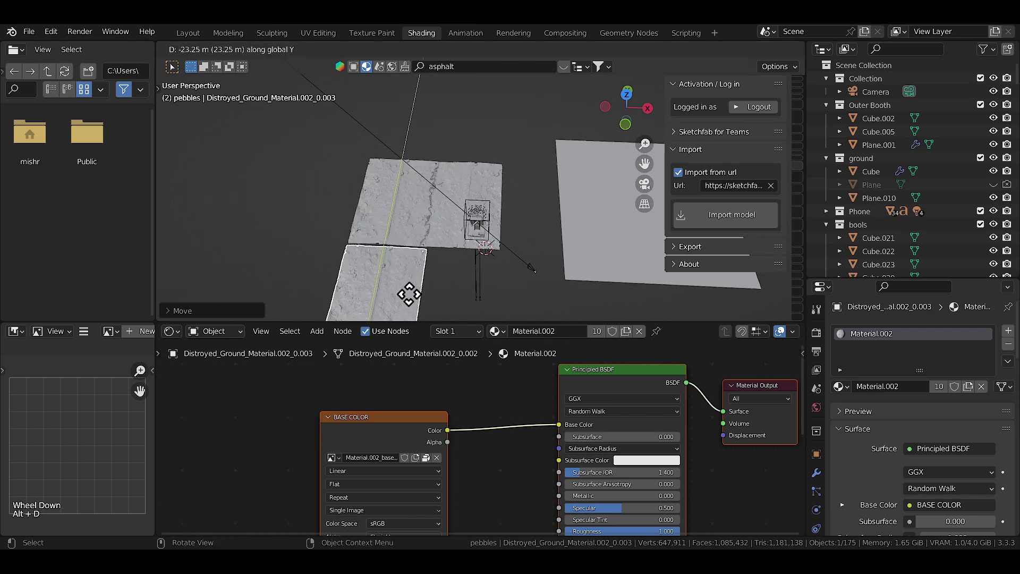
key(alt+d)
key(x)
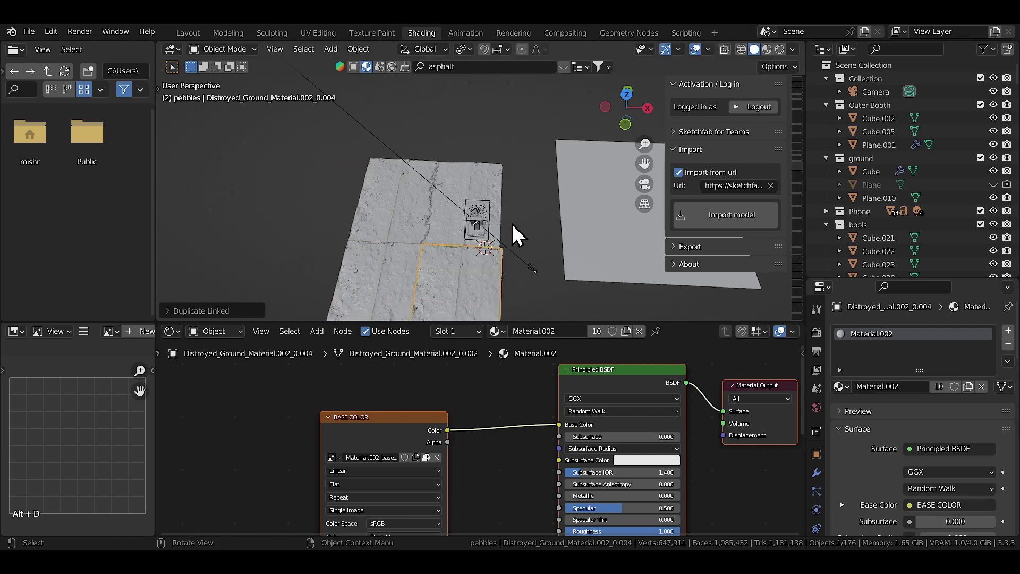
Step: In camera view, resize the destroyed ground tile behind the booth and raise it about 1.4 m along Z
key(KP_0)
scroll(496, 214, down, 2)
shift+middle_drag(496, 214, 491, 218)
click(476, 208)
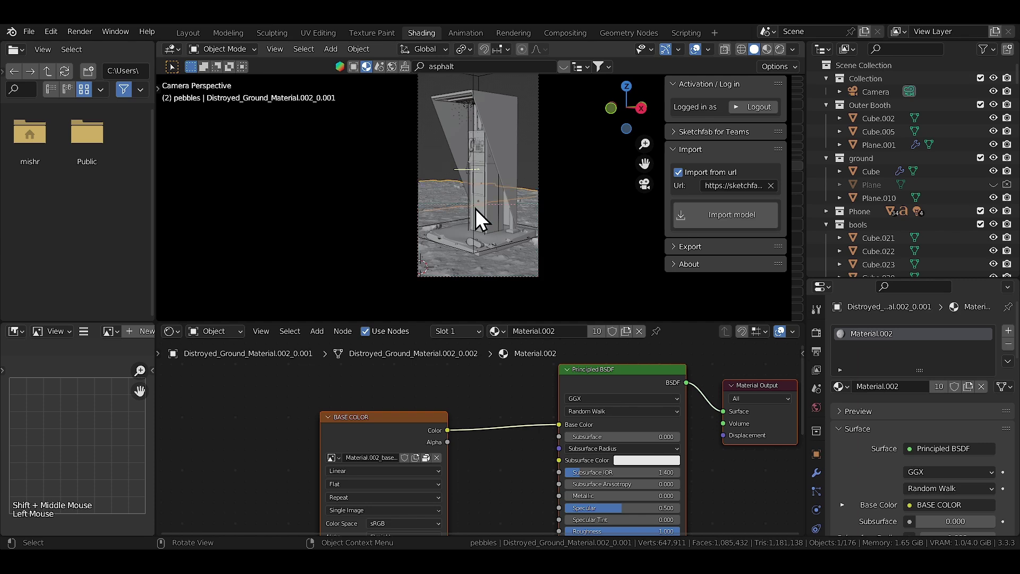
shift+click(536, 205)
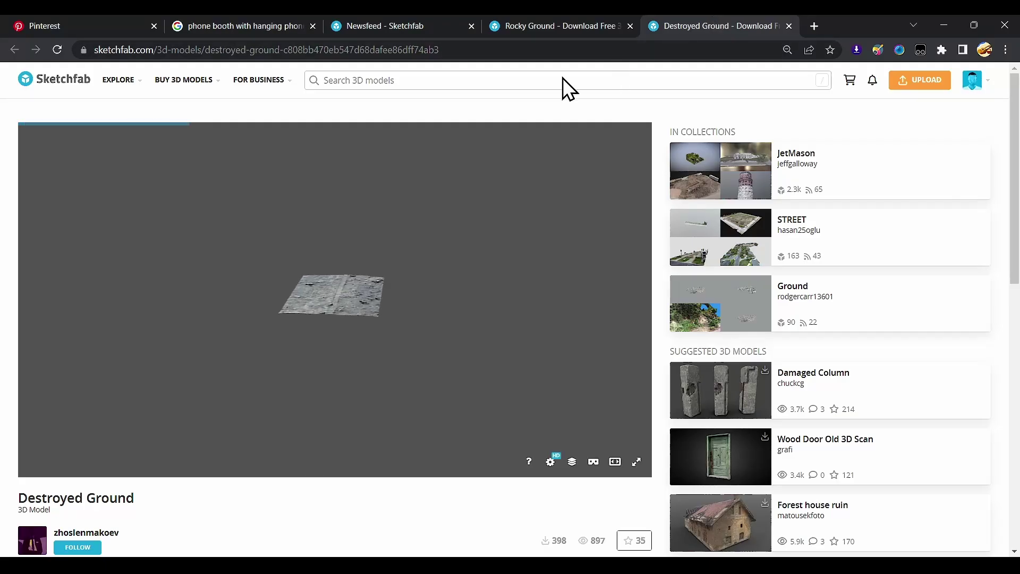
click(395, 56)
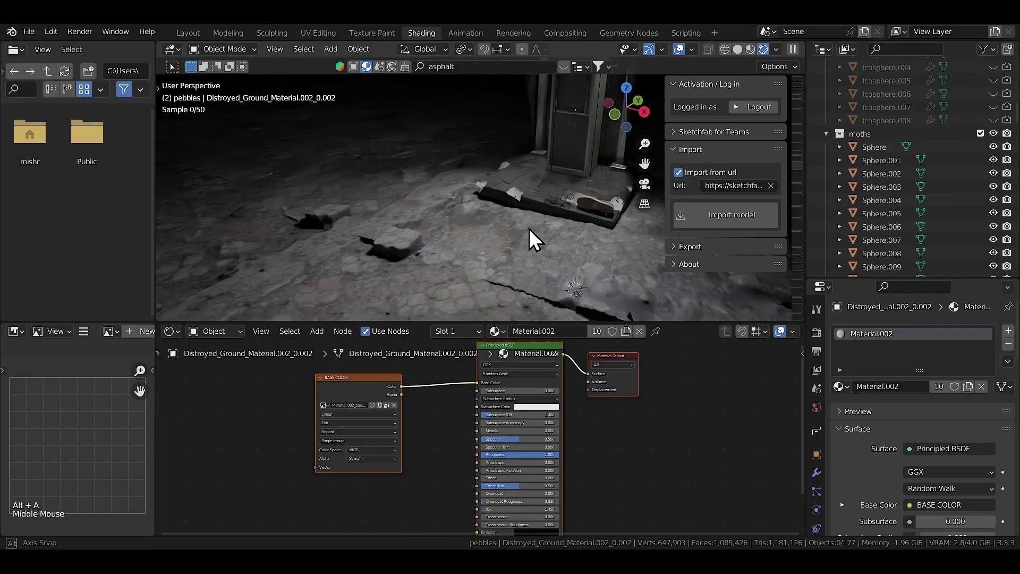
middle_drag(529, 229, 525, 268)
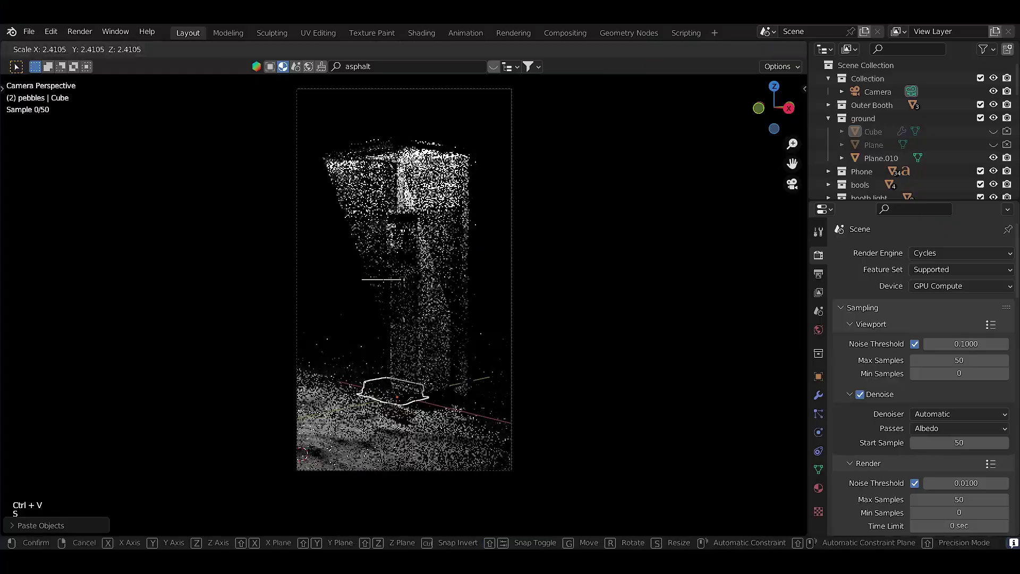
Step: Select the ground piece at the booth's base and adjust its position along Z and X
click(418, 370)
middle_drag(419, 370, 402, 411)
key(z)
click(470, 409)
mouse_move(449, 372)
middle_down()
mouse_move(464, 384)
mouse_move(518, 355)
middle_up()
key(g)
key(x)
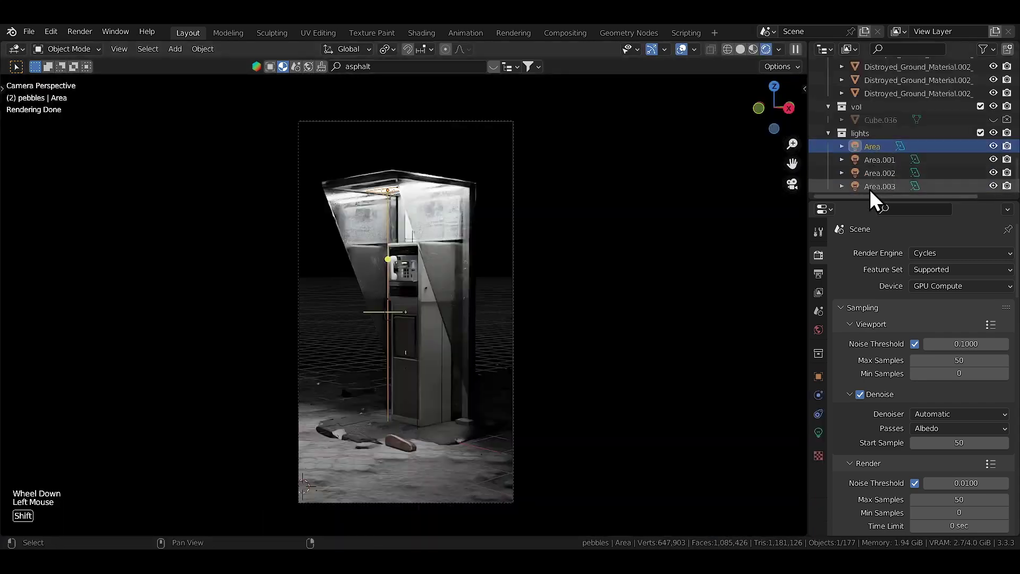
Step: Move the four area lights about 10.5 m along negative Y in front of the booth and rotate them about -81°
middle_drag(382, 247, 429, 282)
scroll(428, 282, down, 3)
key(g)
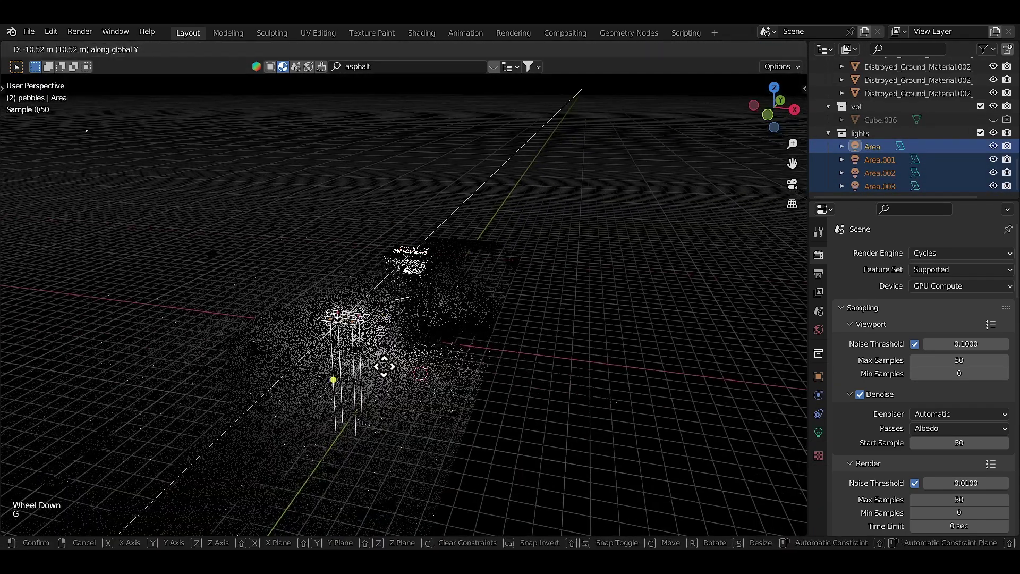
key(r)
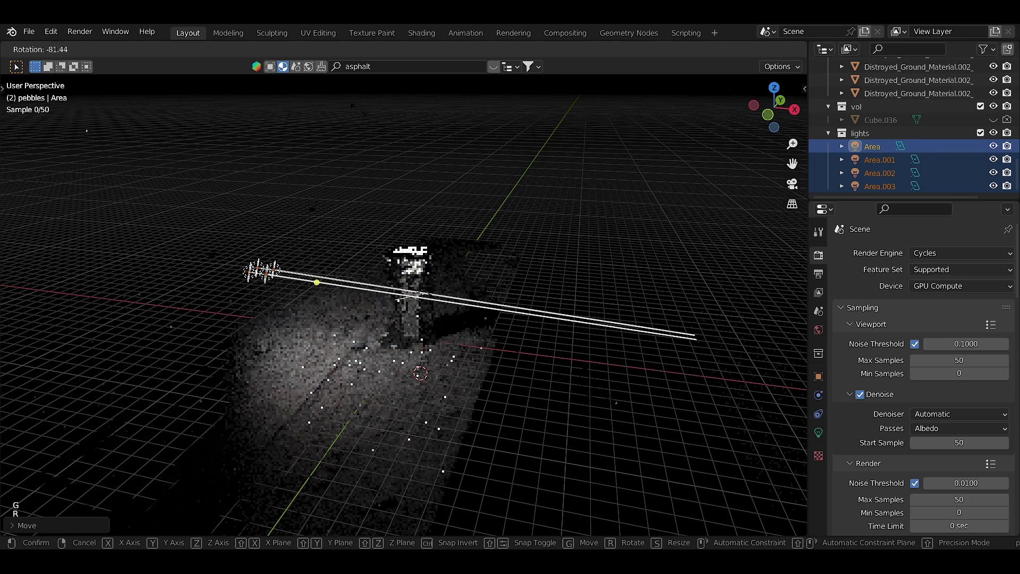
click(349, 198)
Step: Reposition and rotate the four area lights again so they aim at the booth, and return to the camera view
key(g)
middle_click(351, 228)
click(359, 257)
key(r)
middle_click(456, 340)
click(484, 400)
key(KP_0)
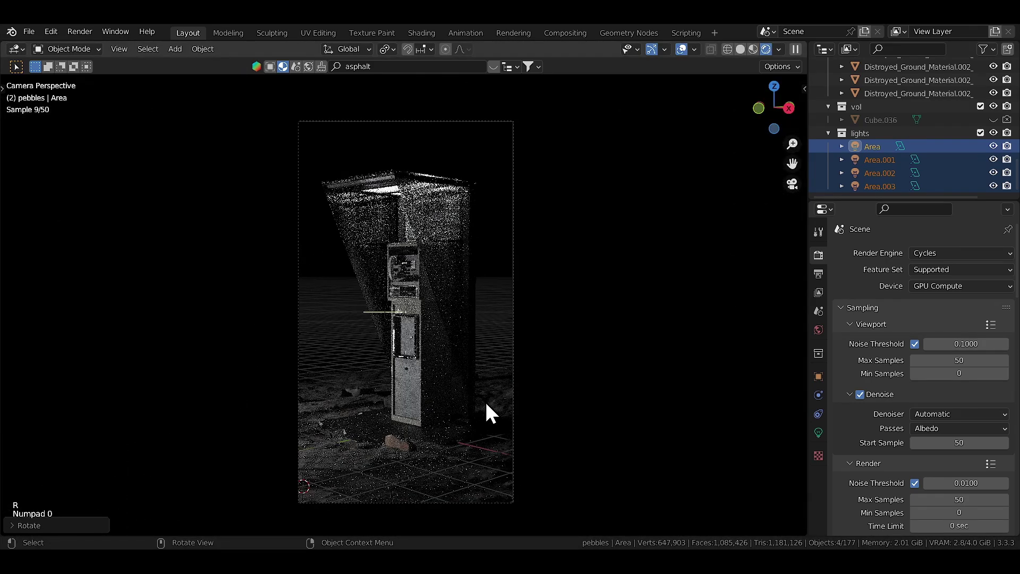
Step: Move the area lights to the side of the booth, rotate them about Z and scale the group
key(g)
click(678, 273)
key(r)
key(z)
click(511, 482)
key(s)
click(740, 484)
Step: Shift the area lights vertically along Z, and move them about 5 m along X across the booth
key(g)
key(z)
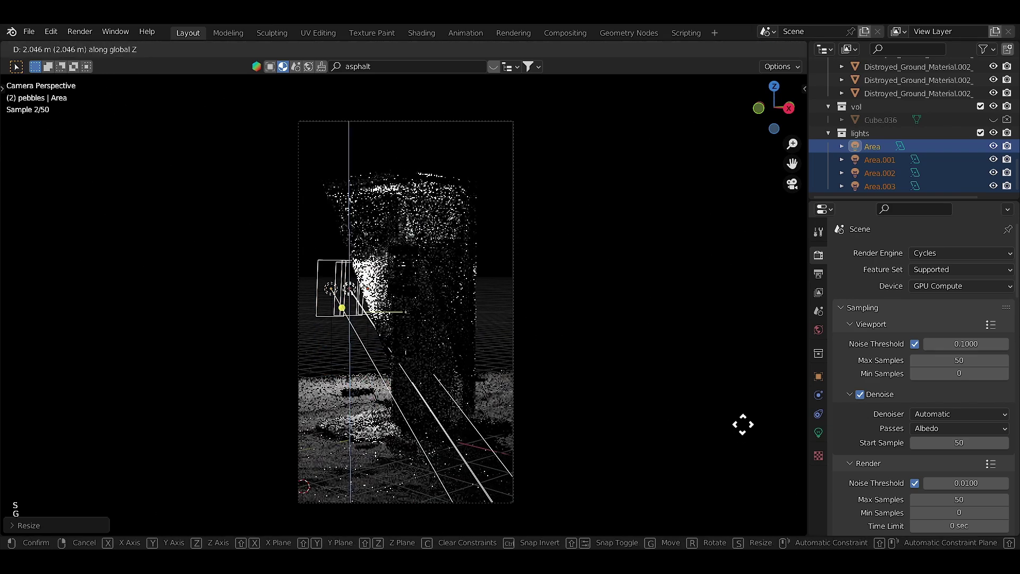
click(742, 461)
key(g)
key(x)
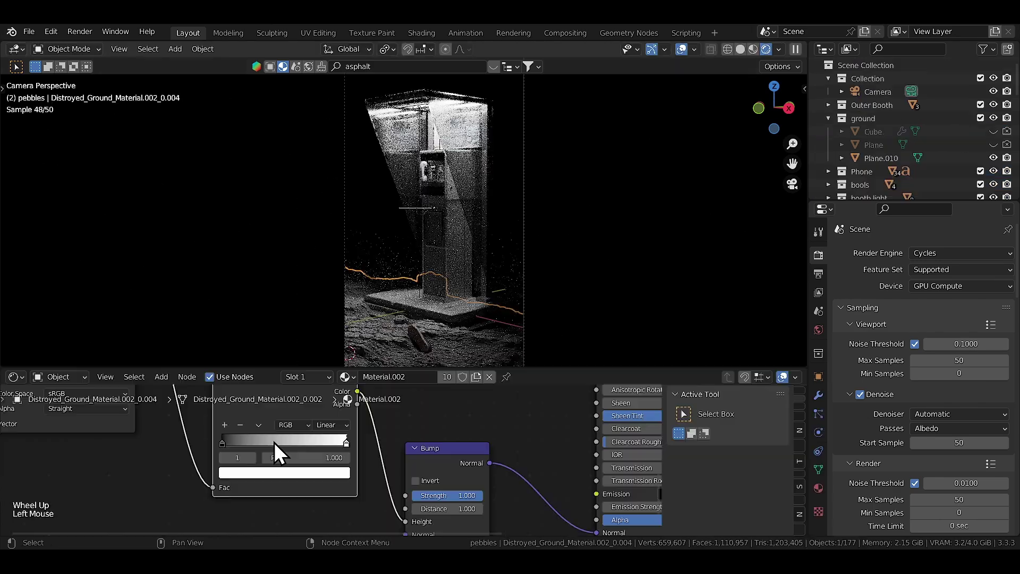
Step: In the ground material, move the color ramp's white stop to 0.185 and set the Bump strength to 0.1
drag(274, 442, 237, 445)
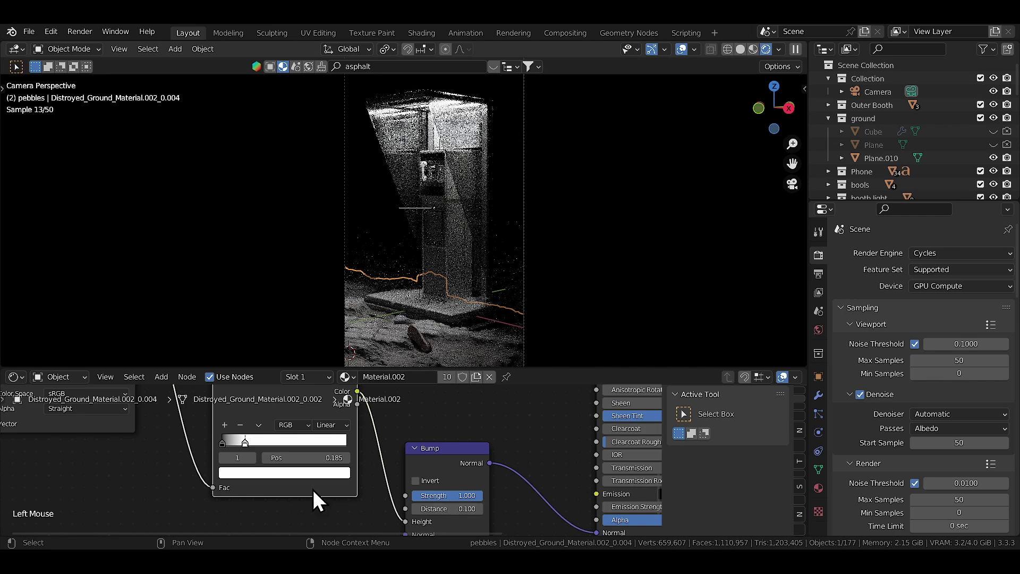
shift+middle_drag(313, 490, 326, 472)
scroll(326, 472, up, 1)
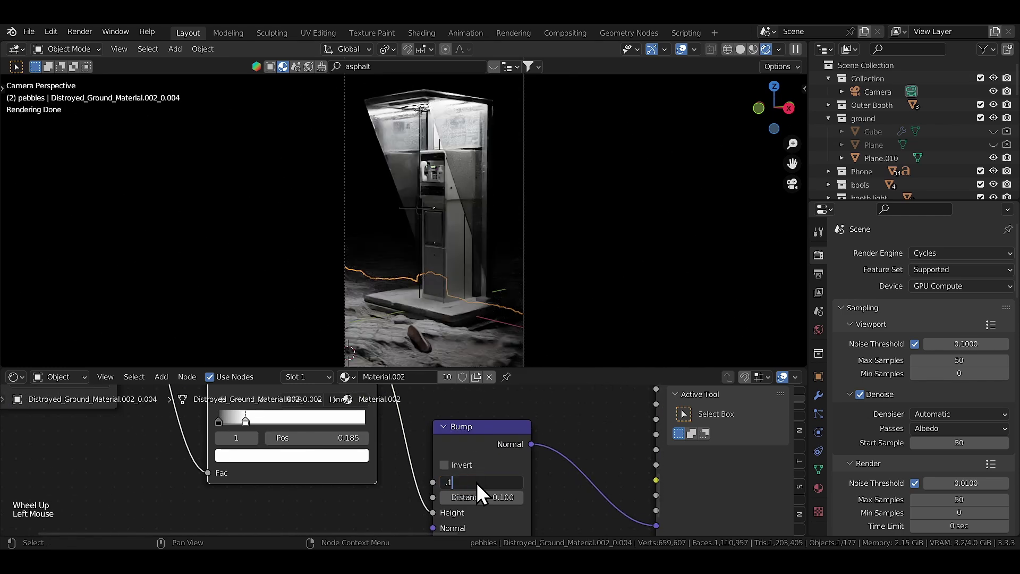
key(Return)
scroll(400, 260, up, 3)
shift+middle_drag(399, 260, 423, 243)
scroll(273, 499, up, 1)
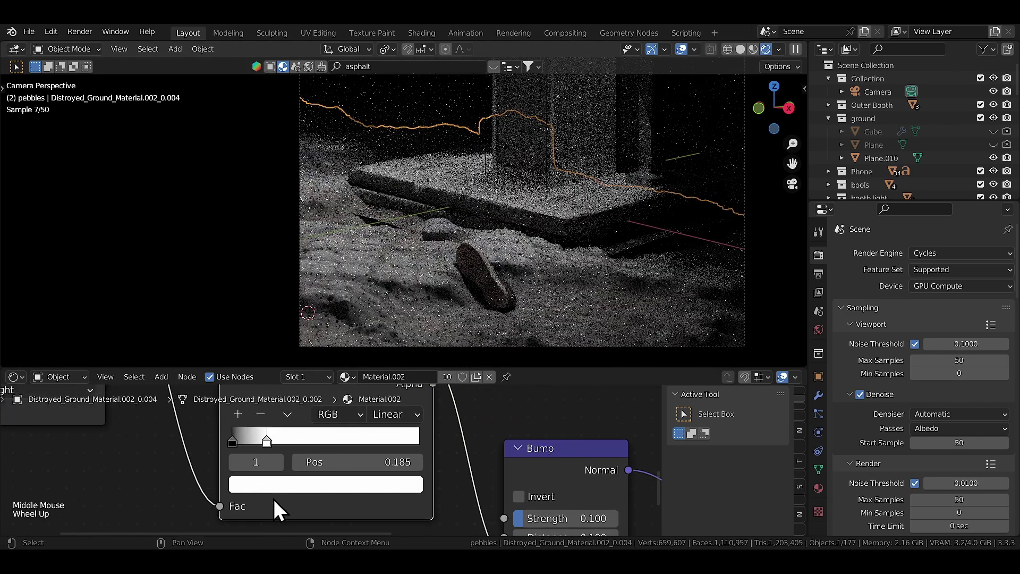
drag(267, 442, 266, 483)
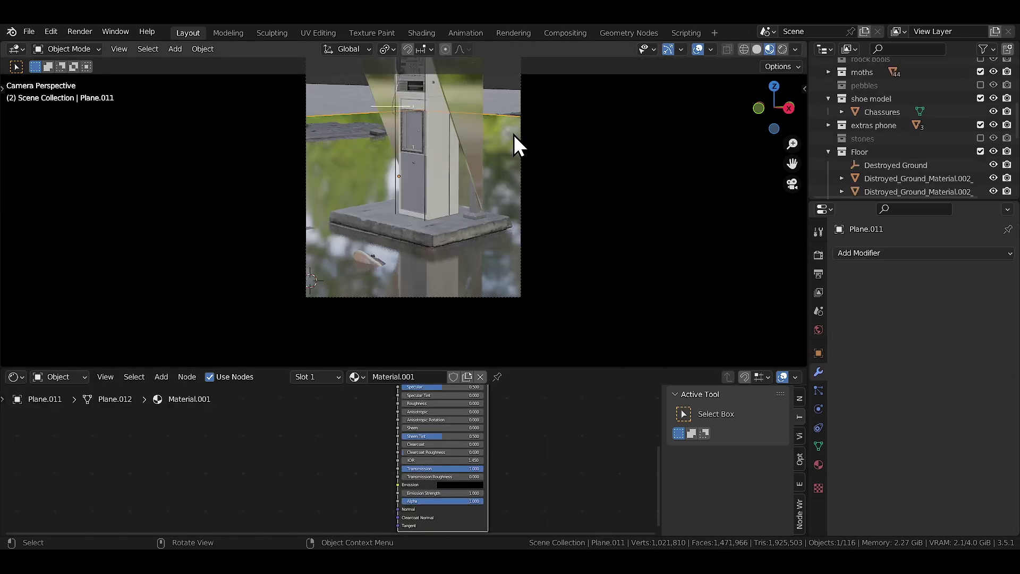
Step: Lower the water plane about 0.17 m along Z into the ground and fine-tune its position
key(g)
key(z)
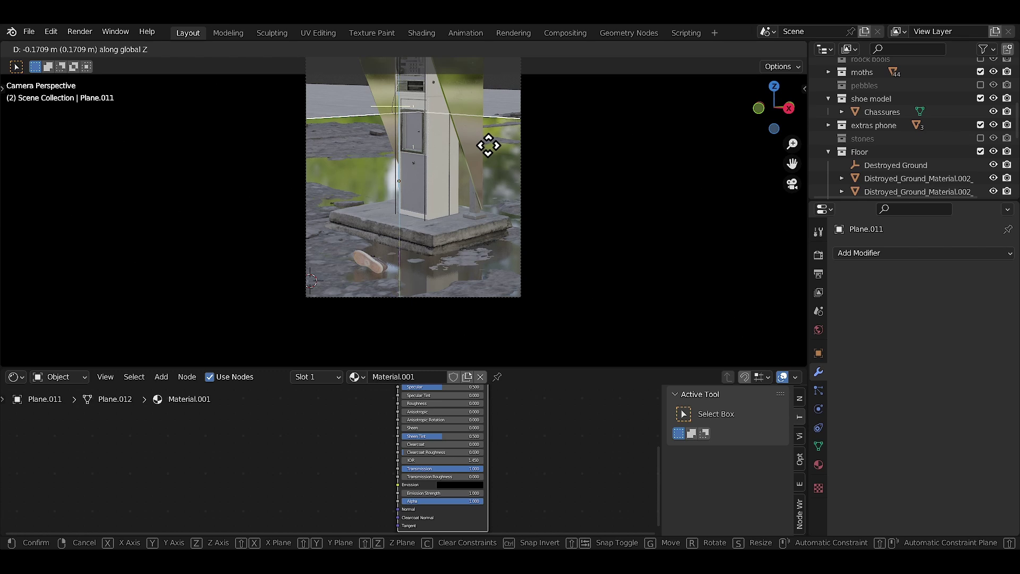
click(487, 145)
key(g)
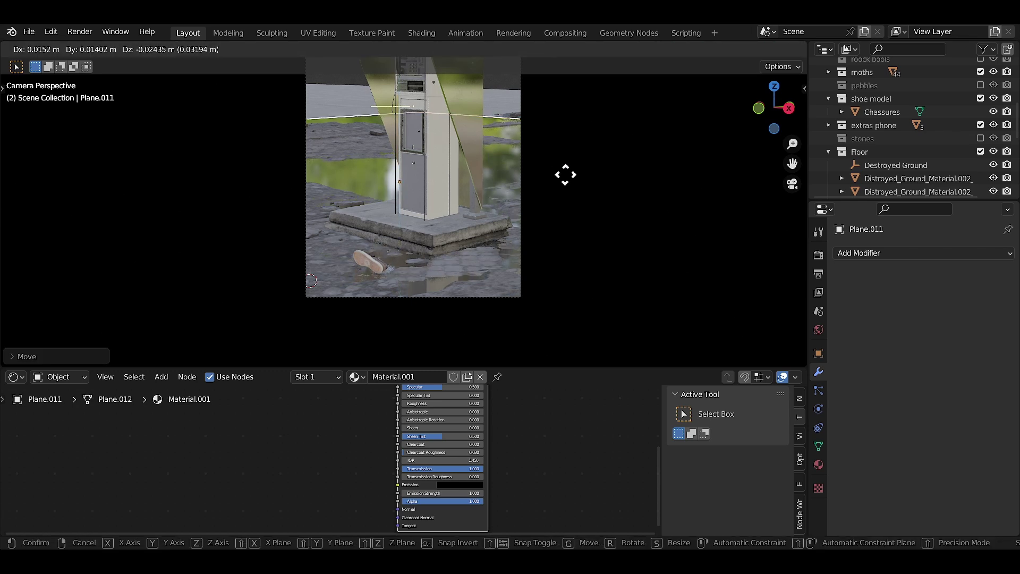
Step: Scale the water plane down and reposition it around the booth's base
key(s)
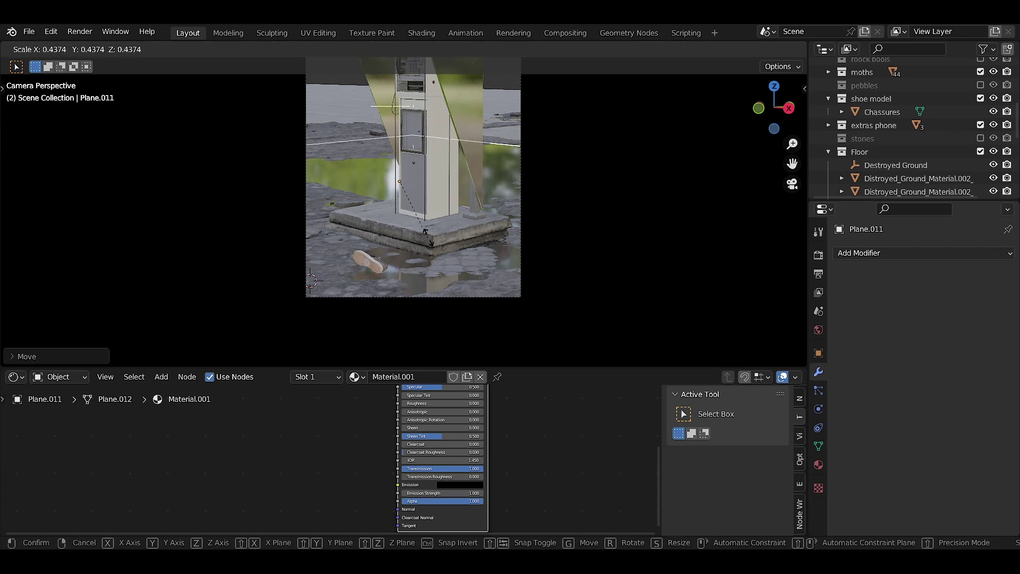
key(g)
key(y)
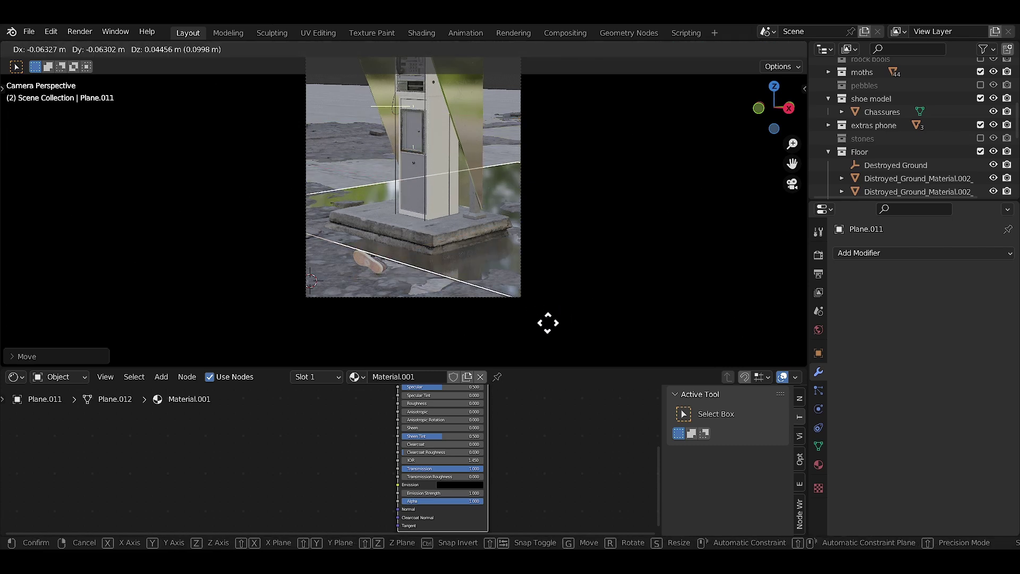
click(257, 193)
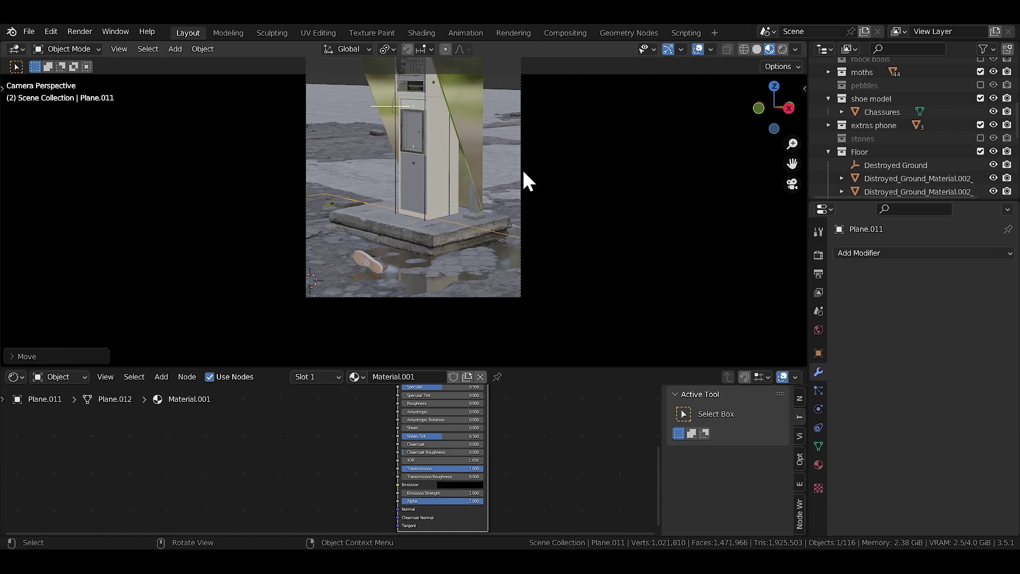
Step: Set the Musgrave texture's Scale to 100 in the water material
drag(456, 401, 568, 457)
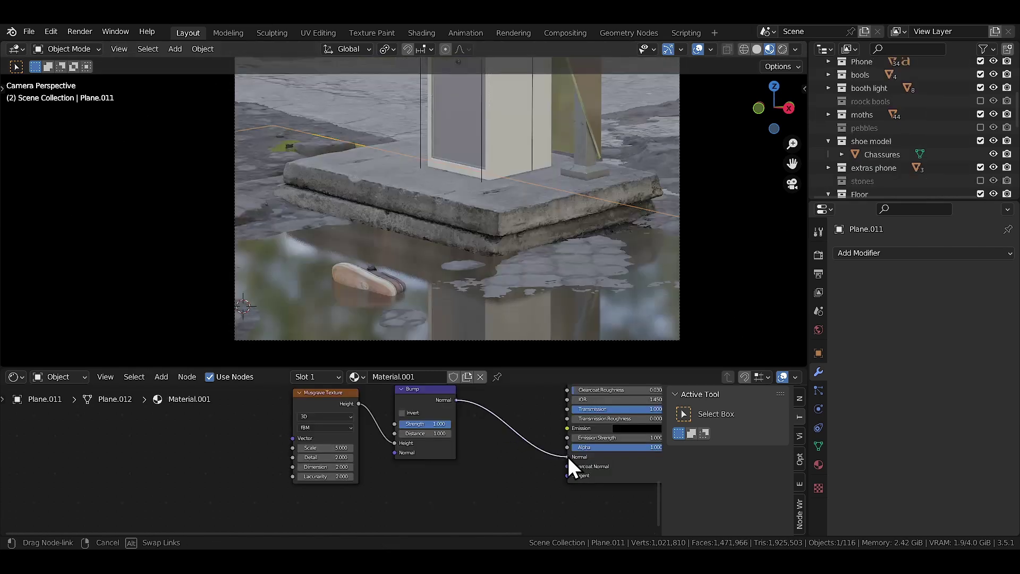
scroll(329, 445, up, 3)
middle_drag(361, 445, 301, 415)
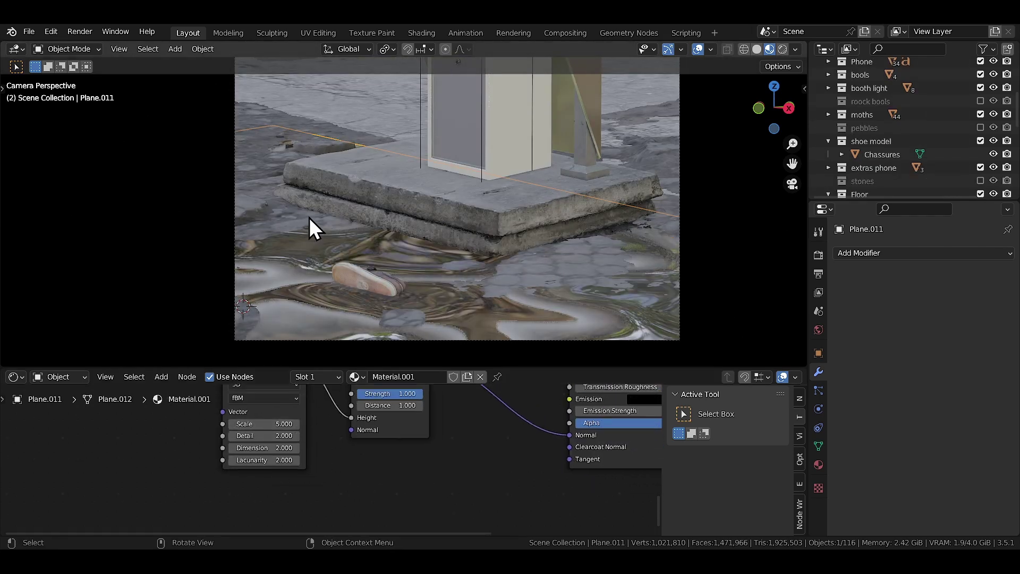
text(100)
key(Return)
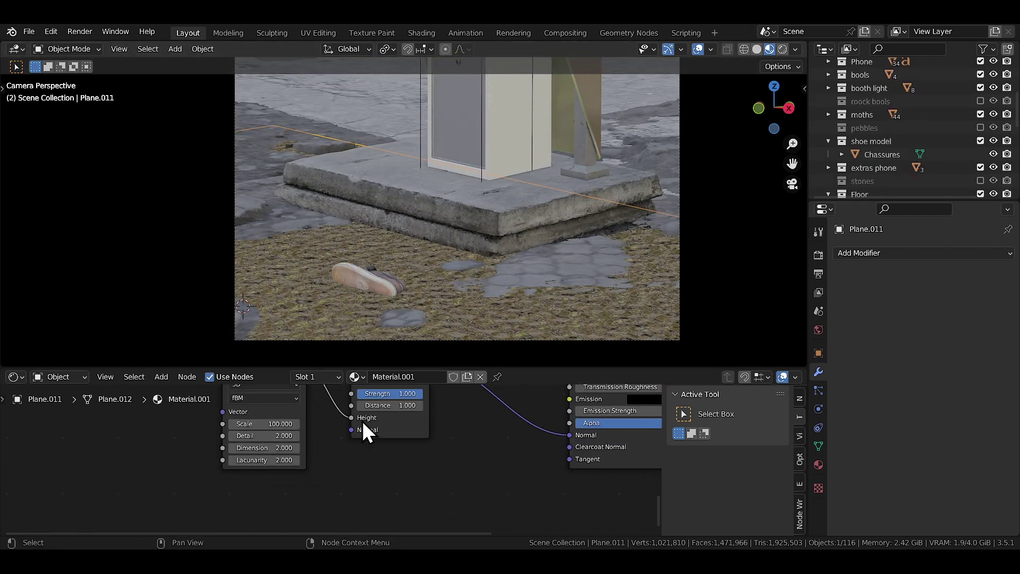
Step: Lower the water material's Bump strength to 0.007 and set its distance to 0.1
middle_drag(362, 420, 349, 450)
scroll(349, 449, up, 1)
click(386, 434)
text(0.1)
key(Return)
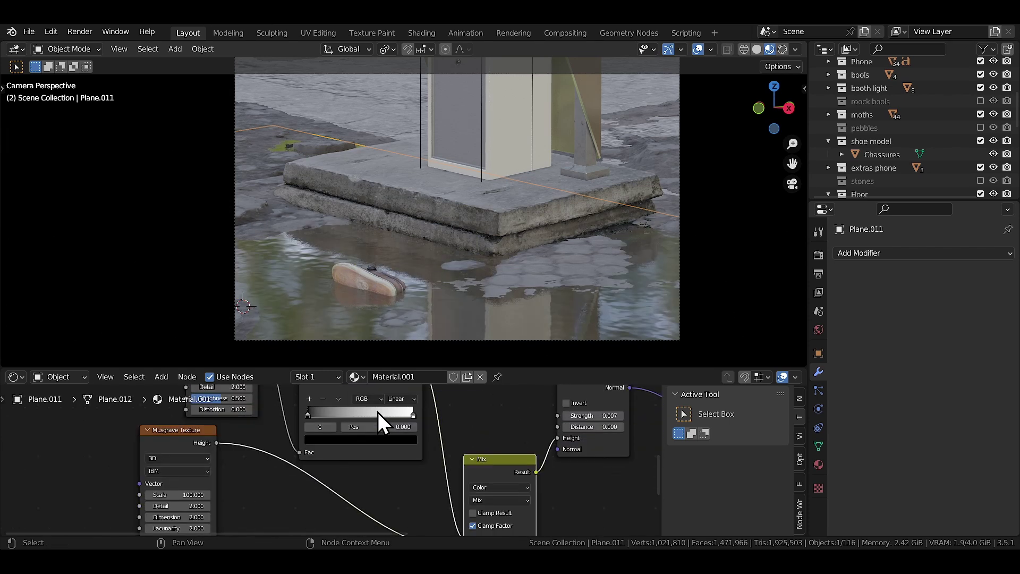
Step: Move the water color ramp's white stop to 0.684 and open the Mix node's B color
drag(334, 410, 289, 417)
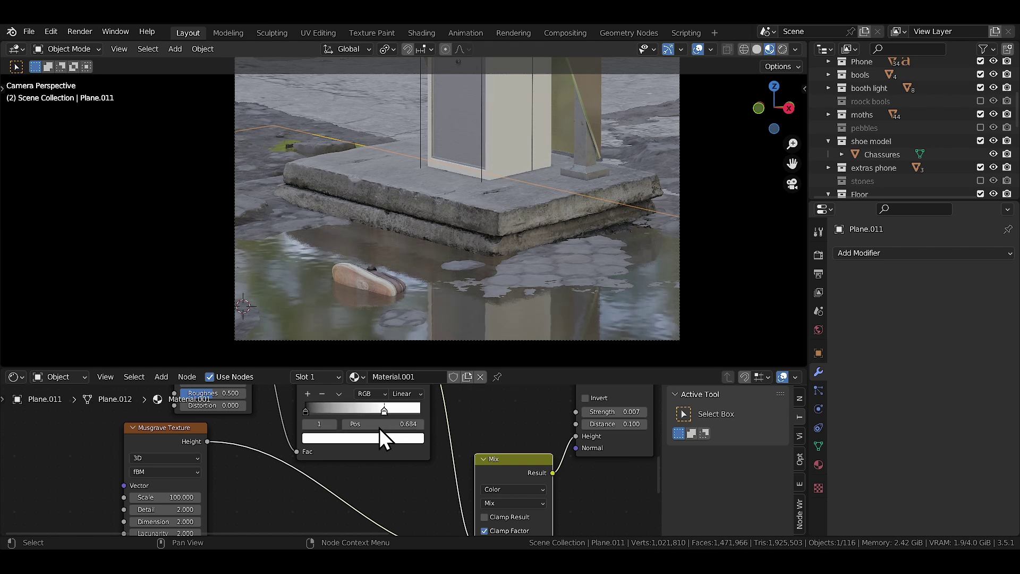
middle_drag(374, 465, 323, 404)
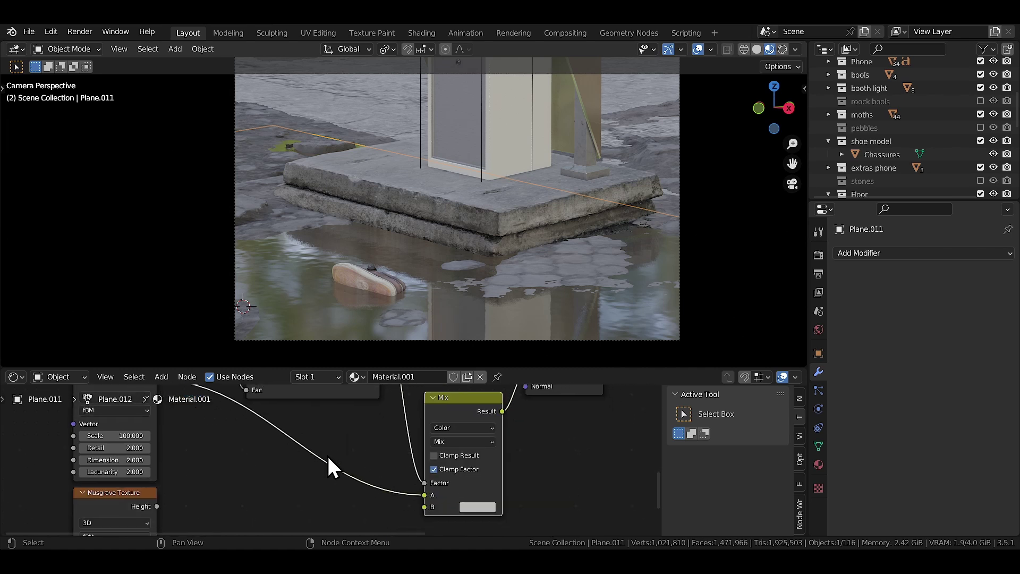
click(478, 508)
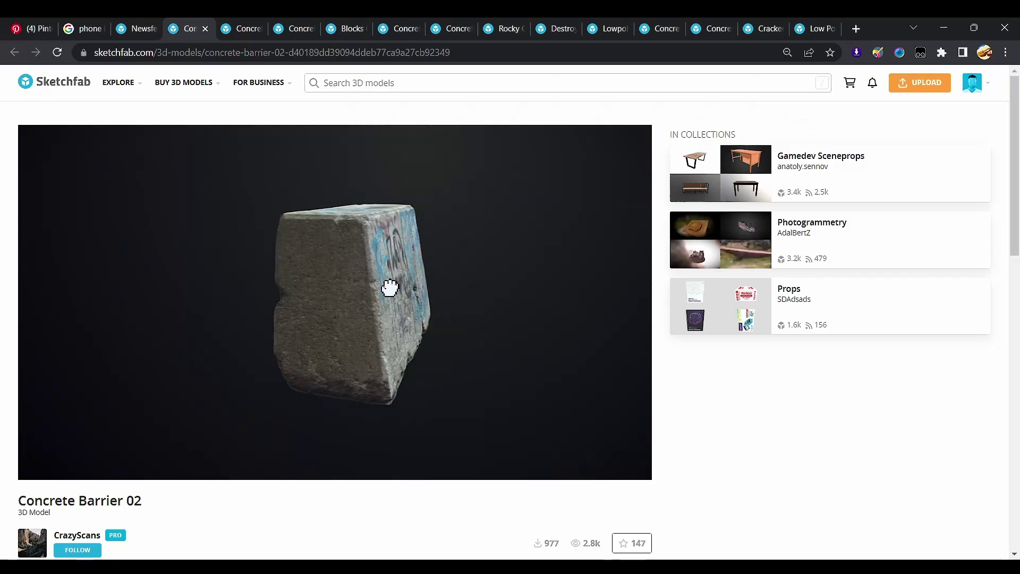
Step: Reposition Concrete Barrier 03 along Y beside the phone booth and scale it down
mouse_move(387, 287)
mouse_down()
mouse_move(319, 280)
mouse_move(376, 289)
mouse_move(318, 353)
mouse_move(228, 342)
mouse_move(228, 358)
mouse_up()
click(234, 28)
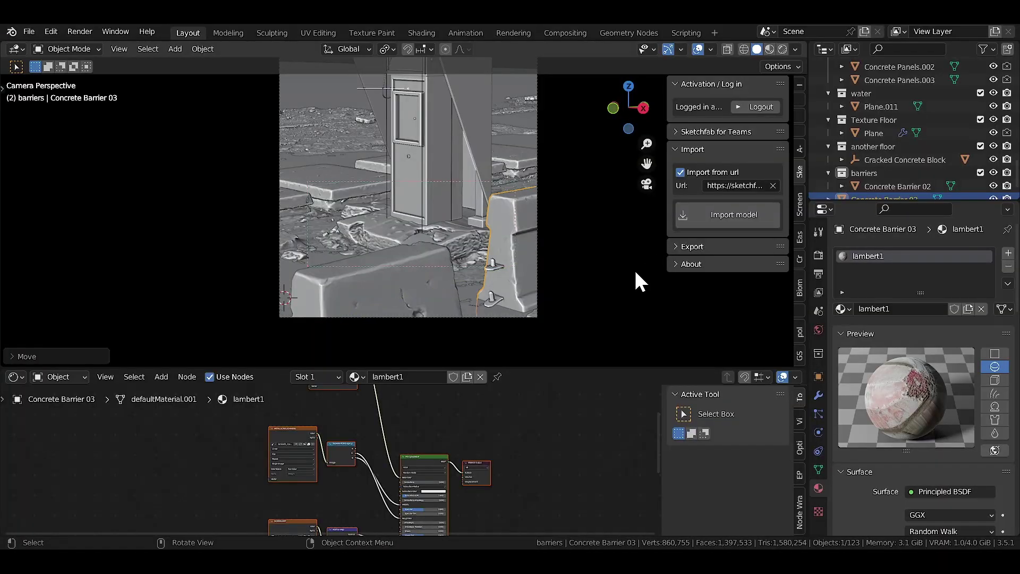
key(g)
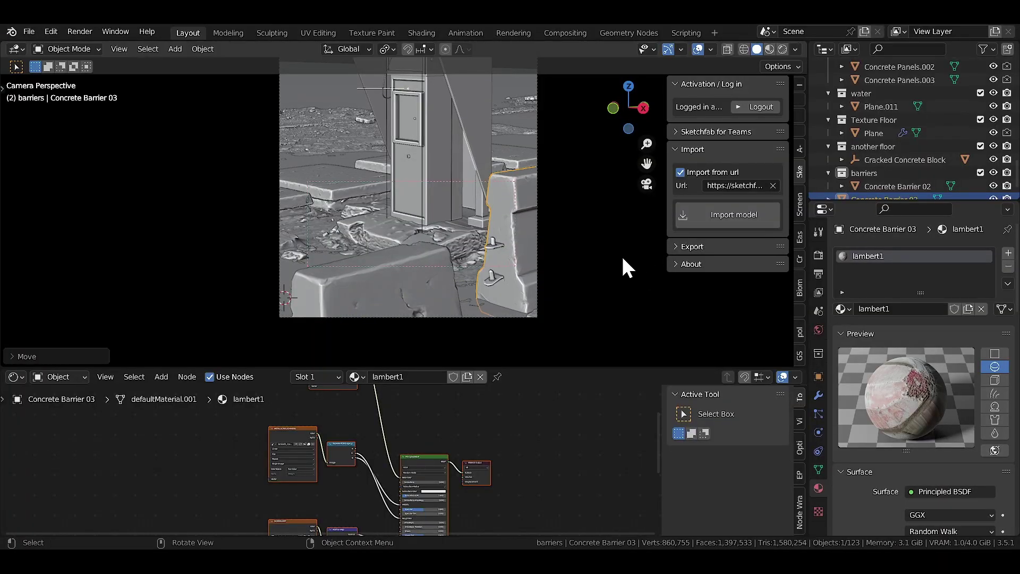
key(y)
key(s)
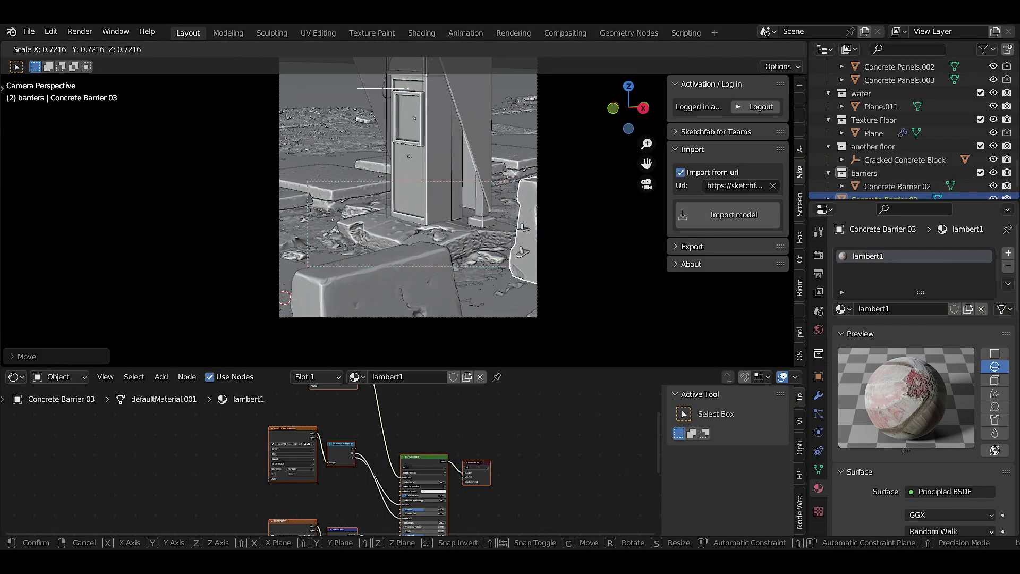
click(615, 270)
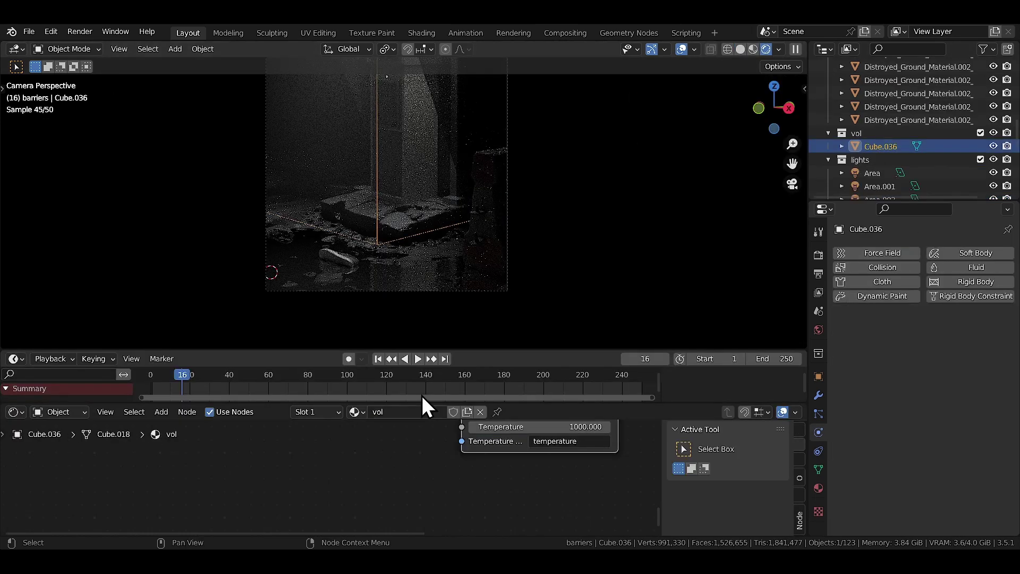
Step: Enlarge the volume cube along the X and Y axes around the booth and check it from the camera
scroll(419, 234, down, 5)
middle_drag(435, 169, 440, 215)
scroll(441, 239, down, 3)
scroll(444, 254, down, 3)
key(s)
key(x)
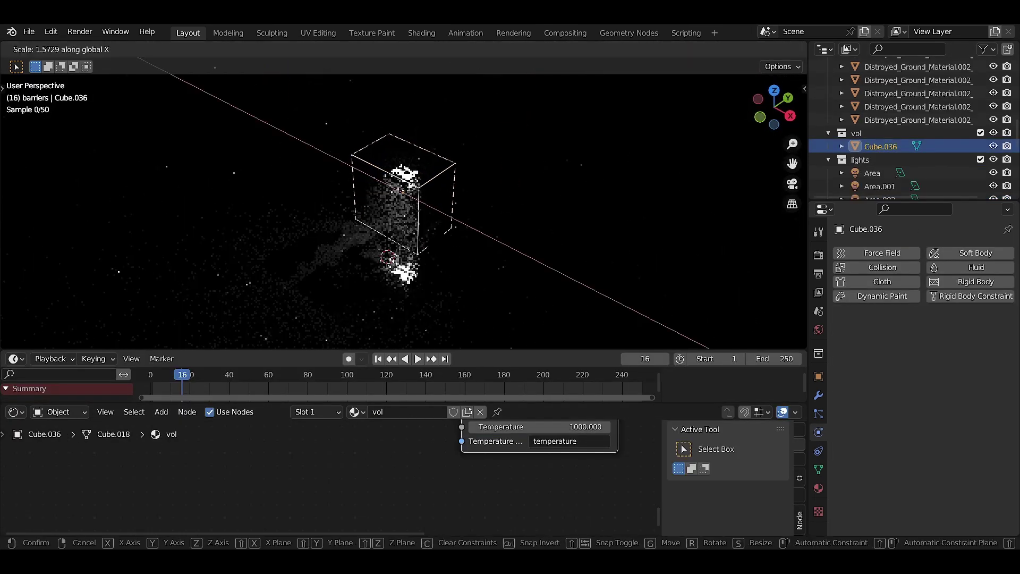
click(546, 325)
key(s)
key(y)
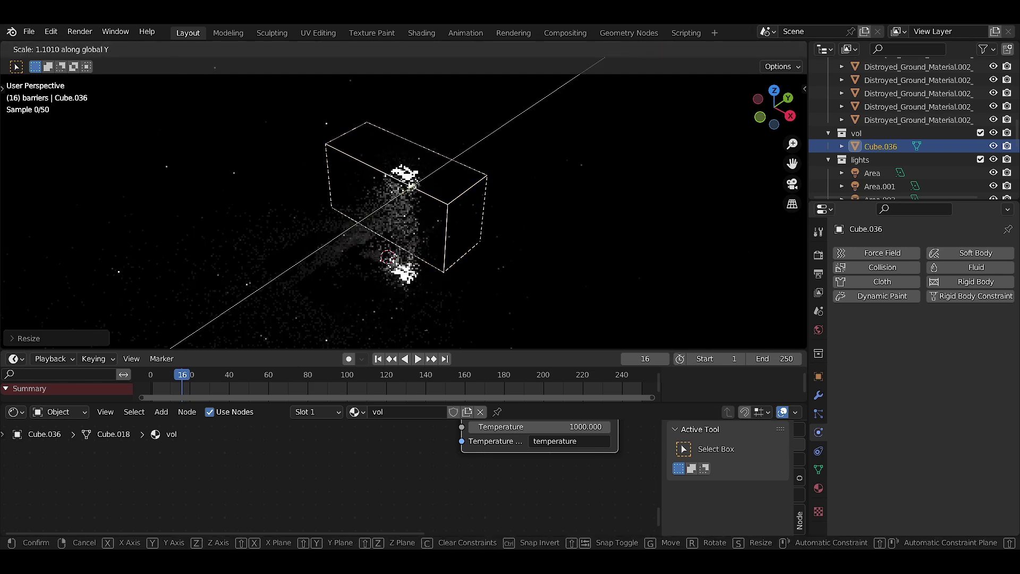
key(KP_0)
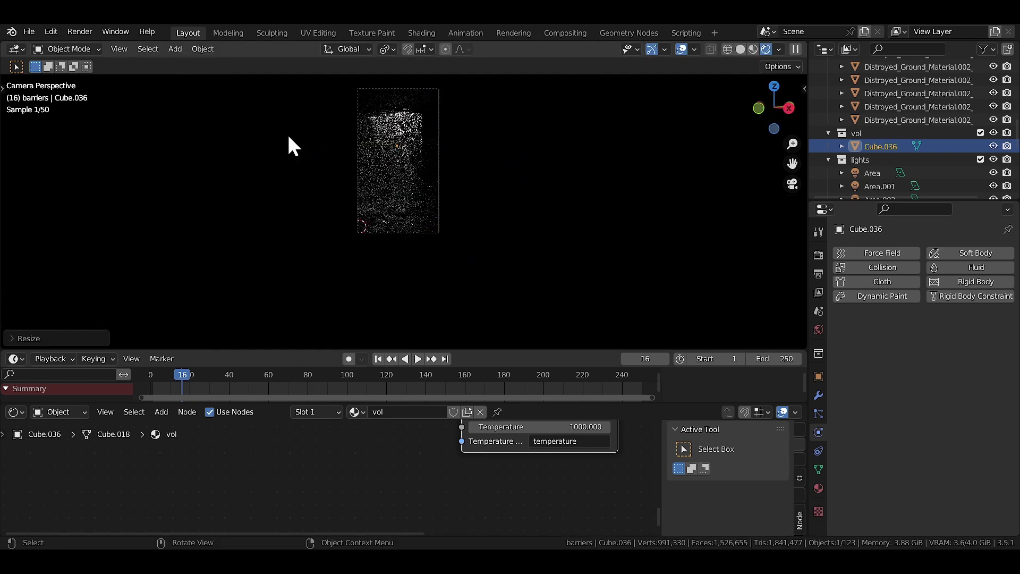
scroll(462, 245, up, 2)
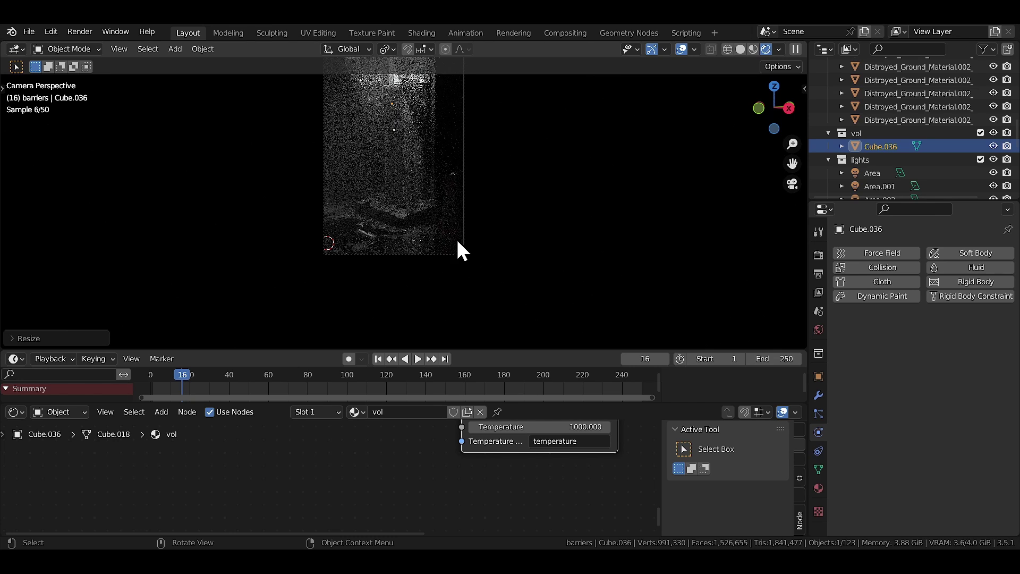
Step: Raise the volume material's Anisotropy to about 0.75
scroll(466, 465, down, 1)
middle_drag(484, 431, 393, 505)
drag(396, 464, 444, 464)
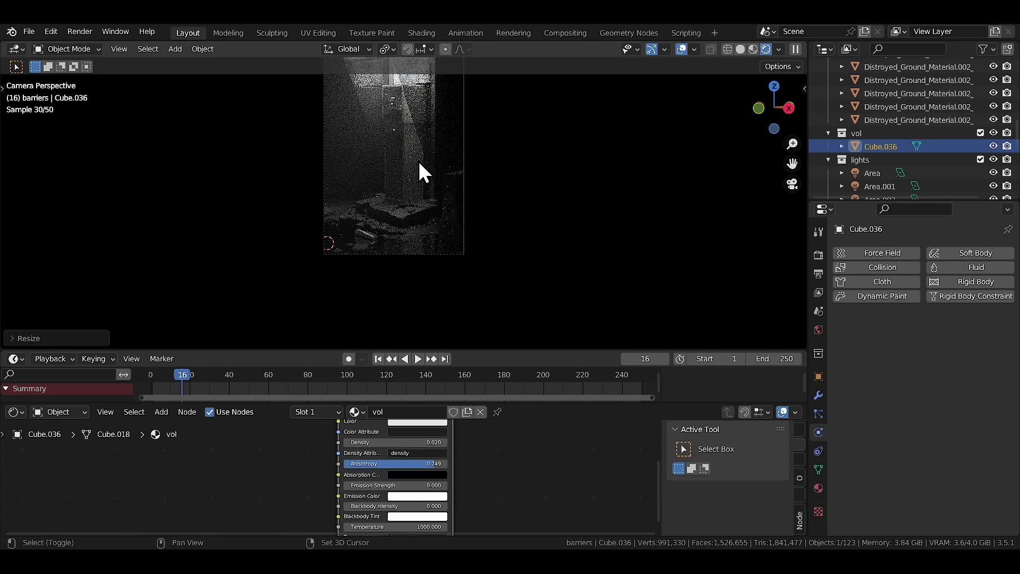
shift+middle_drag(418, 161, 398, 205)
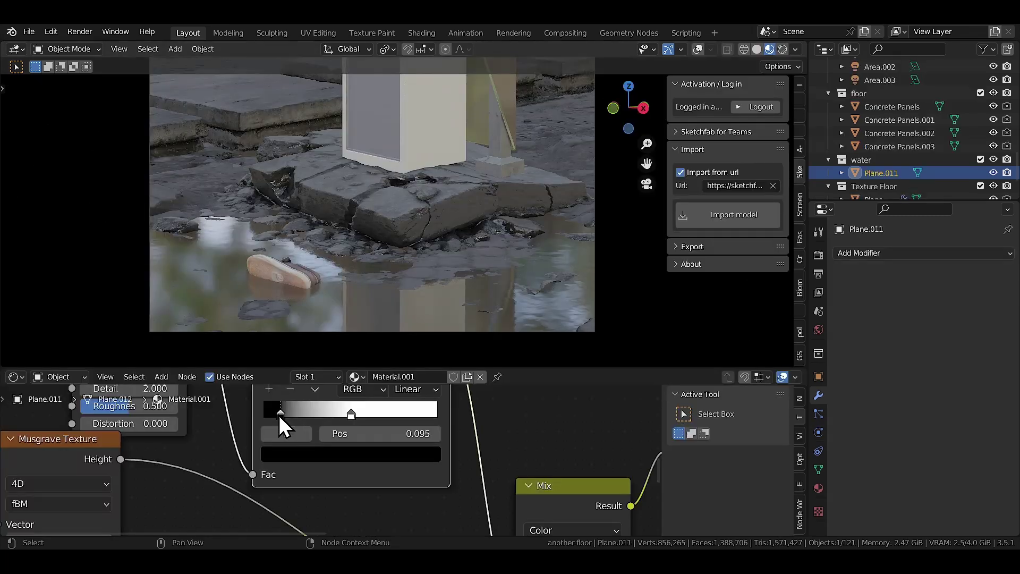
Step: Move the white stop of the water material's color ramp to 0.647 and review the connected bump nodes
drag(349, 417, 380, 417)
scroll(234, 471, down, 2)
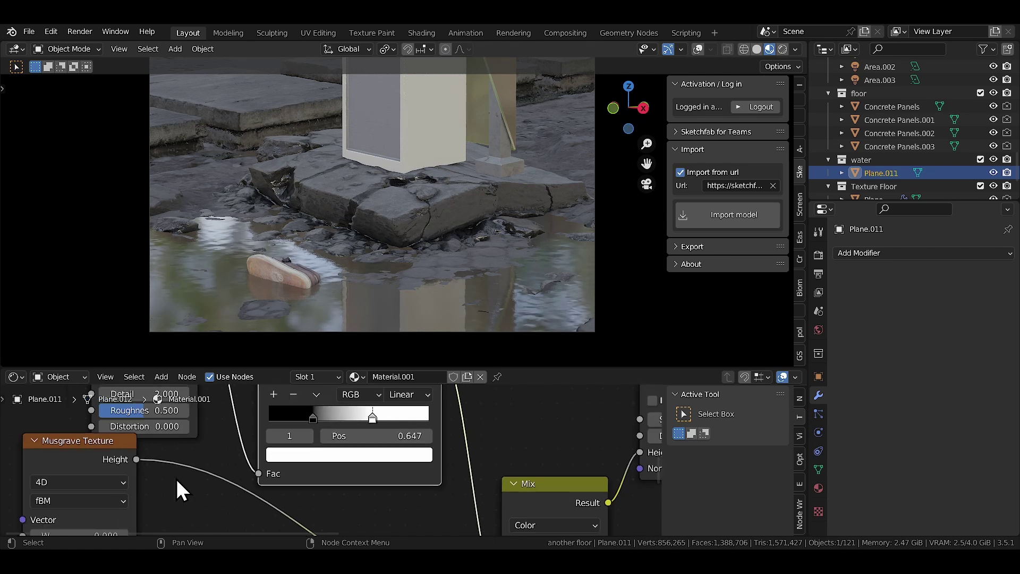
middle_drag(159, 482, 268, 427)
middle_drag(400, 498, 215, 410)
middle_drag(438, 476, 307, 533)
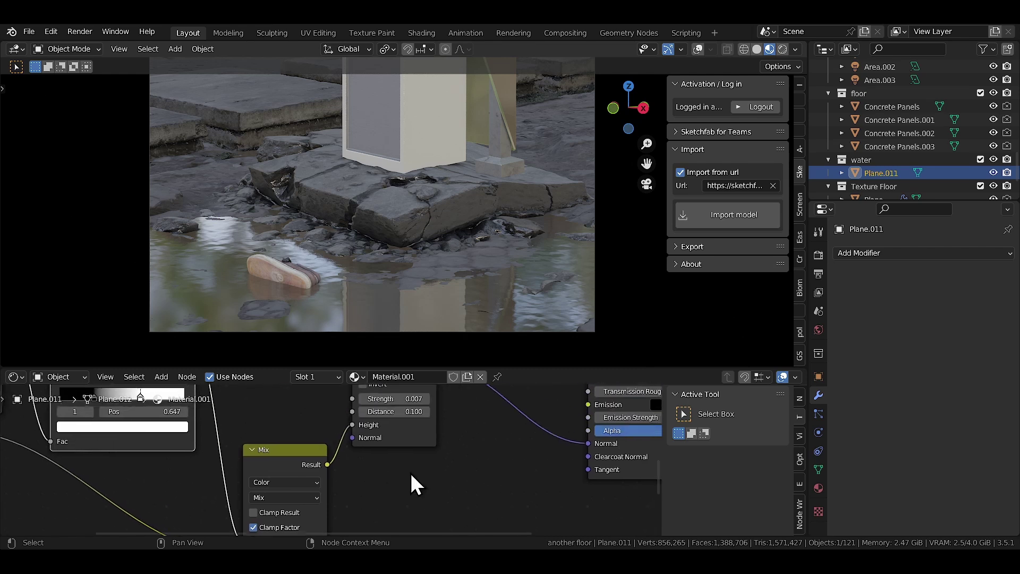
middle_drag(409, 415, 407, 438)
scroll(396, 463, left, 10)
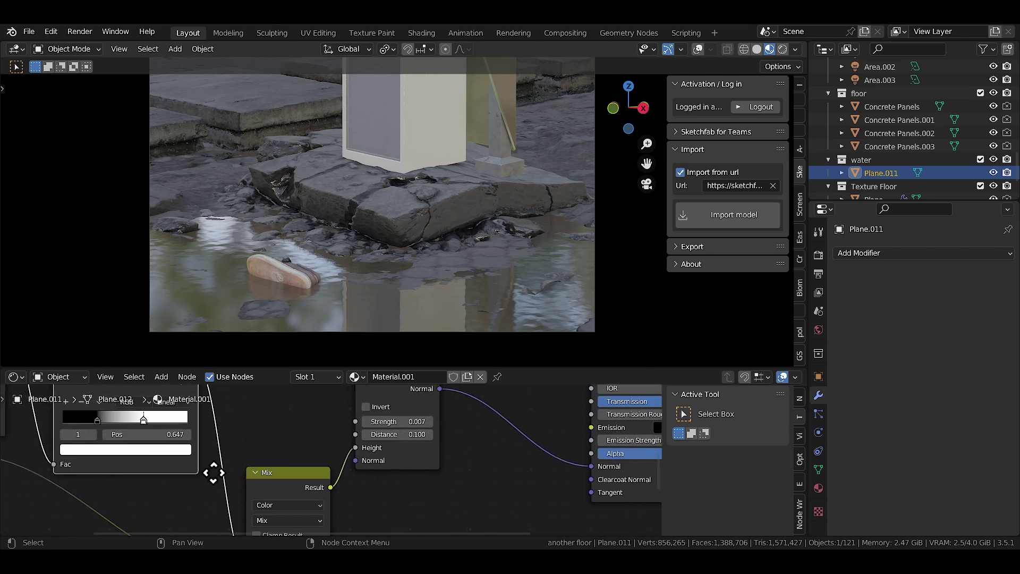
scroll(280, 440, down, 2)
scroll(298, 441, down, 1)
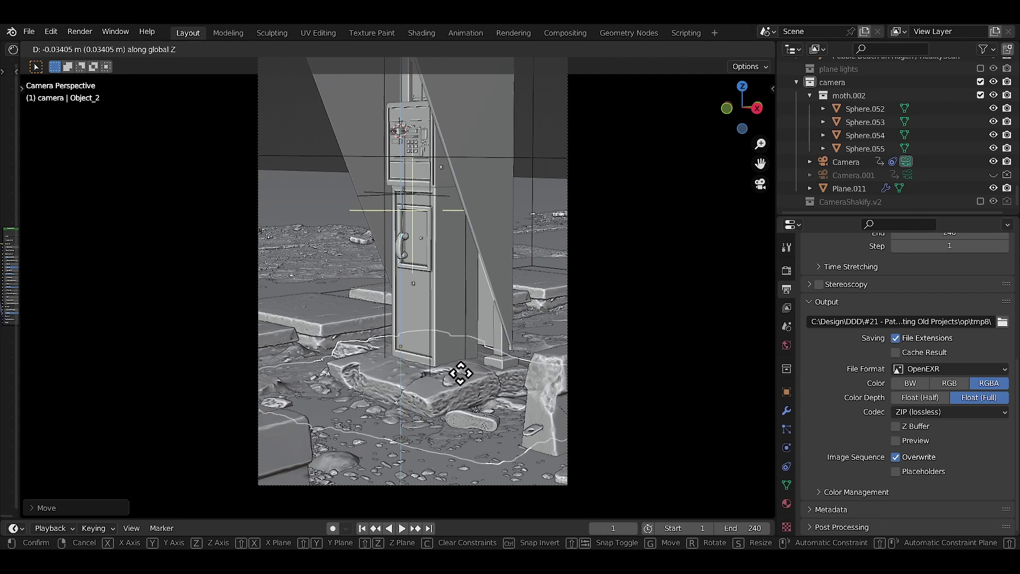
Step: Lower the cracked ground object beneath the booth about 0.03 m along Z
click(460, 373)
scroll(460, 375, down, 5)
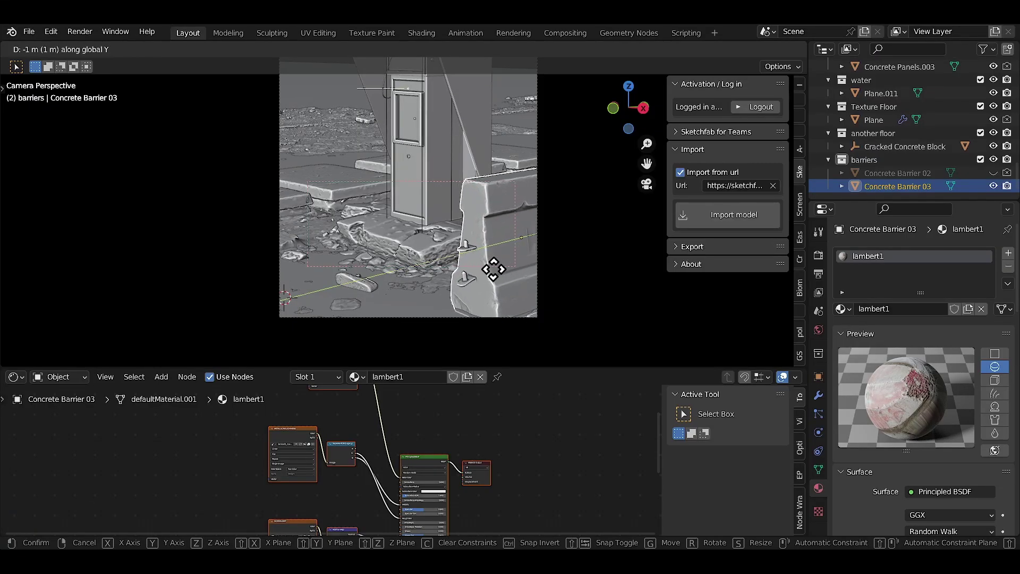
Step: Place Concrete Barrier 03 along Y at the edge of the camera frame and duplicate it along Y
click(532, 273)
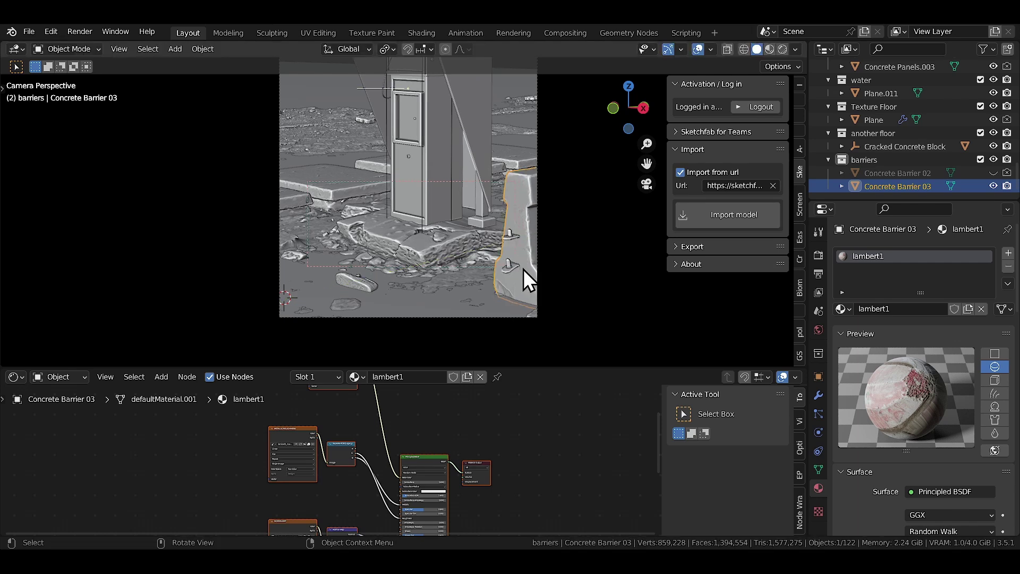
key(shift+d)
key(y)
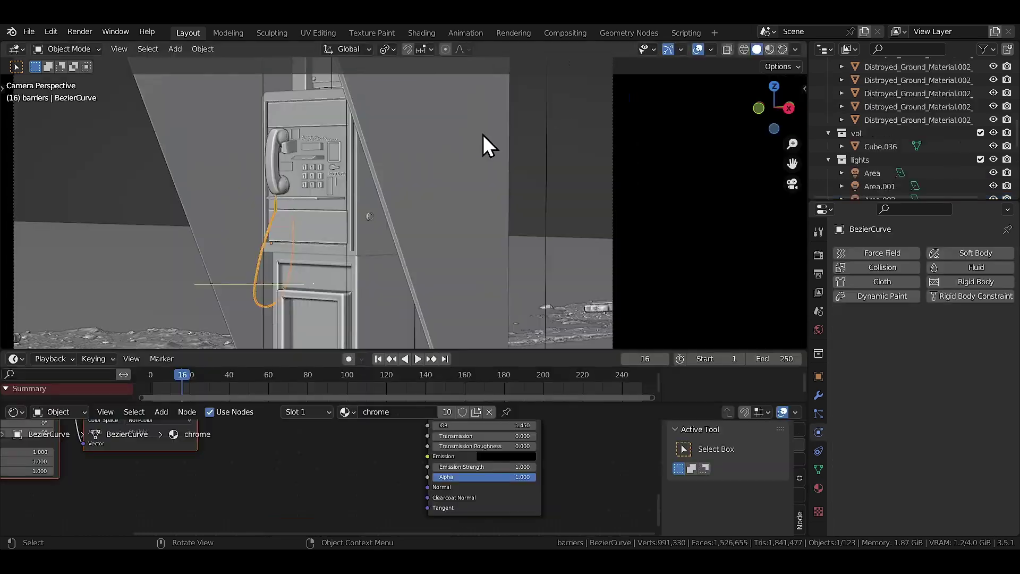
Step: Delete the existing Bezier curve cord hanging from the phone handset
scroll(176, 259, up, 5)
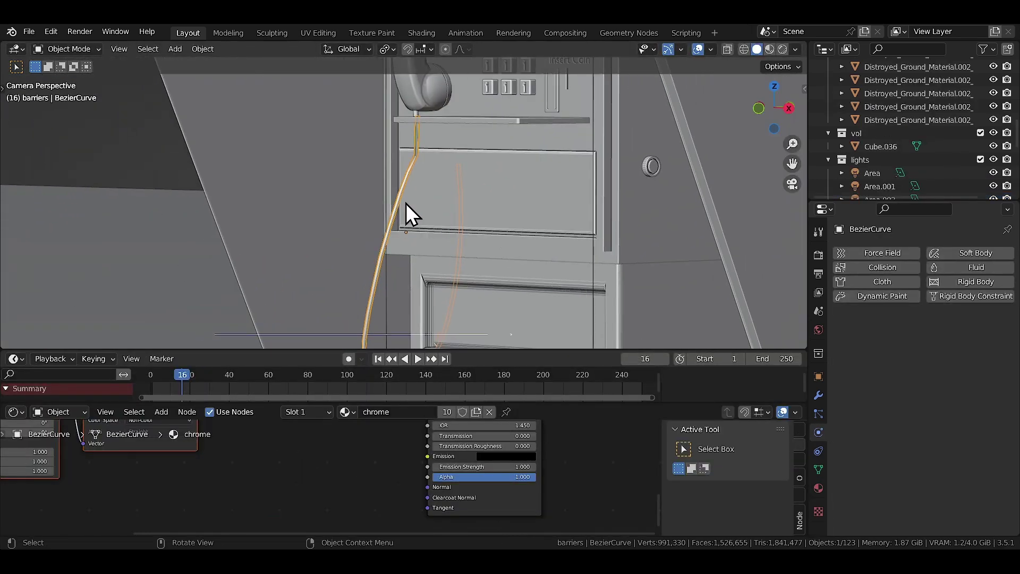
scroll(406, 203, down, 5)
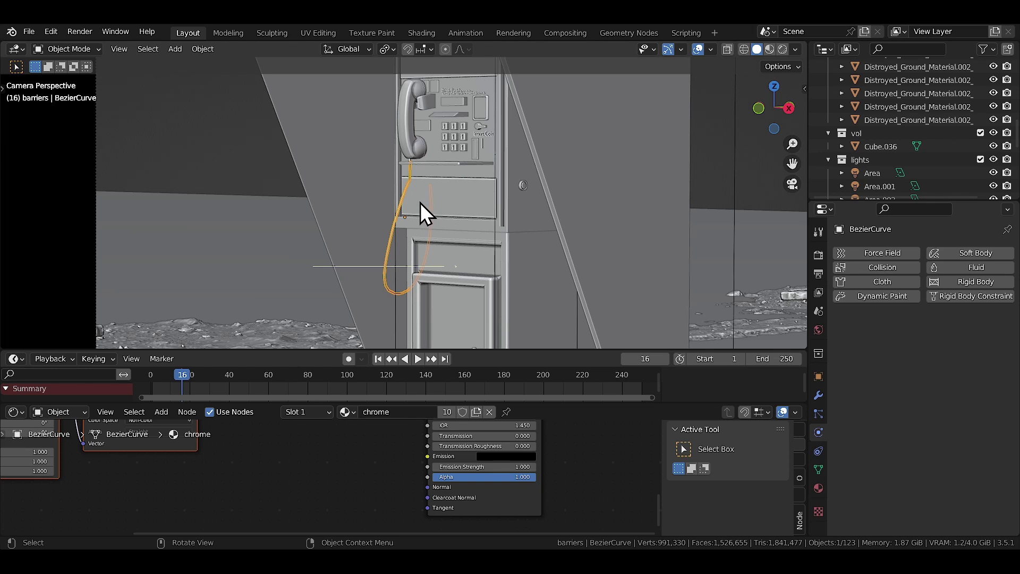
key(x)
click(417, 200)
scroll(425, 212, up, 4)
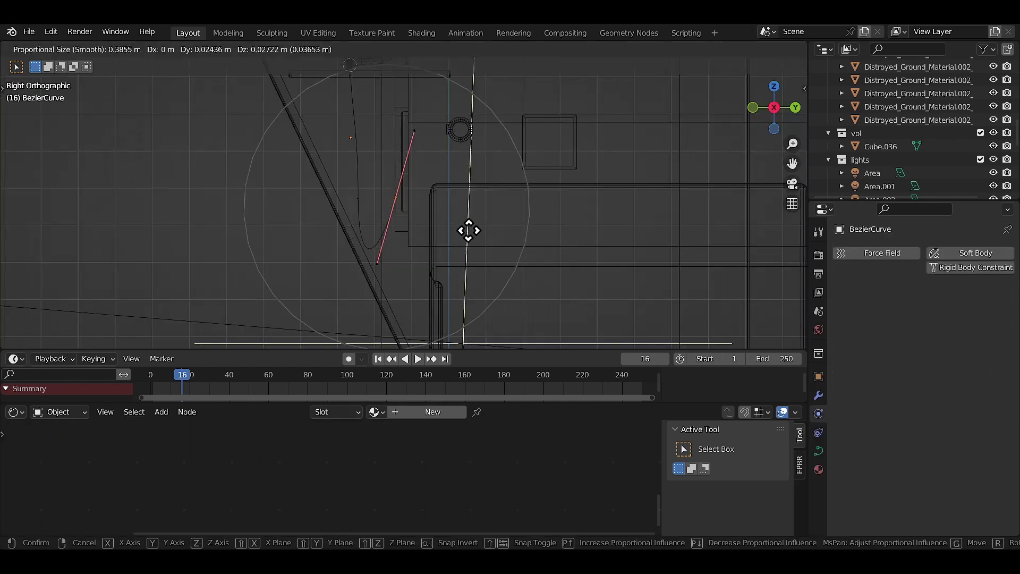
Step: Shape a new Bezier phone cord by moving its control points, shifting the lower one about 0.23 m along negative Y
scroll(460, 208, up, 3)
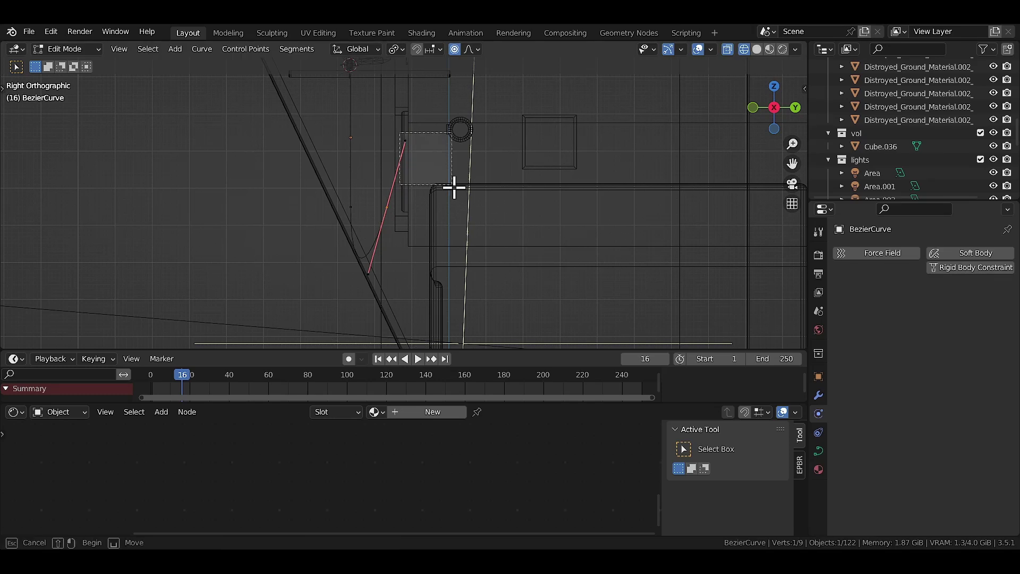
click(353, 206)
key(g)
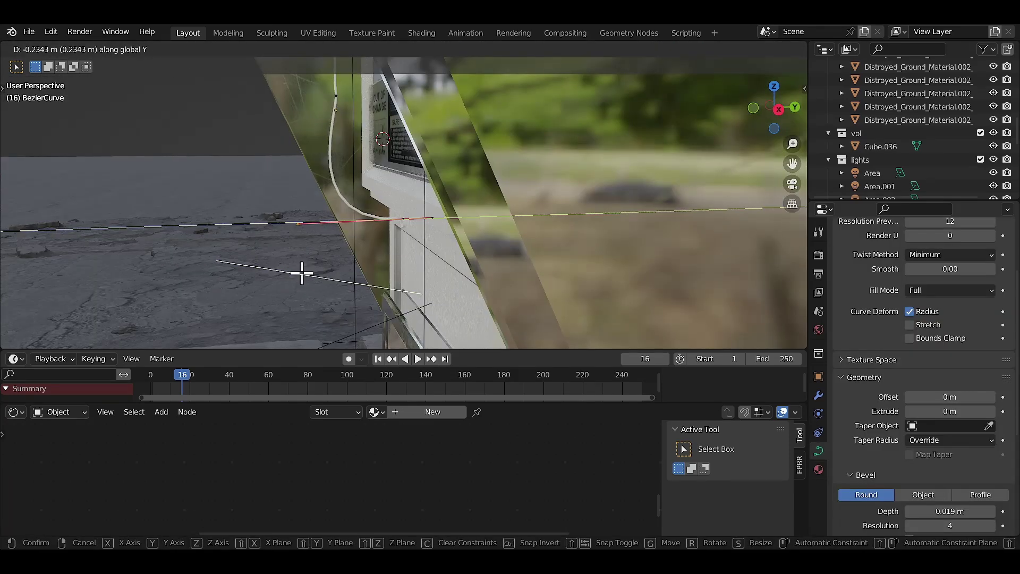
click(301, 273)
middle_drag(372, 212, 357, 178)
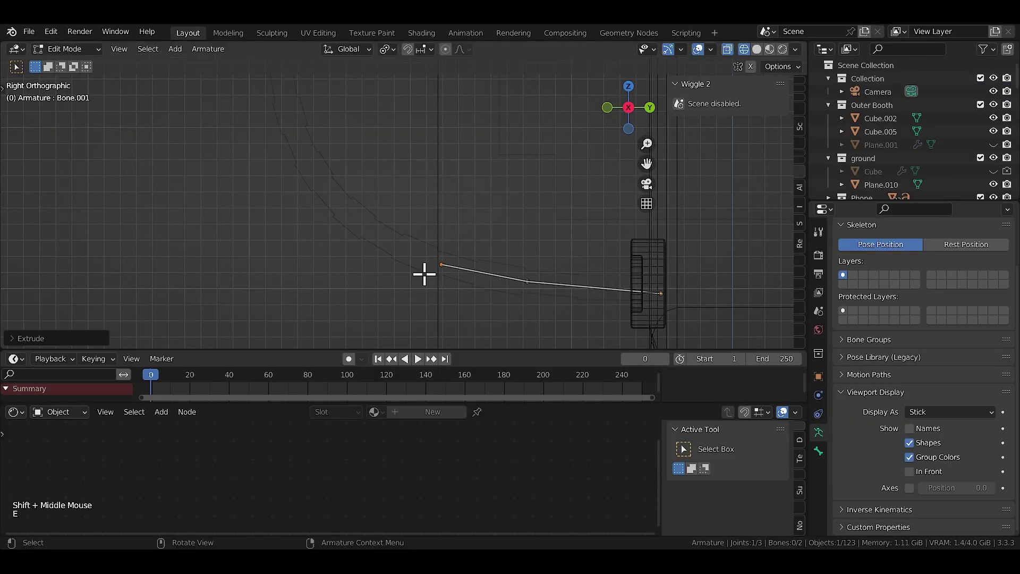
Step: Enable Wiggle 2 physics on the cord armature's first three bones, starting at the booth end
shift+middle_drag(423, 273, 453, 143)
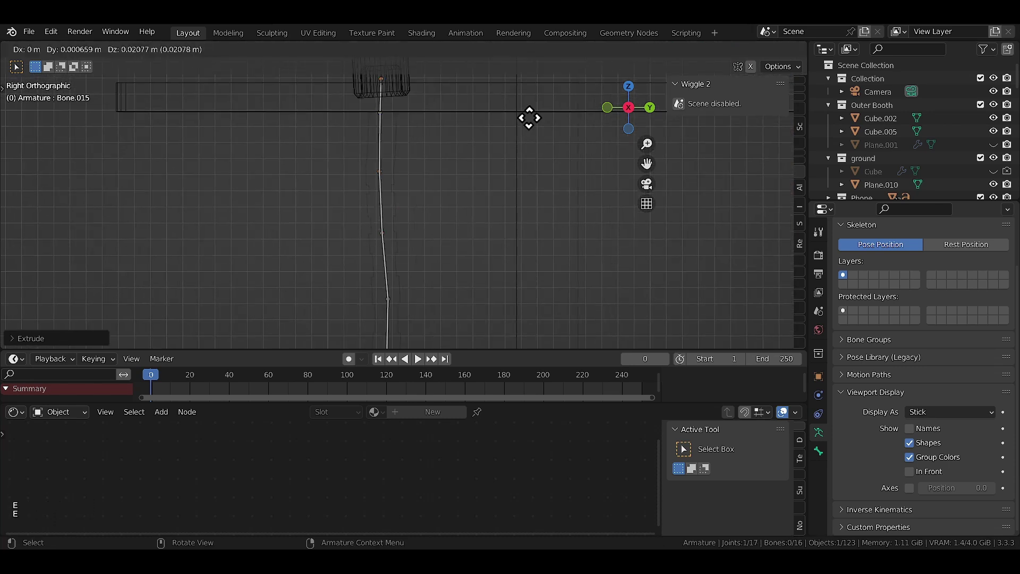
scroll(400, 165, up, 2)
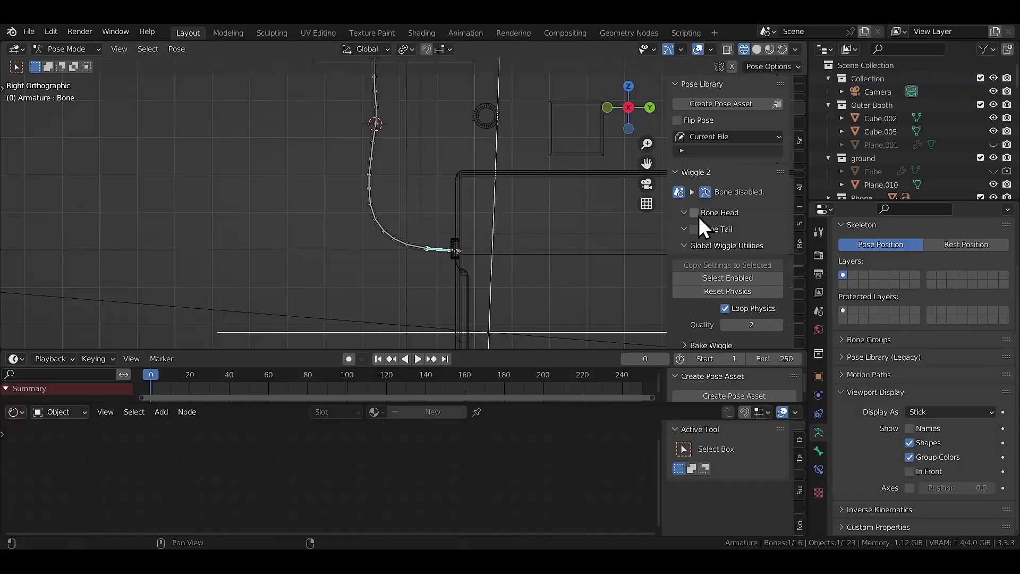
click(694, 213)
click(417, 249)
click(694, 212)
click(396, 243)
click(694, 213)
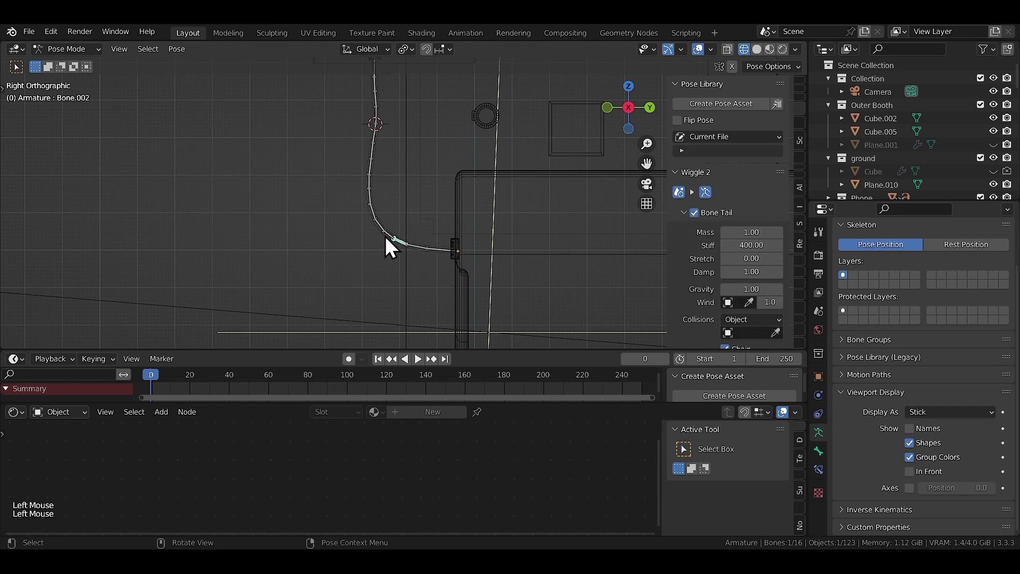
Step: Play the cord armature's wiggle simulation, stop it and isolate the armature to examine its behavior
key(shift+space)
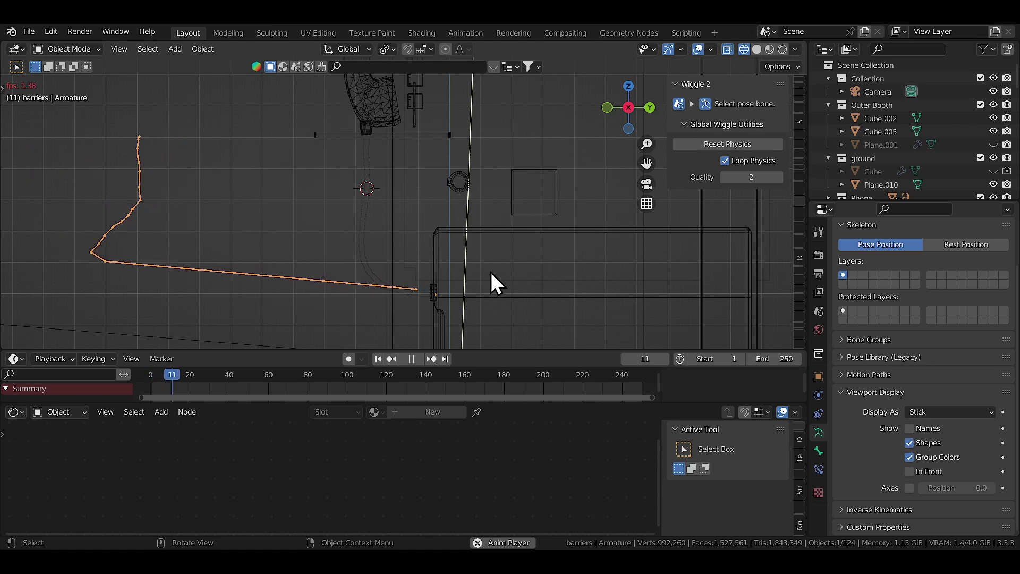
key(Escape)
scroll(451, 254, down, 2)
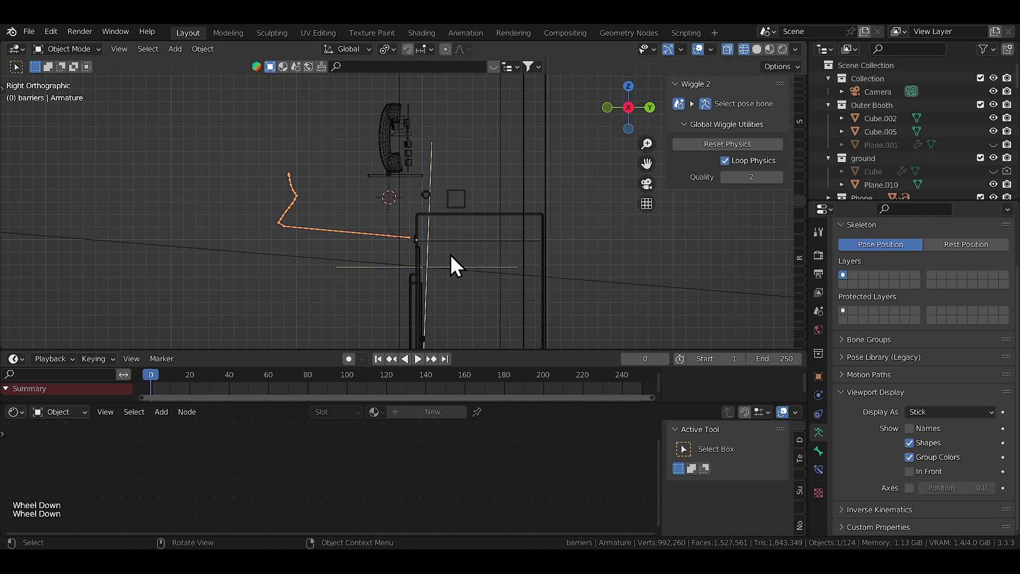
key(KP_Divide)
Step: Restart playback in the separate cord scene to examine how the wiggle bones behave
middle_drag(422, 227, 506, 295)
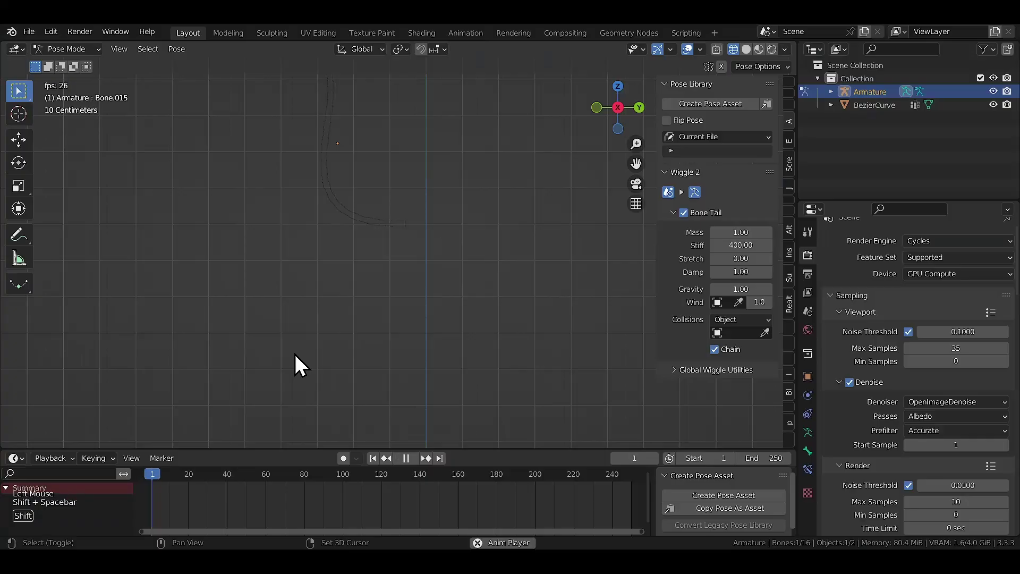
key(Escape)
key(shift+space)
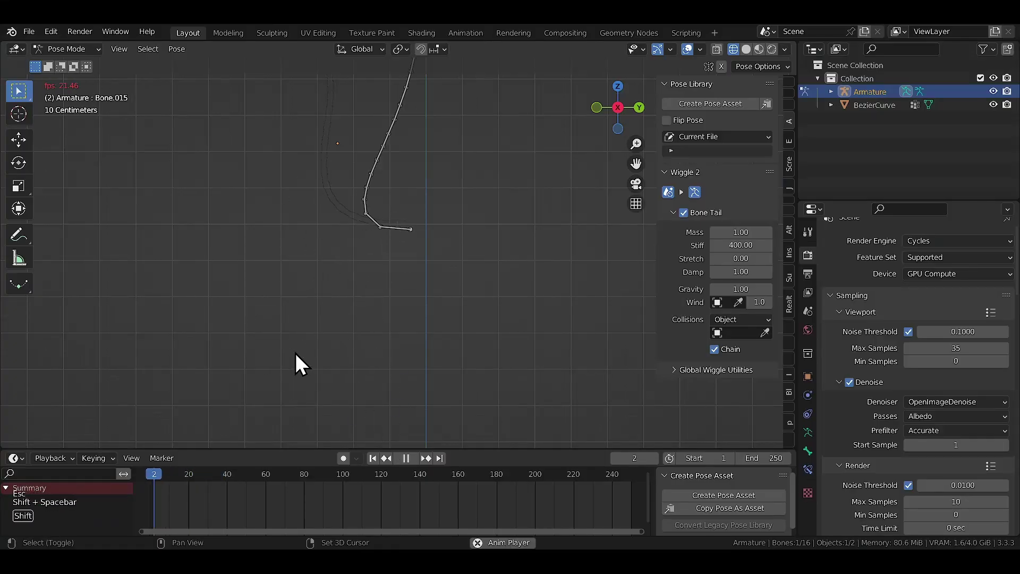
Step: Set the Wiggle 2 tail stiffness of the cord bones below the anchored first bone to 200 and replay the simulation
key(Escape)
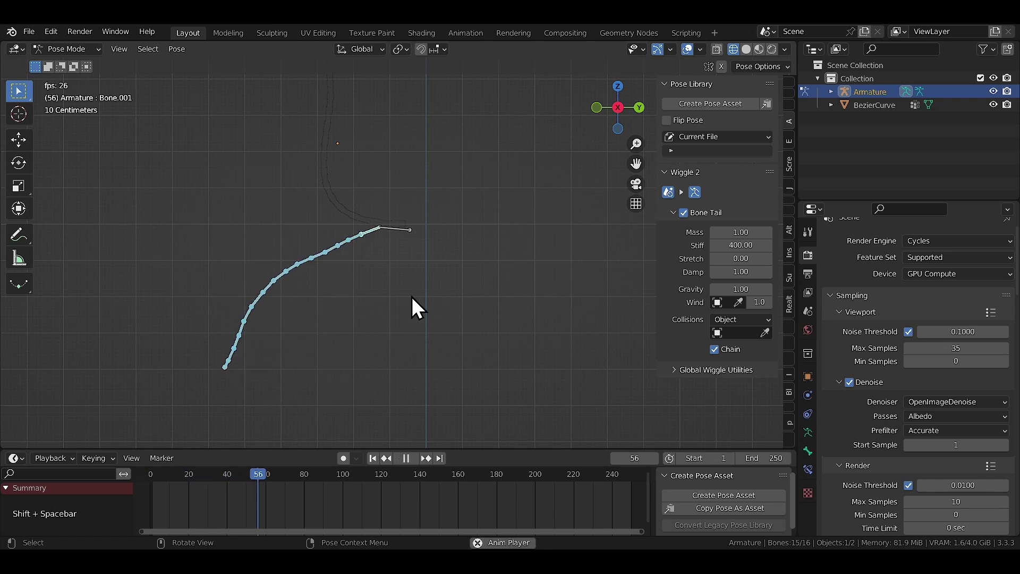
key(Escape)
drag(161, 191, 374, 437)
click(736, 245)
key(shift+space)
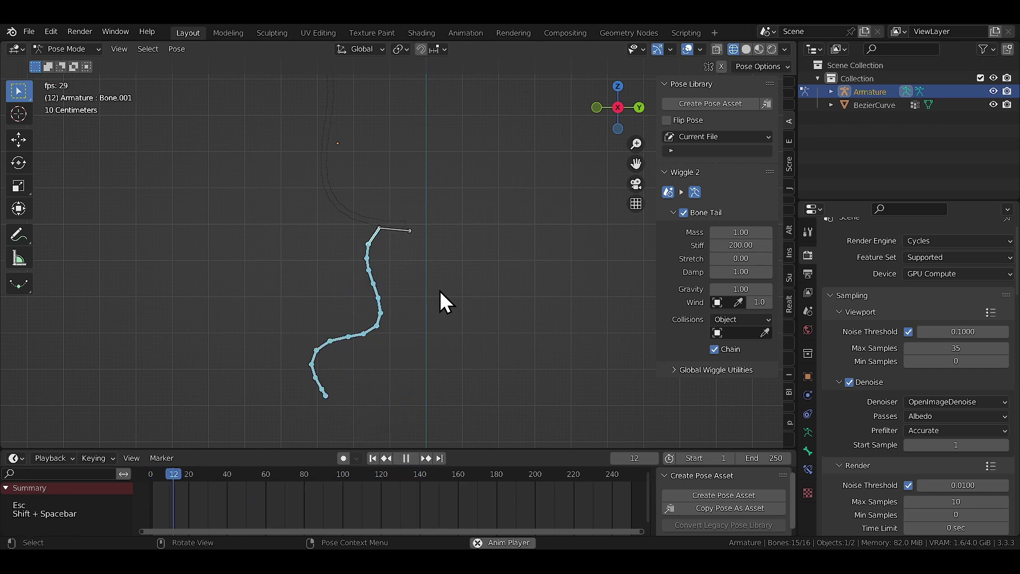
Step: Set the stiffness of the bones at the cord's free lower end to 400 and replay the simulation
key(Escape)
shift+middle_drag(440, 291, 445, 244)
drag(373, 416, 330, 343)
click(729, 245)
text(400)
key(Return)
key(shift+space)
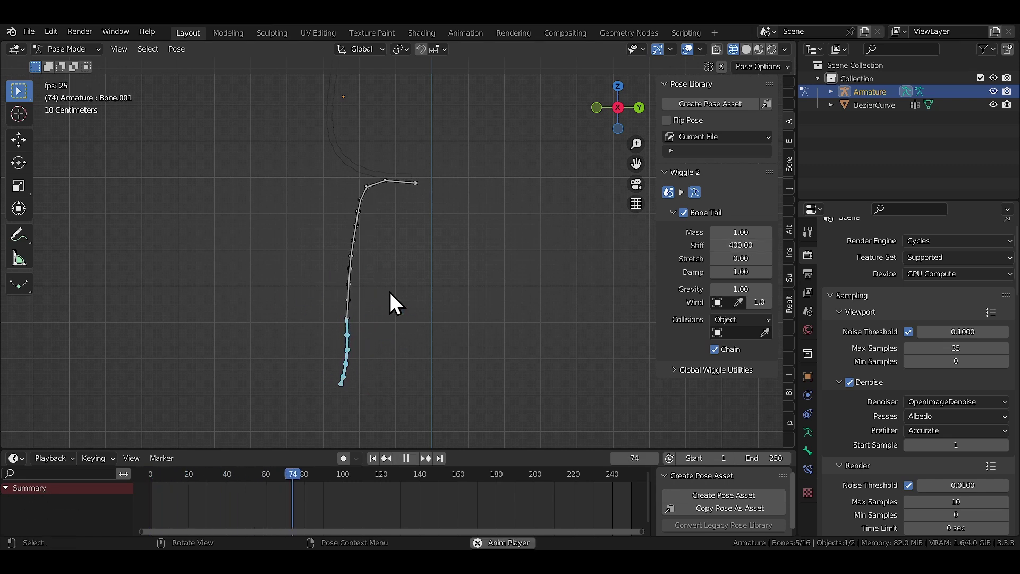
Step: Raise the stiffness of the cord's lower-end bones to 800 and test the simulation again
key(Escape)
drag(400, 407, 350, 375)
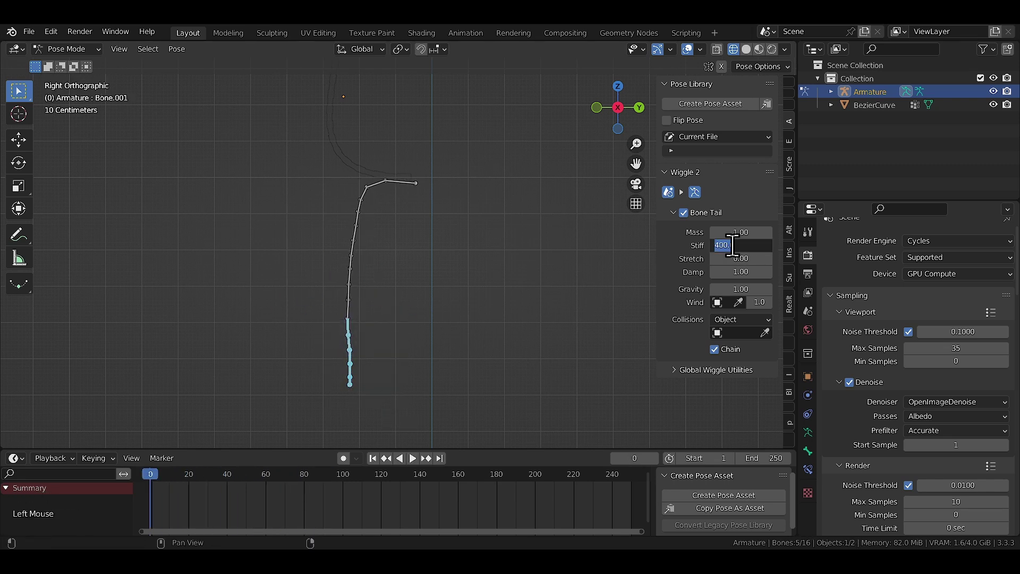
text(800)
key(Return)
key(shift+space)
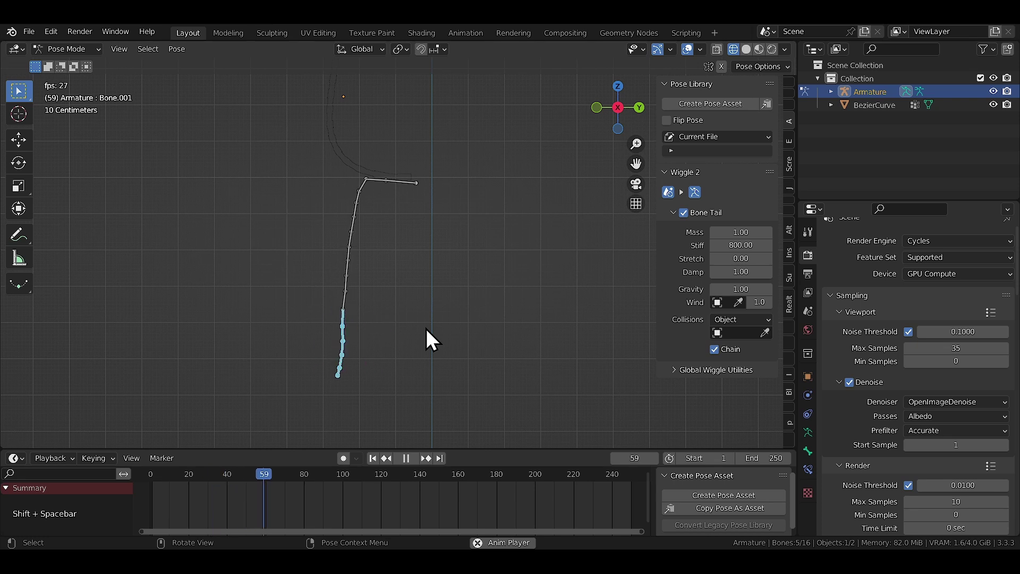
key(Escape)
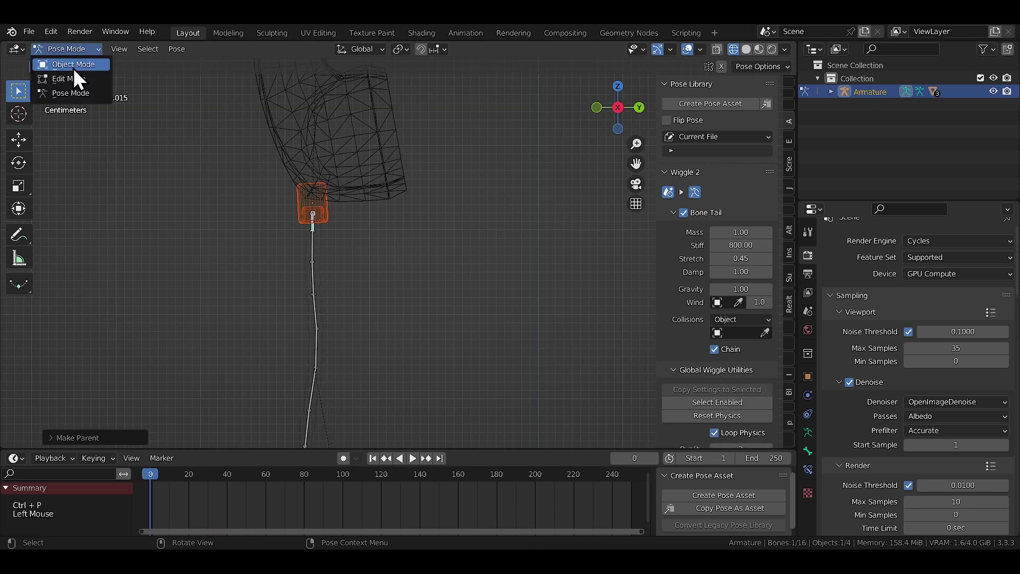
Step: Return to Object Mode and play the wiggle simulation to examine the cord with the handset attached
click(69, 63)
scroll(427, 282, down, 2)
shift+middle_drag(432, 292, 414, 190)
key(shift+space)
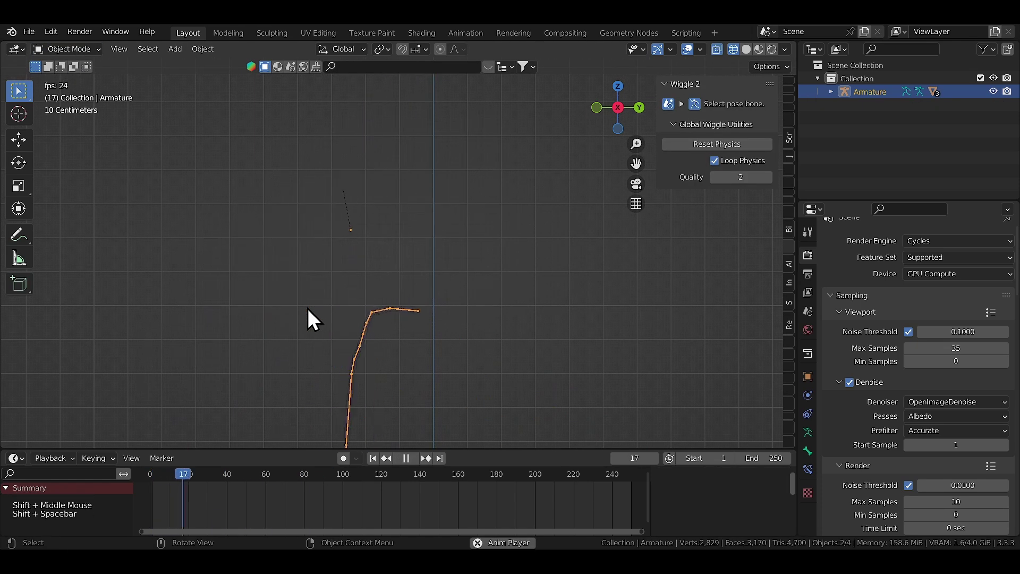
shift+middle_drag(379, 307, 379, 237)
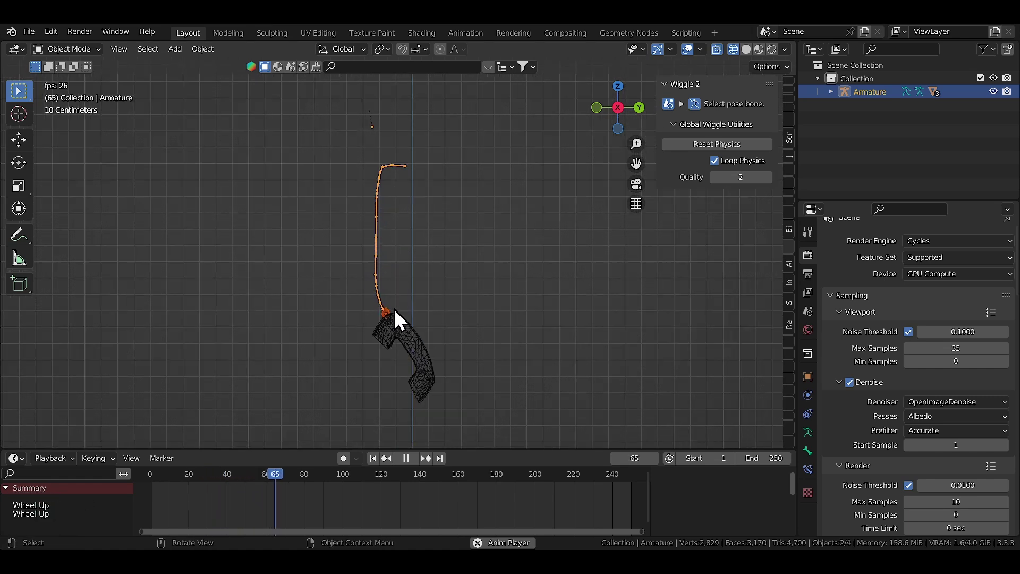
scroll(381, 240, up, 4)
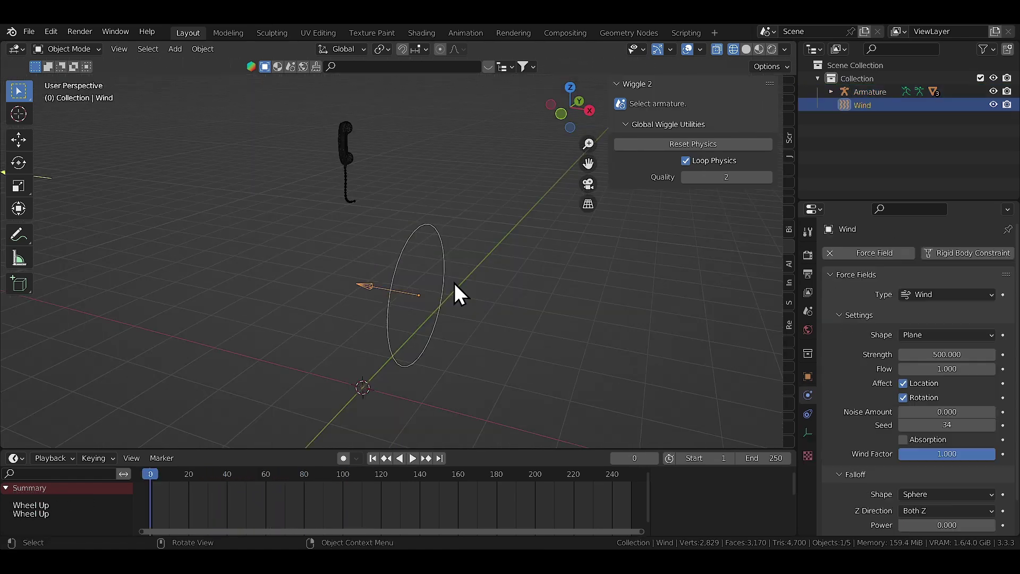
key(shift+space)
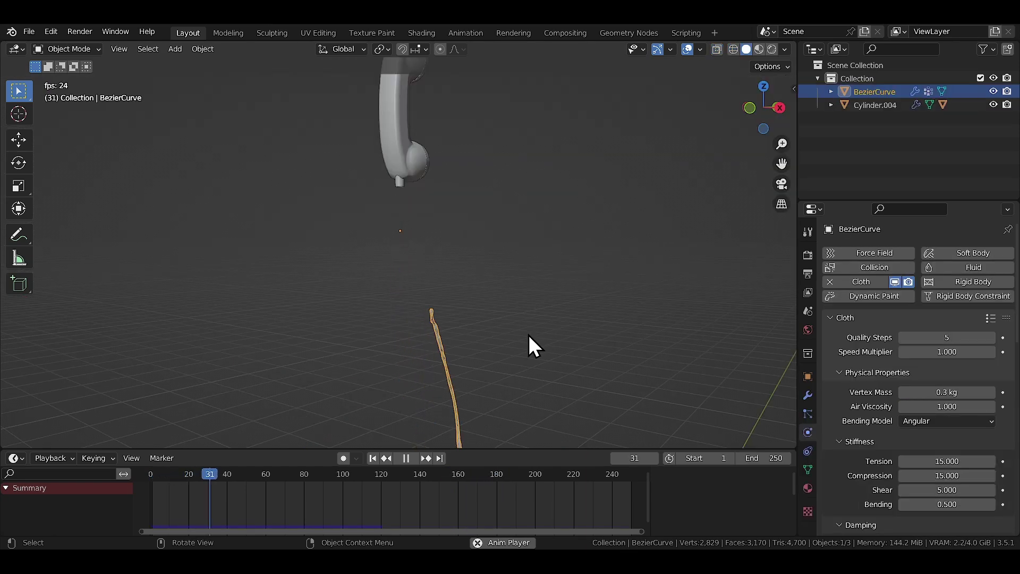
Step: Examine the cord's cloth simulation during playback from several angles
shift+middle_drag(450, 399, 463, 206)
scroll(439, 348, up, 4)
scroll(447, 202, down, 3)
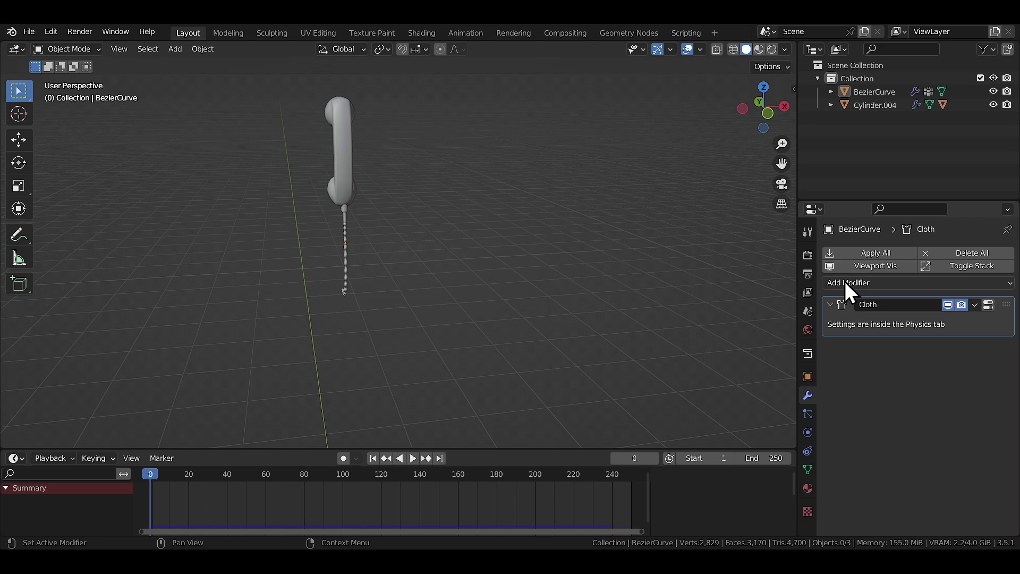
Step: Add a Skin modifier to the curved vertex chain beside the handset and shrink its skin radius into a cord-like tube
click(848, 283)
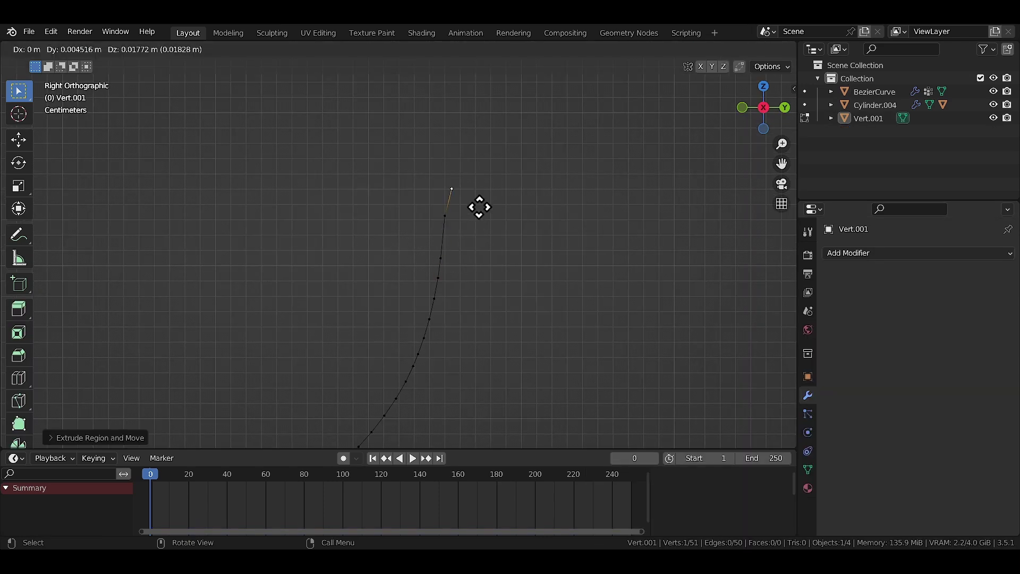
click(477, 191)
scroll(470, 212, down, 9)
key(a)
shift+middle_drag(439, 355, 517, 310)
scroll(478, 308, up, 2)
click(892, 254)
click(776, 462)
key(ctrl+a)
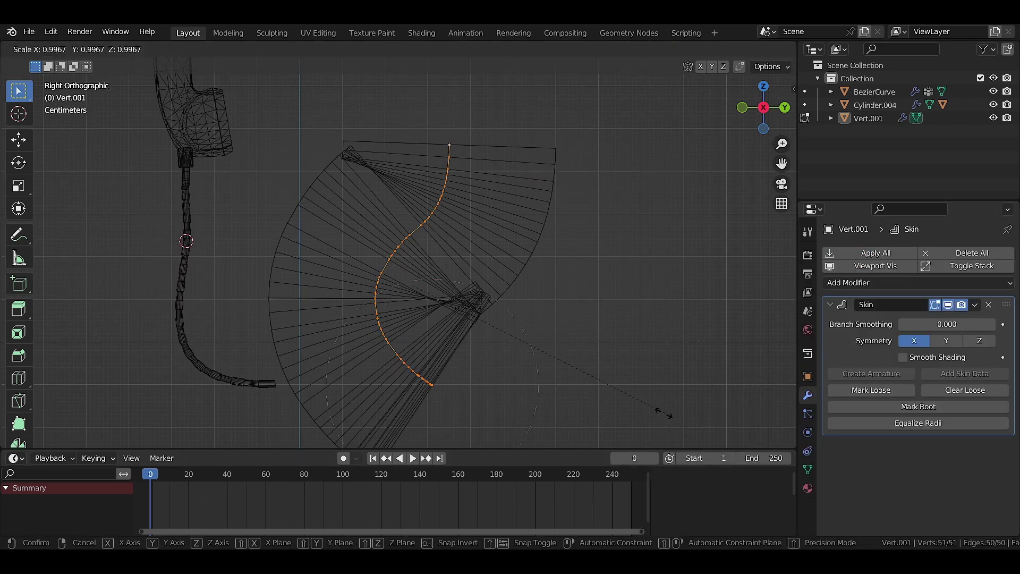
click(450, 295)
Step: Add a Subdivision Surface modifier to the skinned cord and inspect it in Object Mode with solid shading
click(844, 283)
click(771, 520)
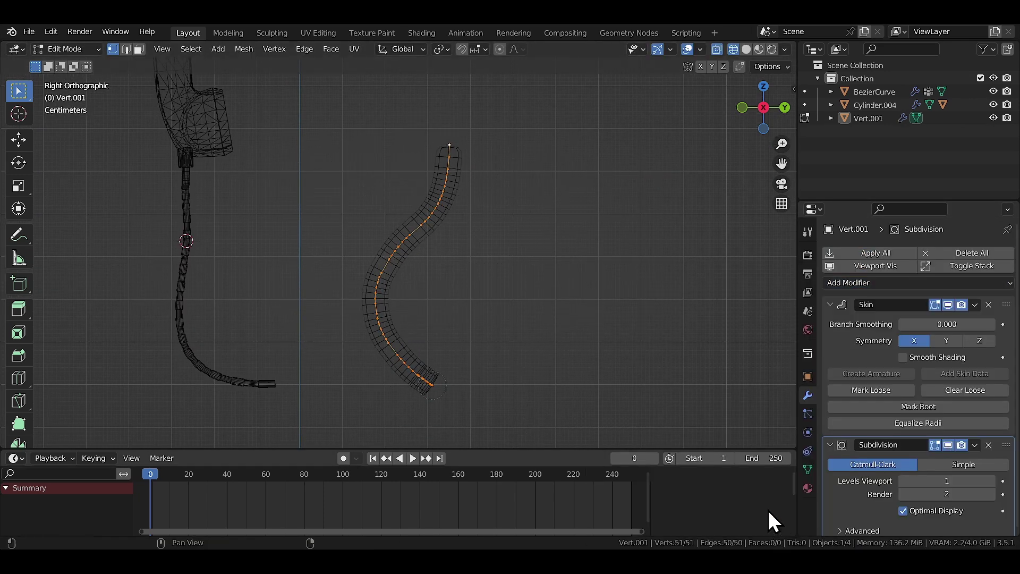
key(Tab)
key(shift+z)
mouse_move(557, 289)
middle_down()
mouse_move(476, 288)
mouse_move(575, 298)
middle_up()
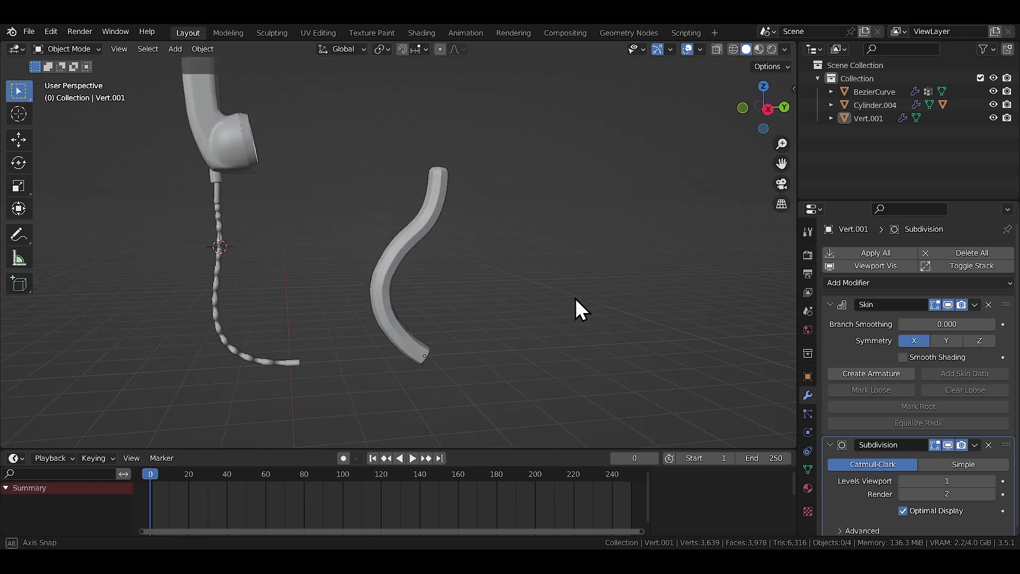
Step: Copy the cord's armature and curve from the booth scene and paste them into a separate scene, seen from the right
key(space)
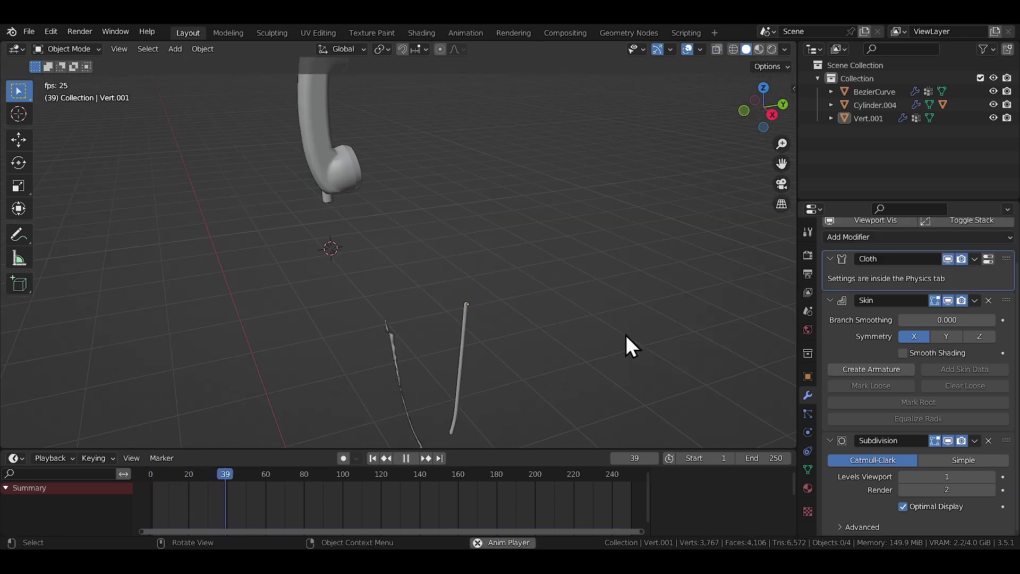
middle_drag(626, 334, 461, 162)
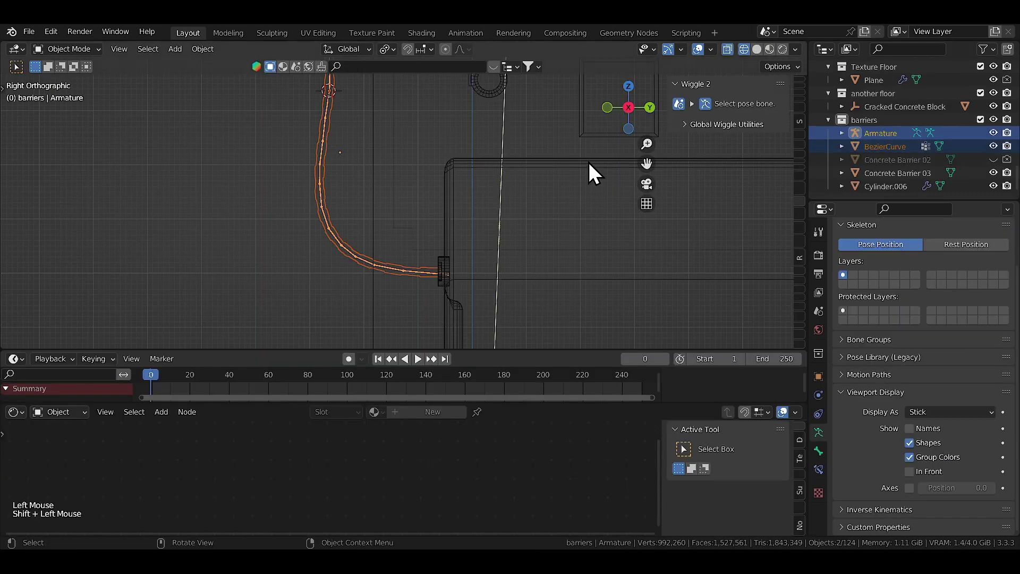
key(ctrl+c)
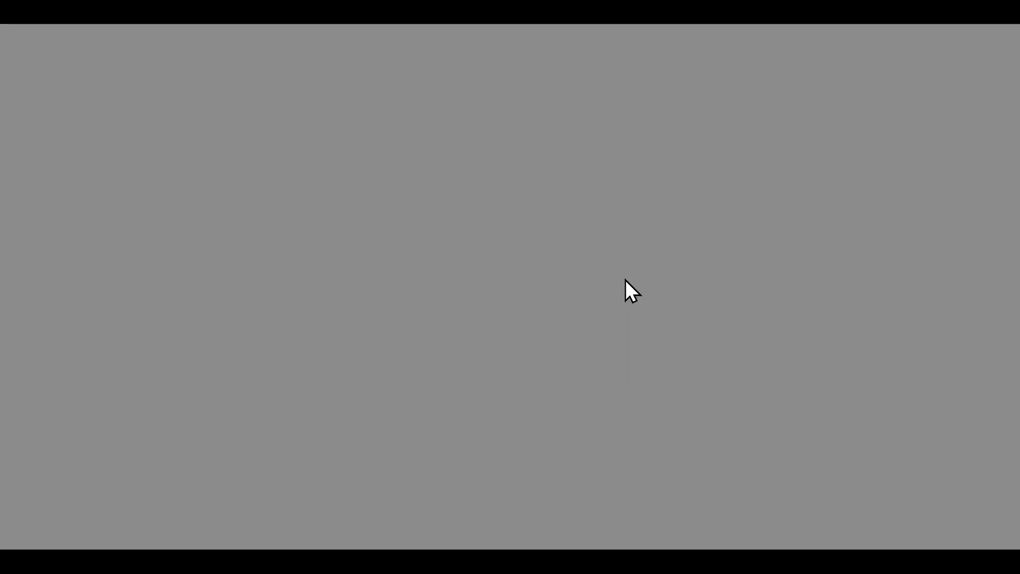
key(shift+space)
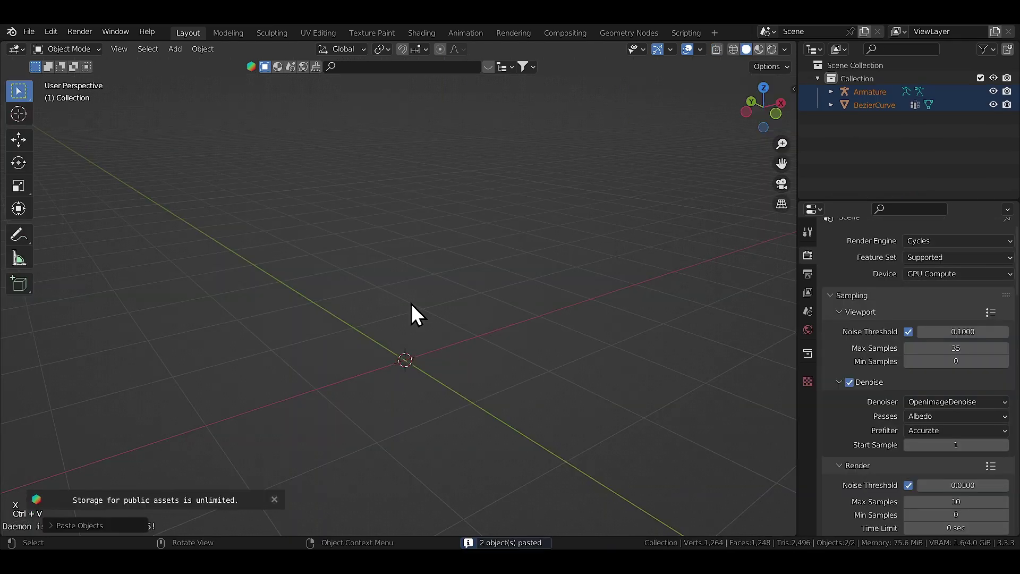
key(ctrl+v)
key(KP_3)
scroll(413, 312, up, 5)
click(440, 254)
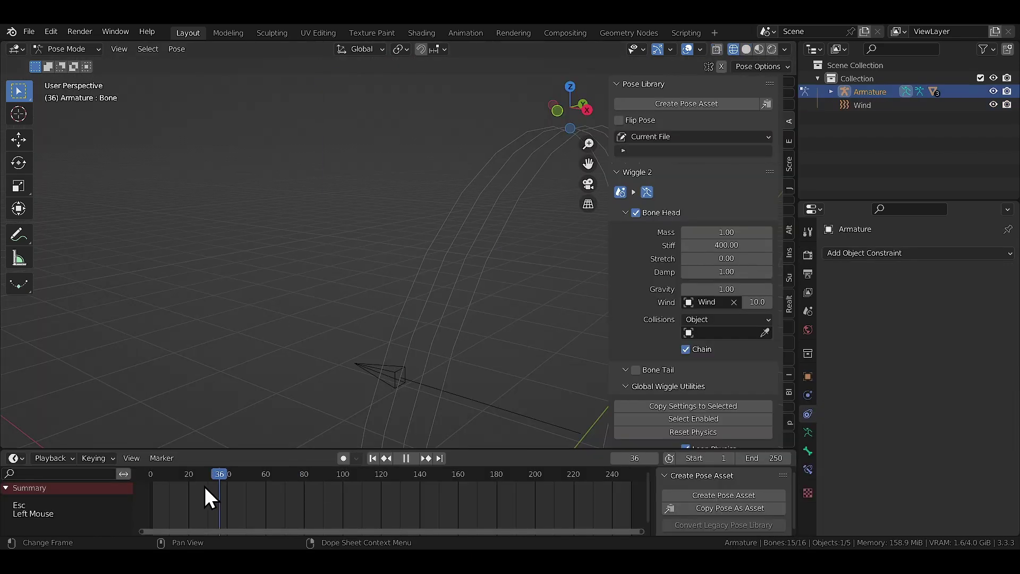
Step: Play the wiggle simulations in the separate scene to examine the cord and the handset constrained to its last bone
key(shift+space)
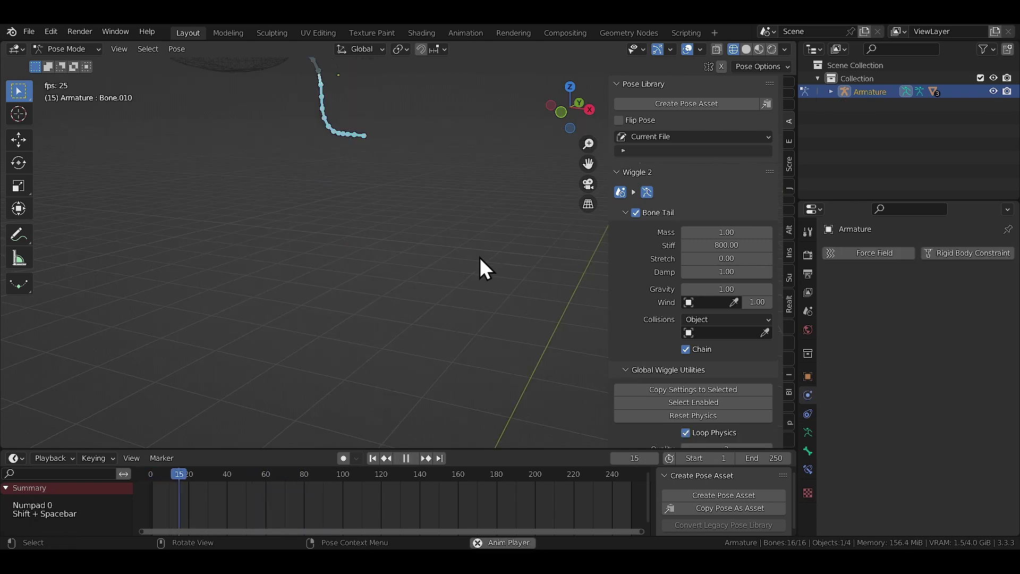
middle_drag(479, 257, 358, 275)
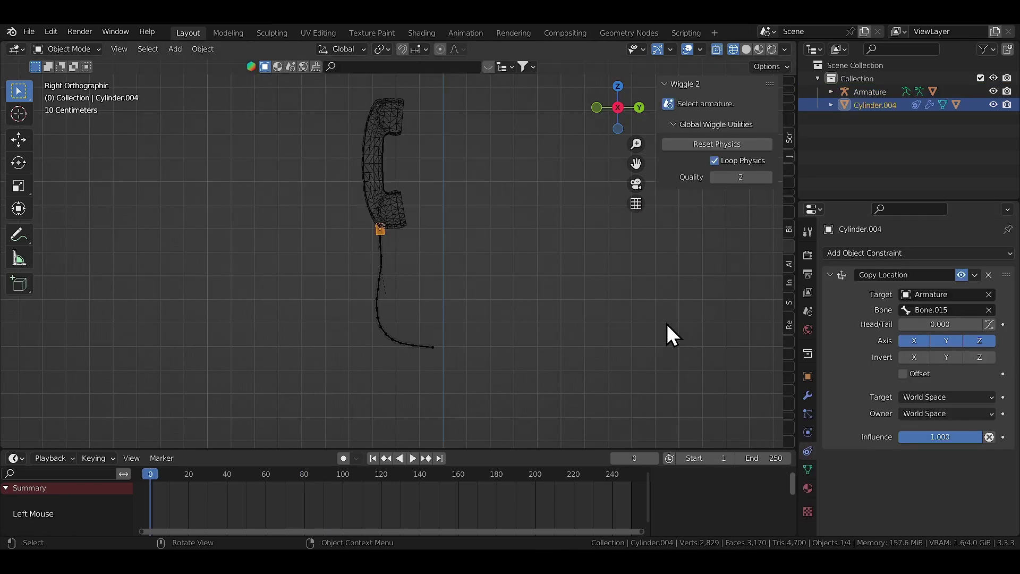
key(shift+space)
scroll(442, 325, down, 2)
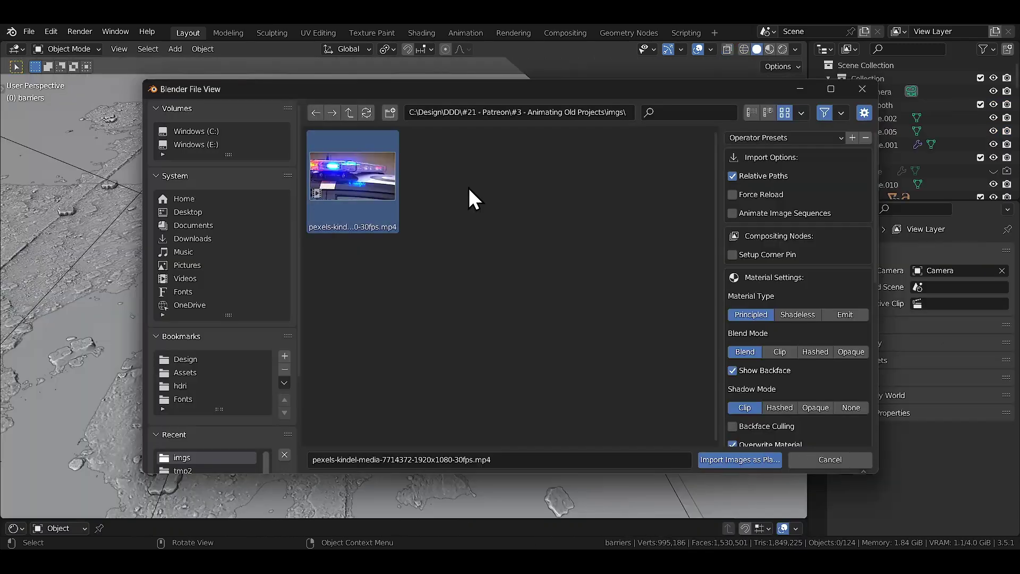
Step: Import the pexels-kindel-media police light video as an Emit image plane and move it along X beside the booth
click(845, 314)
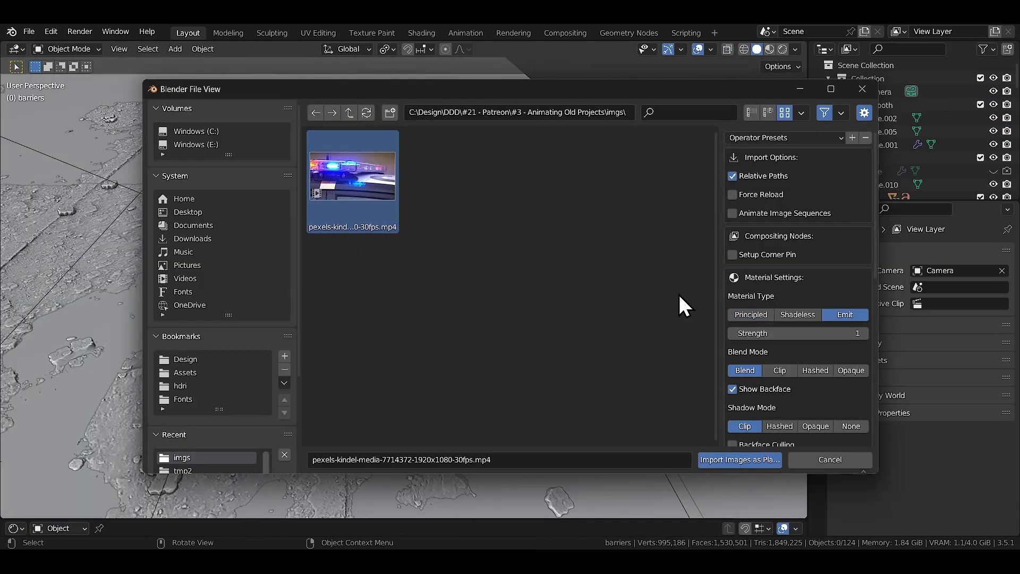
click(763, 470)
key(g)
key(x)
click(640, 291)
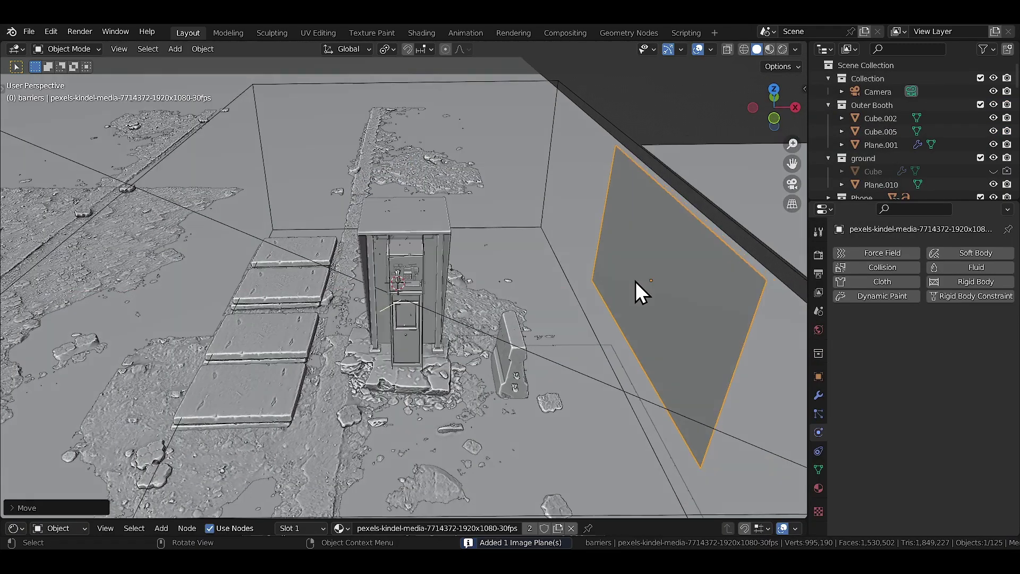
Step: Switch to the camera view, open up the node editor and set the video plane material's emission strength to 10
key(KP_0)
drag(269, 518, 269, 363)
drag(336, 503, 171, 504)
middle_drag(388, 464, 425, 379)
scroll(451, 449, up, 5)
click(474, 465)
text(10)
key(Return)
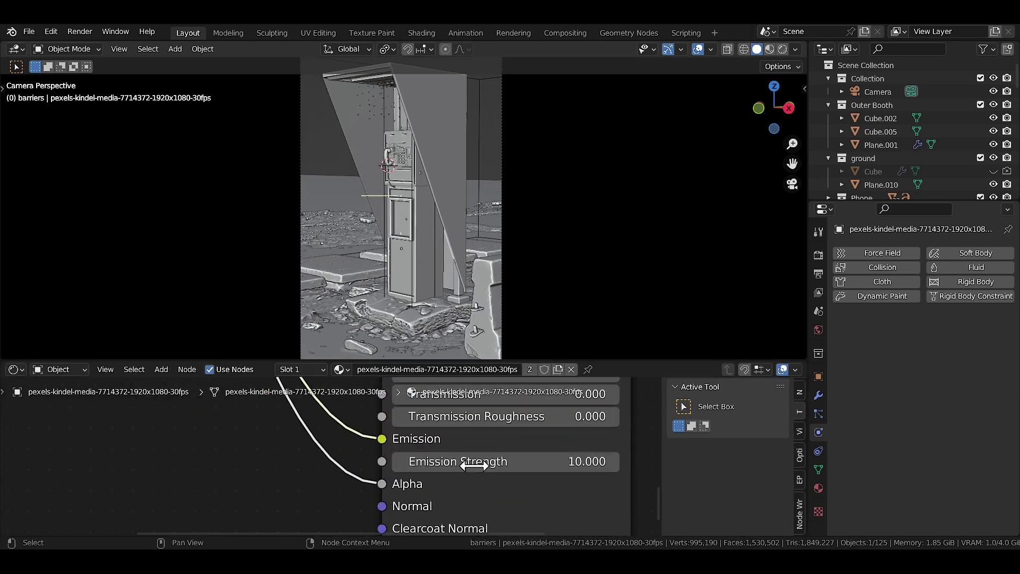
Step: Preview the video plane's lighting on the booth in rendered shading through the camera
key(z)
click(467, 141)
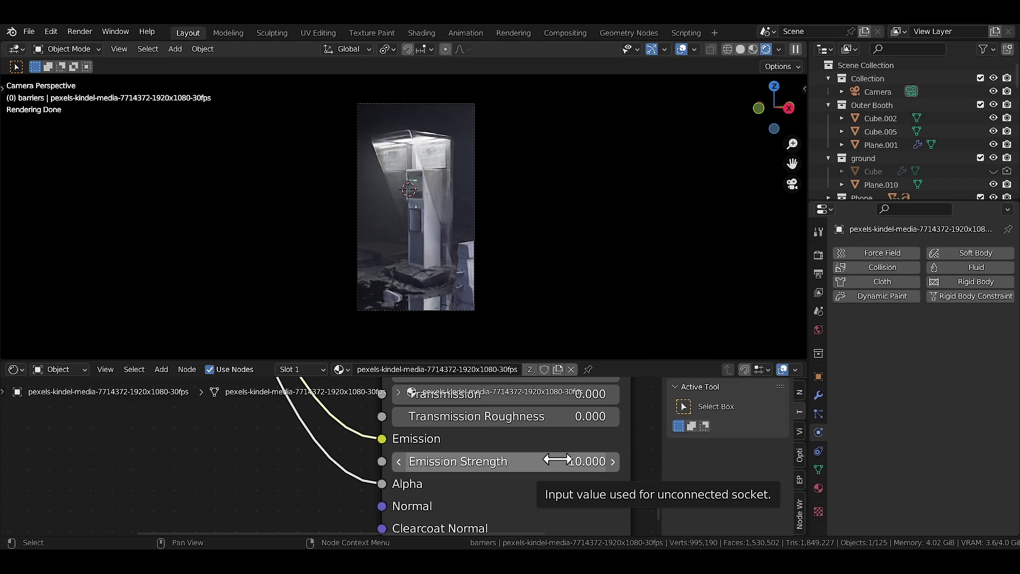
scroll(505, 204, up, 3)
scroll(513, 215, down, 2)
Step: Parent the two back-to-back area lights to the plain-axes empty beside the booth
mouse_move(517, 222)
middle_down()
mouse_move(476, 218)
mouse_move(567, 234)
mouse_move(530, 232)
mouse_move(524, 205)
middle_up()
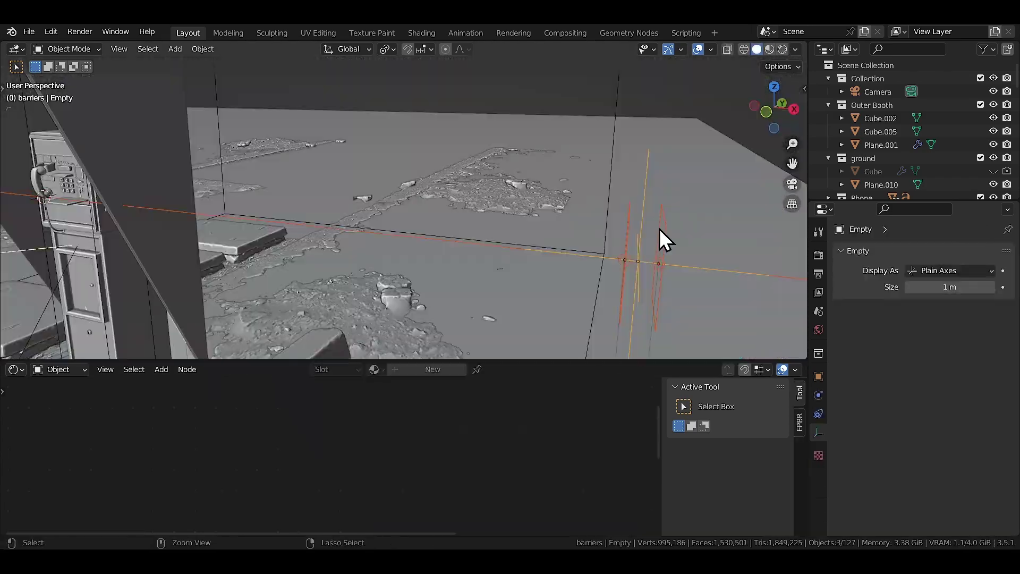
key(ctrl+p)
click(654, 245)
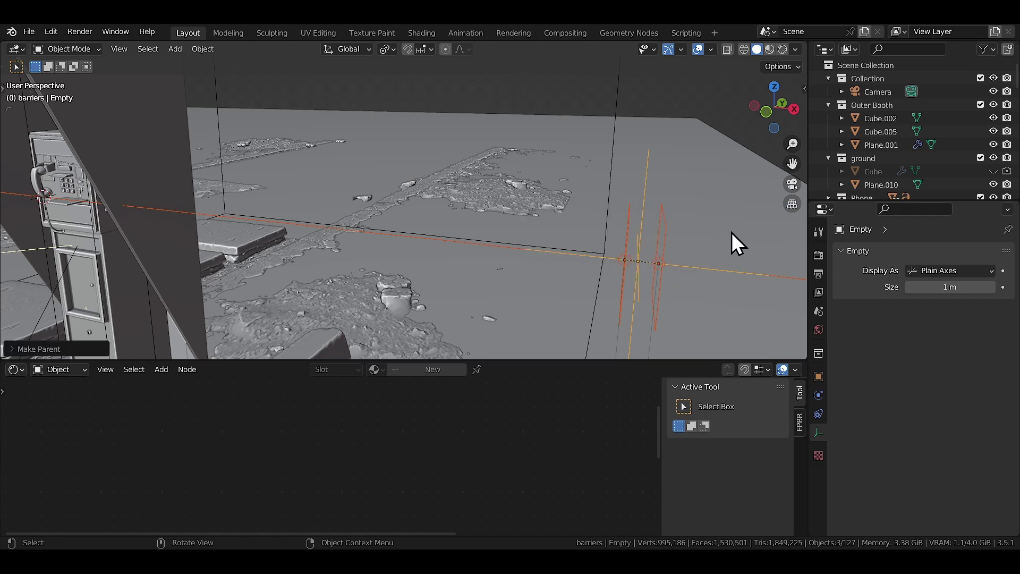
click(673, 300)
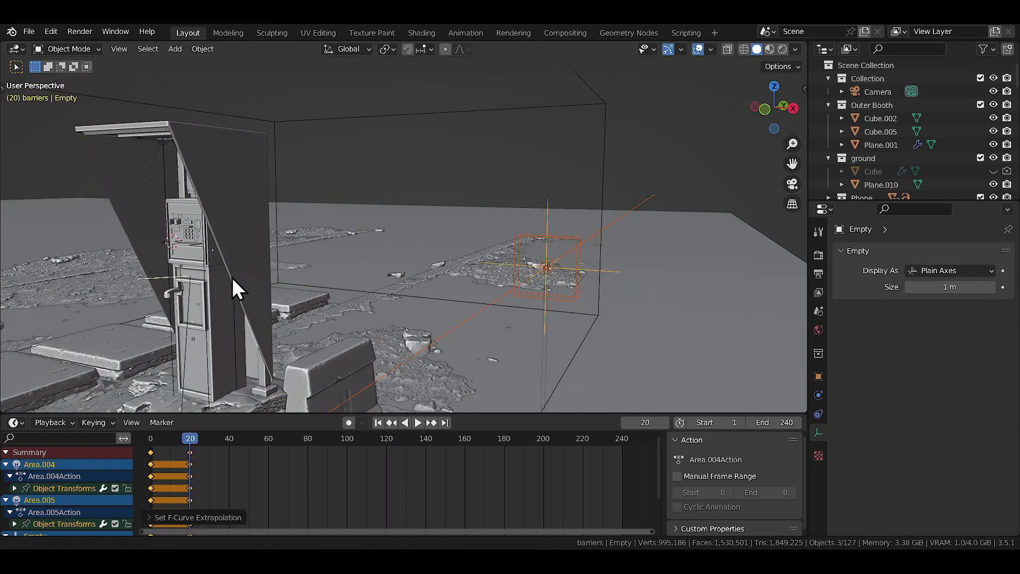
middle_drag(231, 277, 414, 285)
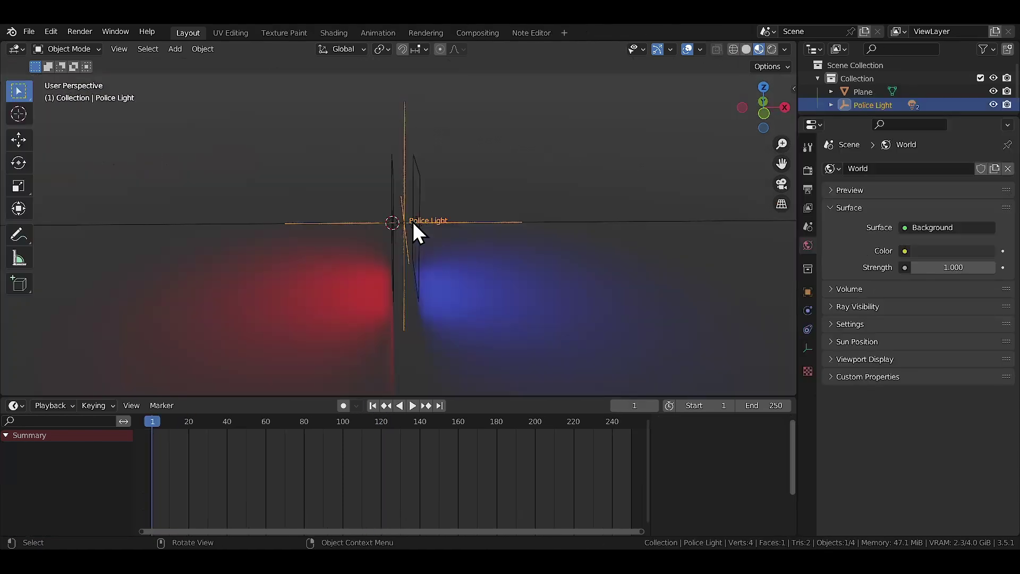
Step: Keyframe the Police Light empty's rotation at frame 1 and again at frame 10 with a 90° turn about Z
key(i)
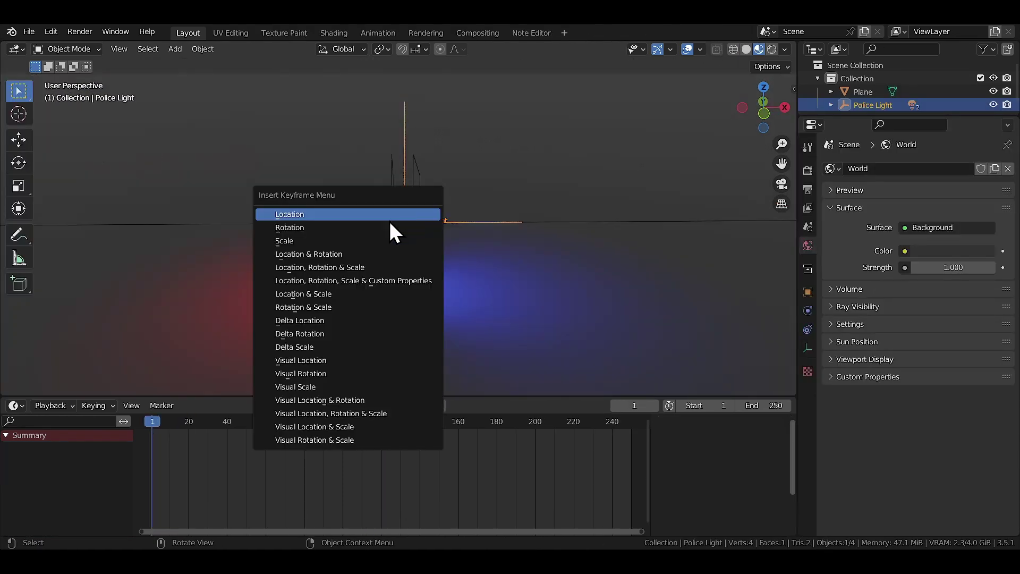
click(292, 228)
drag(155, 421, 170, 426)
key(space)
text(r)
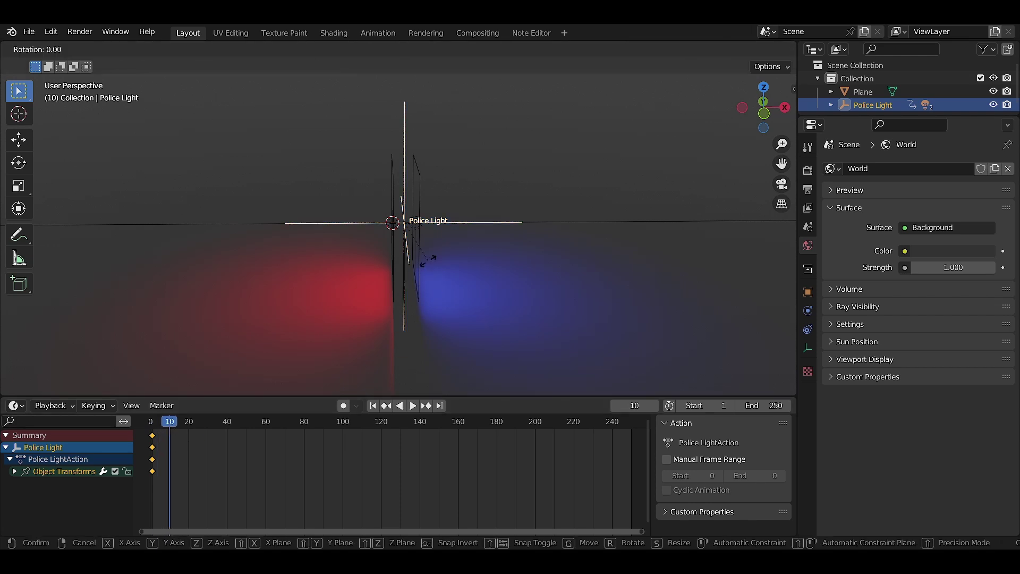
text(z90)
key(Return)
key(i)
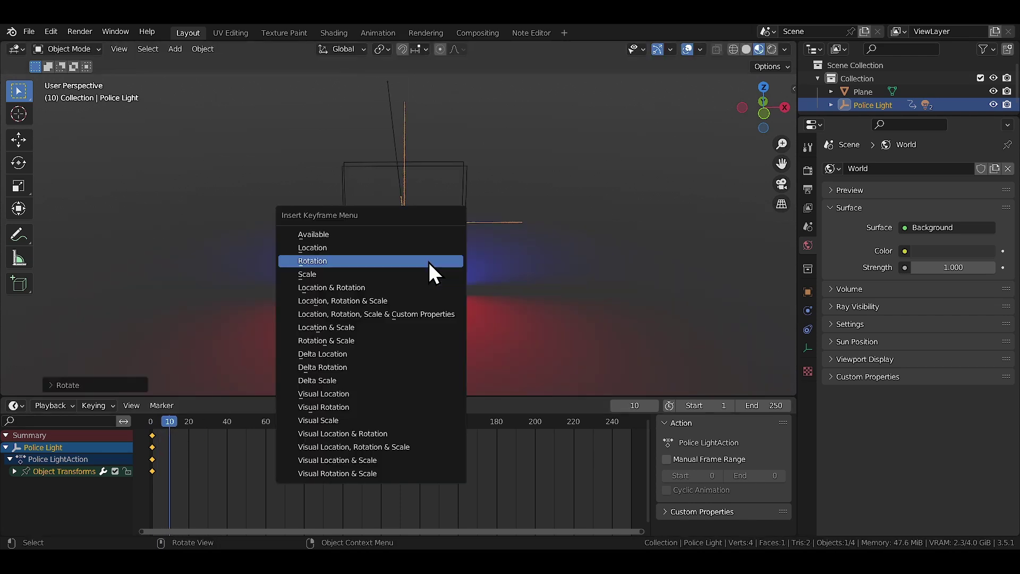
click(326, 266)
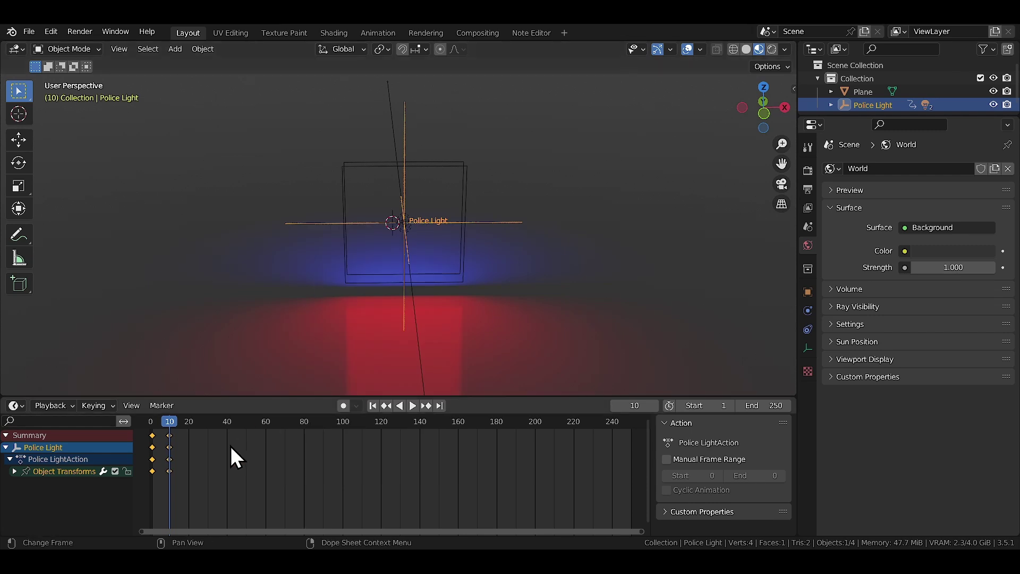
Step: Set the Police Light keyframes to linear interpolation and linear extrapolation so the rotation continues
key(t)
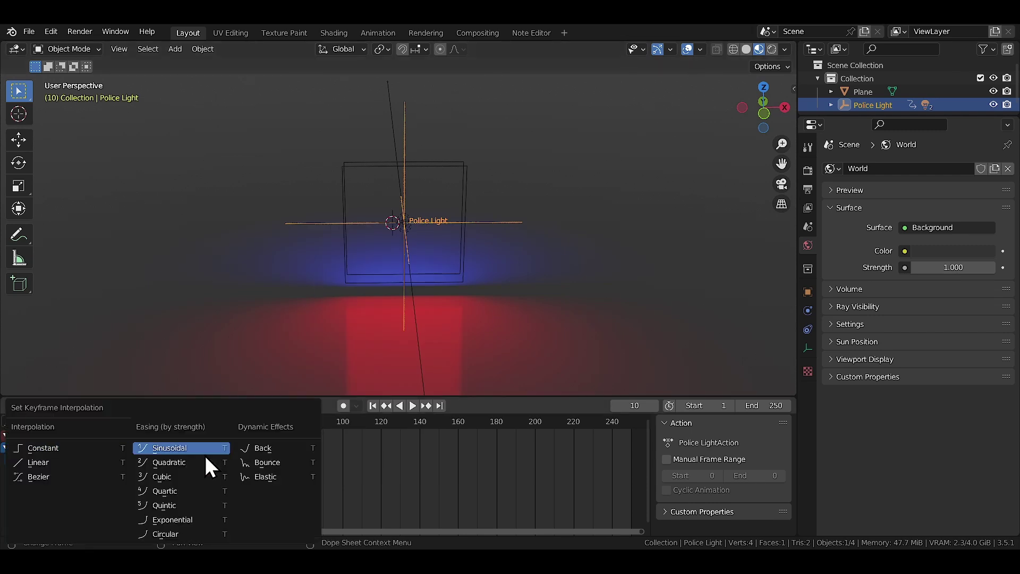
click(43, 464)
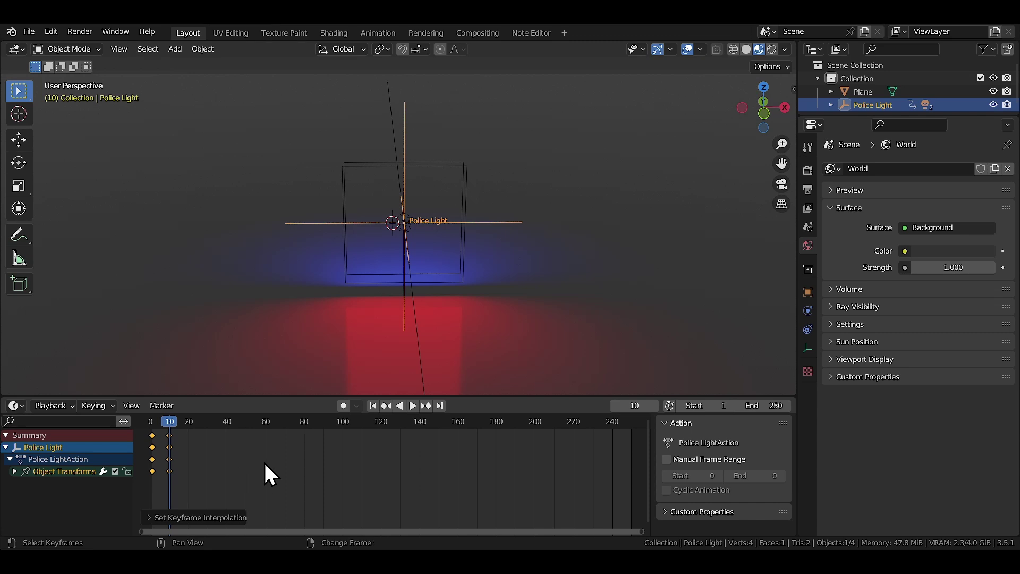
key(shift+e)
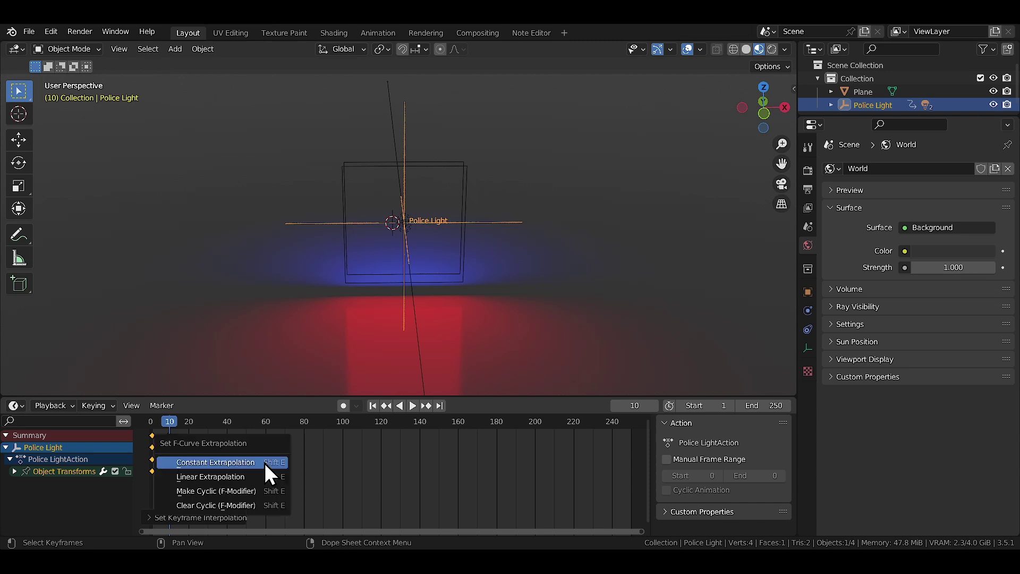
click(207, 475)
Step: Play the rotating police light animation from the start and examine it, including the lights in the phone booth scene
click(154, 425)
key(space)
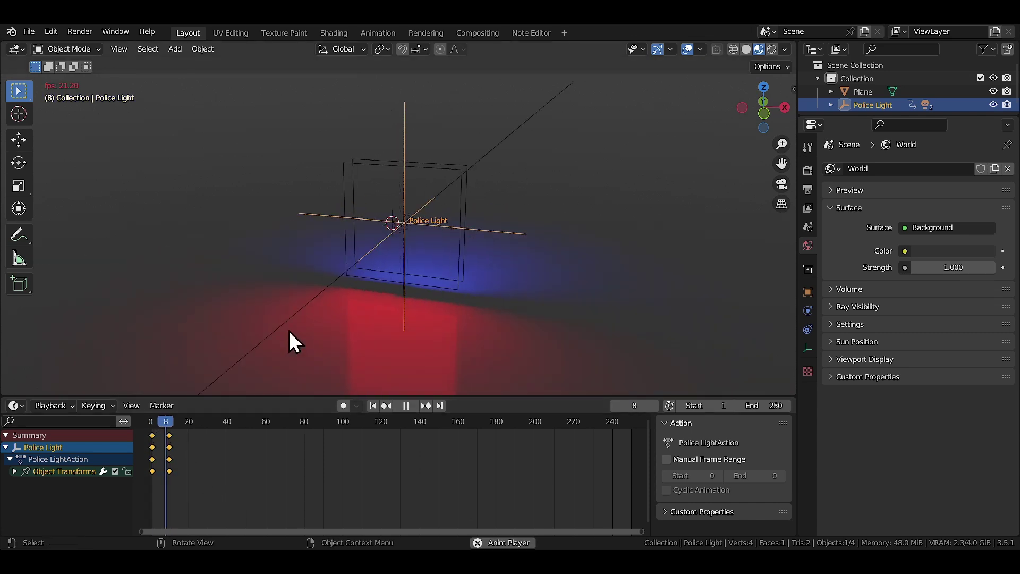
scroll(432, 239, down, 4)
middle_drag(403, 250, 426, 256)
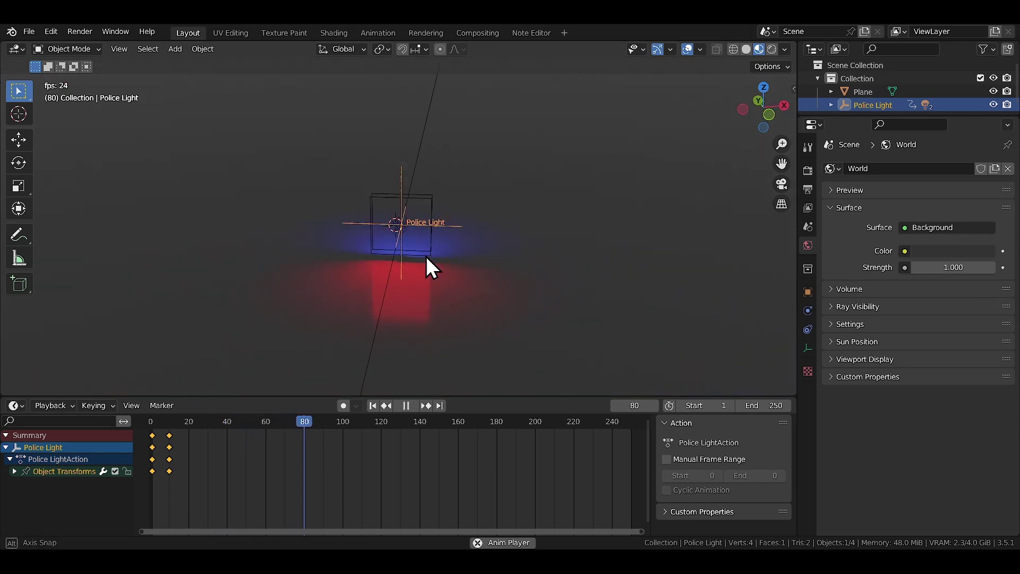
mouse_move(169, 471)
mouse_down()
mouse_move(291, 479)
mouse_move(170, 471)
mouse_up()
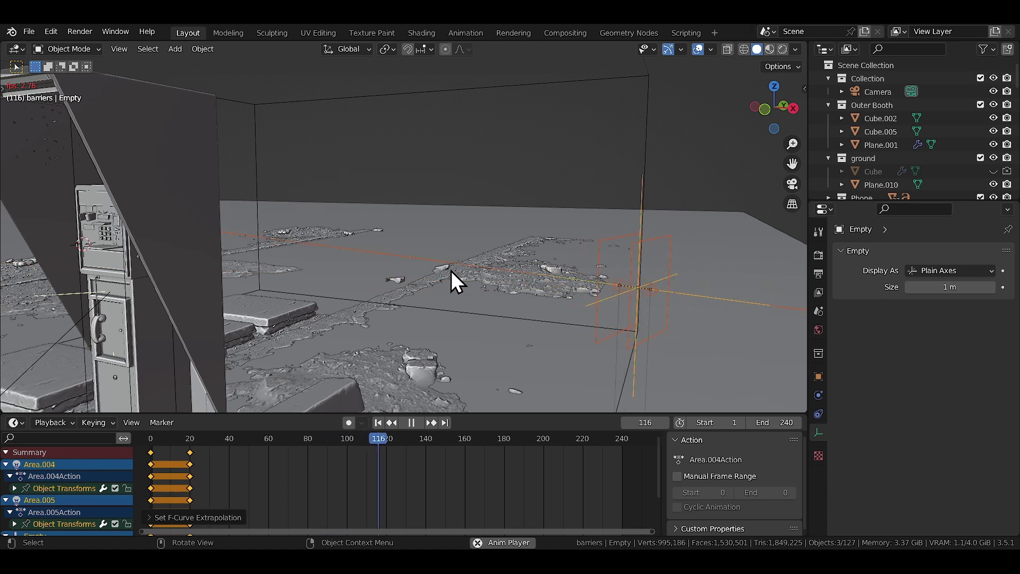
key(Escape)
middle_drag(451, 270, 406, 266)
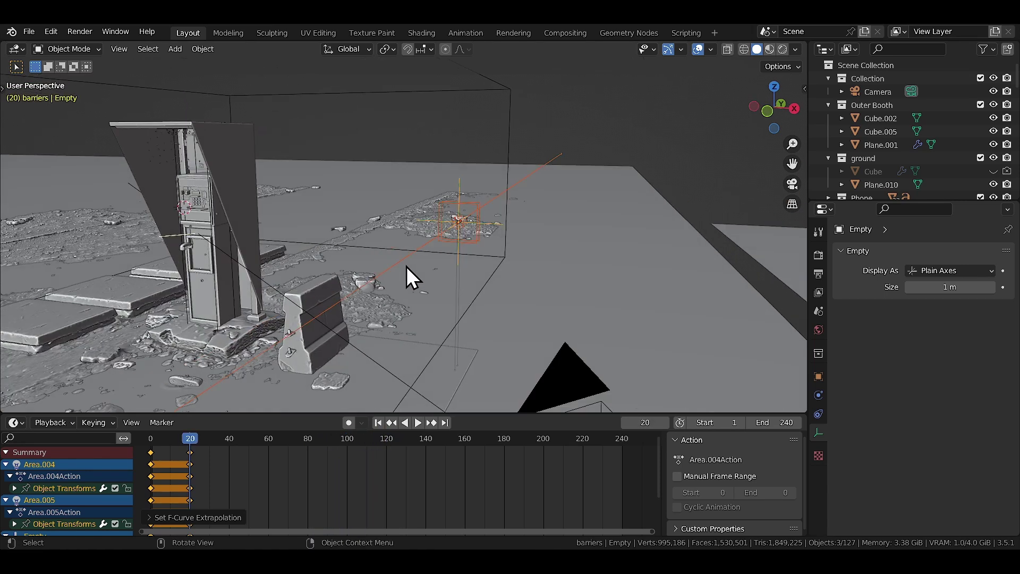
key(KP_Divide)
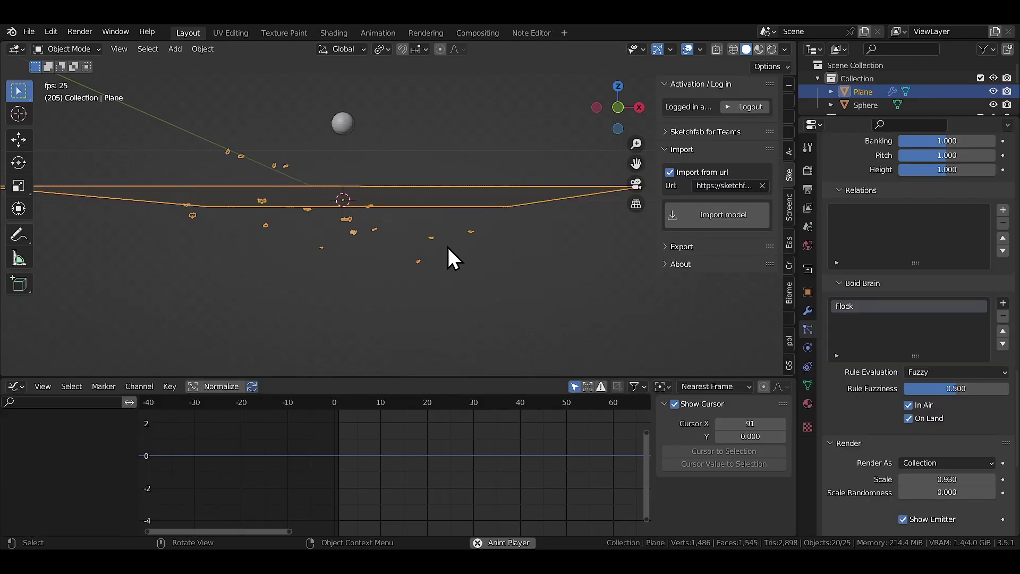
middle_drag(441, 248, 448, 262)
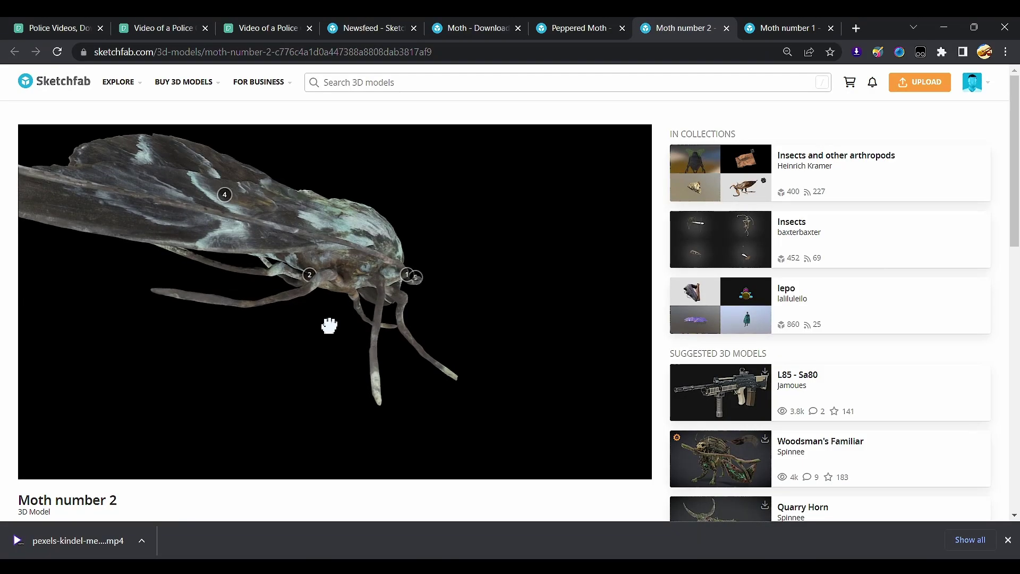
Step: Select the web address of the Moth number 2 model on Sketchfab and switch back to Blender
mouse_move(329, 325)
mouse_down()
mouse_move(298, 362)
mouse_move(230, 340)
mouse_move(204, 280)
mouse_move(234, 246)
mouse_move(269, 285)
mouse_move(298, 207)
mouse_up()
click(357, 57)
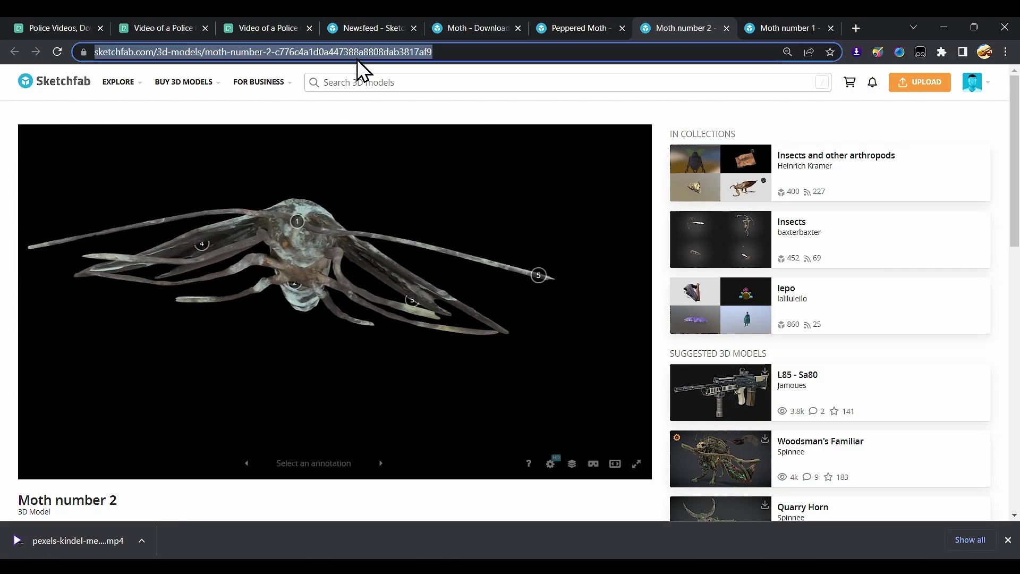
click(645, 566)
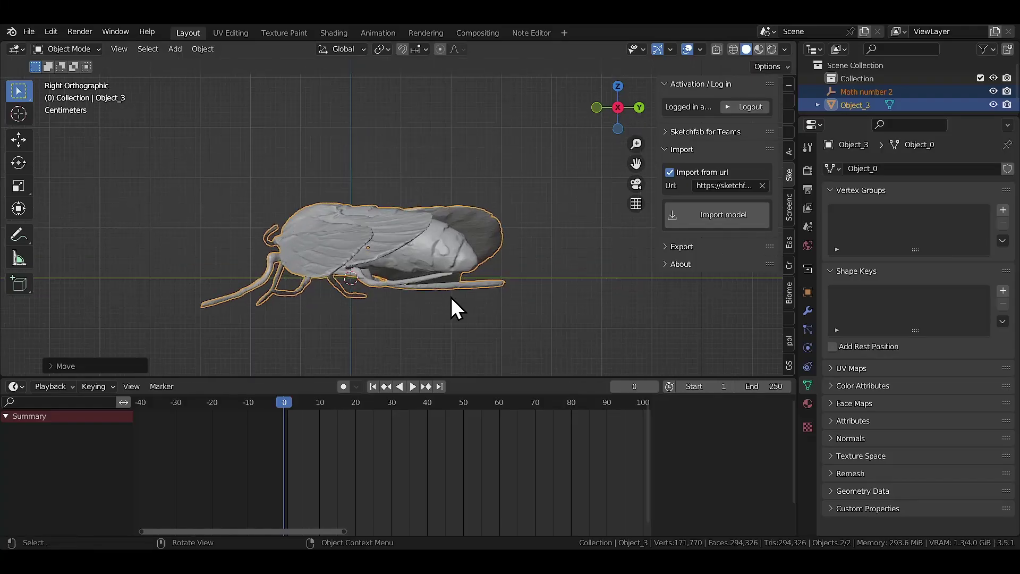
Step: Rotate the imported moth about Z to line it up in the side view, and delete the Moth number 2 empty
key(r)
key(z)
click(574, 231)
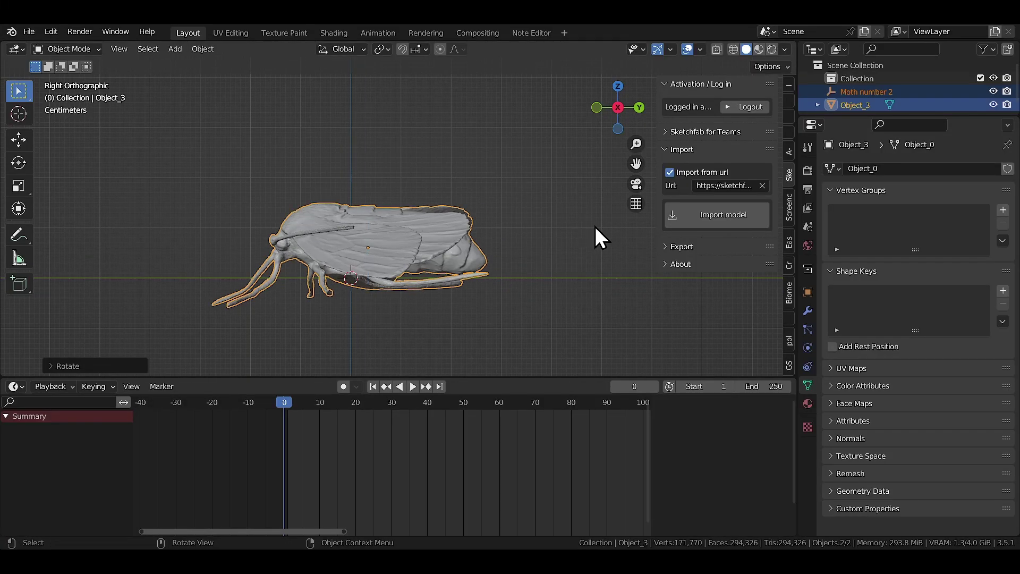
click(852, 95)
key(Delete)
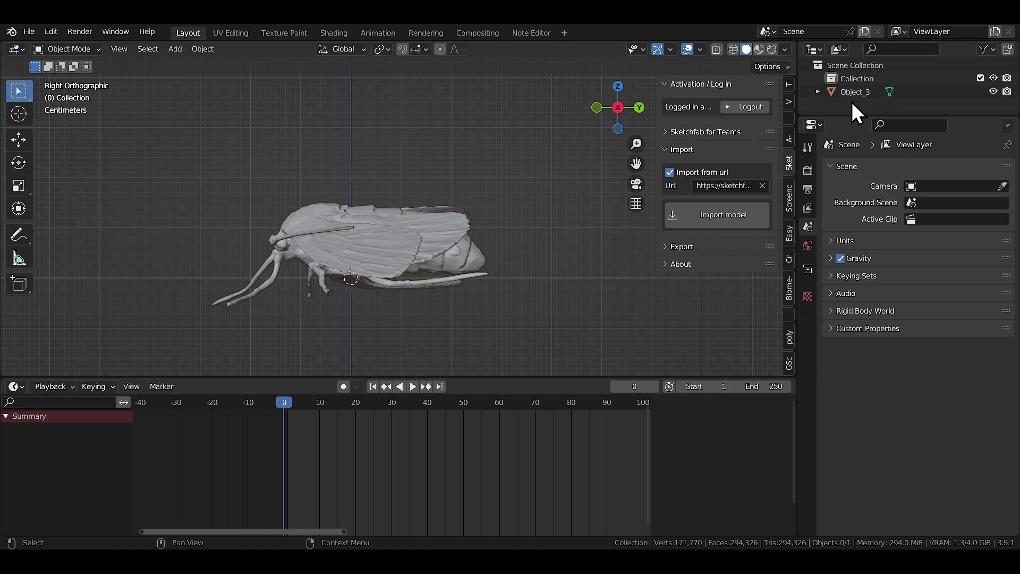
Step: Add a Basis shape key to the moth mesh Object_3 and select its wing geometry
click(852, 96)
click(1003, 290)
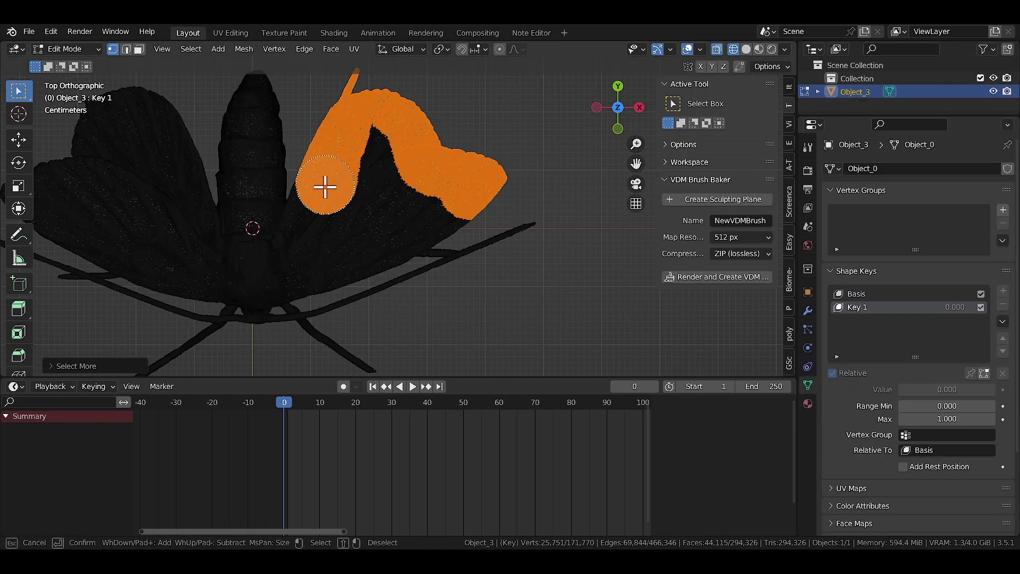
mouse_move(326, 186)
mouse_down()
mouse_move(326, 278)
mouse_move(405, 189)
mouse_move(442, 289)
mouse_up()
right_click(253, 271)
shift+middle_drag(253, 270, 415, 264)
key(c)
mouse_move(269, 273)
mouse_down()
mouse_move(271, 146)
mouse_move(351, 208)
mouse_move(353, 241)
mouse_move(335, 273)
mouse_up()
mouse_move(335, 273)
middle_down()
mouse_move(314, 283)
mouse_move(482, 172)
middle_up()
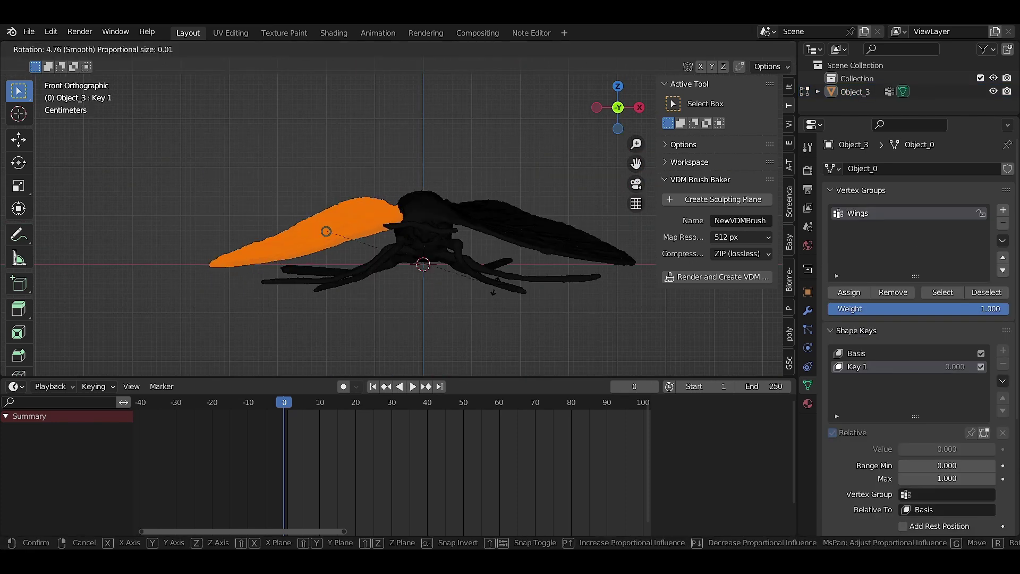
Step: Rotate the first wing upward for the Key 1 shape key
key(r)
click(483, 280)
click(567, 315)
Step: Select the opposite wing's linked geometry and rotate and move it upward to match the raised wing in Key 1
key(l)
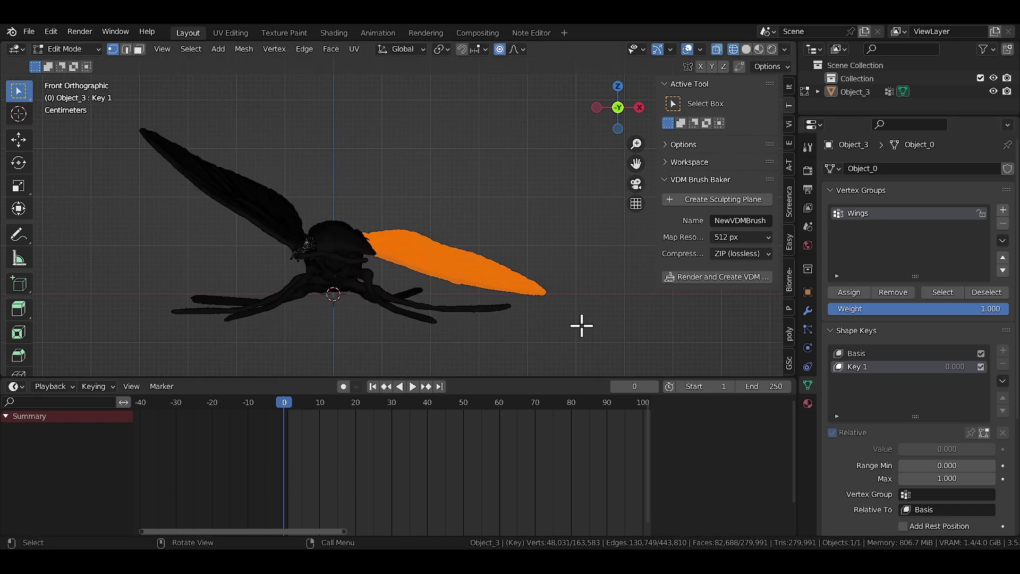
key(r)
click(579, 233)
key(r)
click(553, 162)
key(g)
click(578, 189)
key(r)
click(577, 182)
key(g)
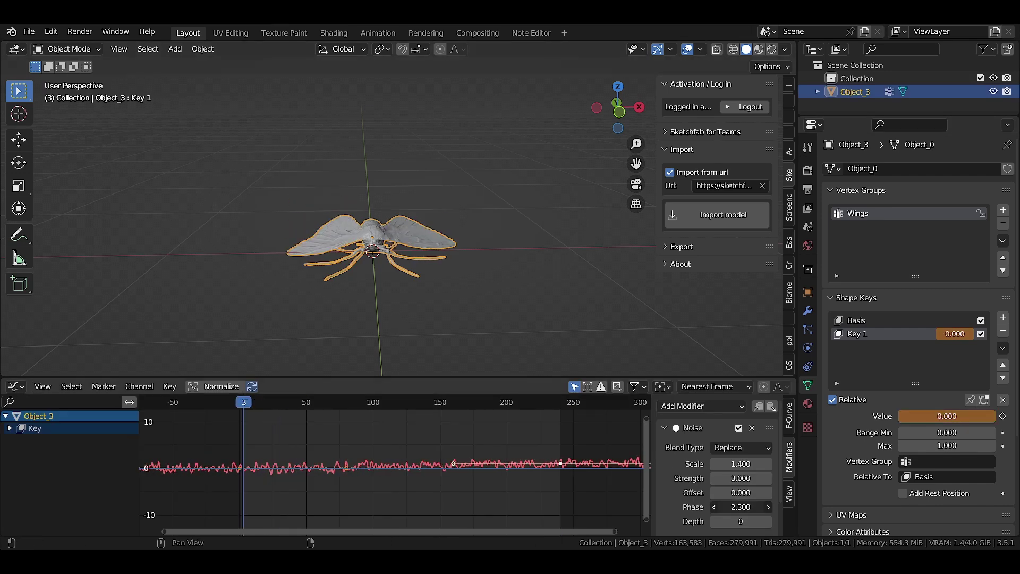
Step: Try Noise modifier scales of 4 and 0.5 on the Key 1 value curve, playing the flapping with each
key(space)
drag(741, 463, 711, 463)
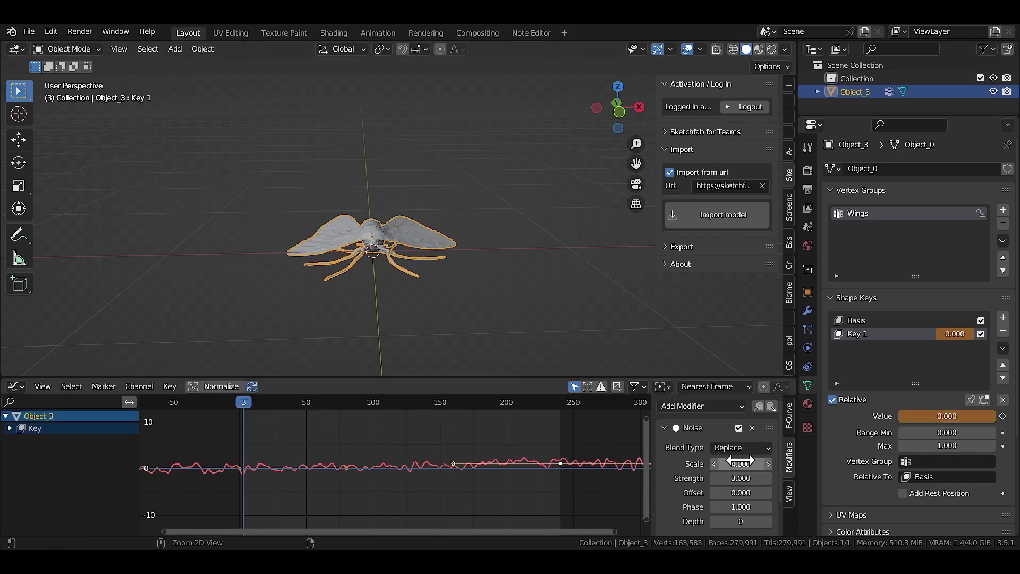
key(space)
key(space)
click(752, 465)
text(.5)
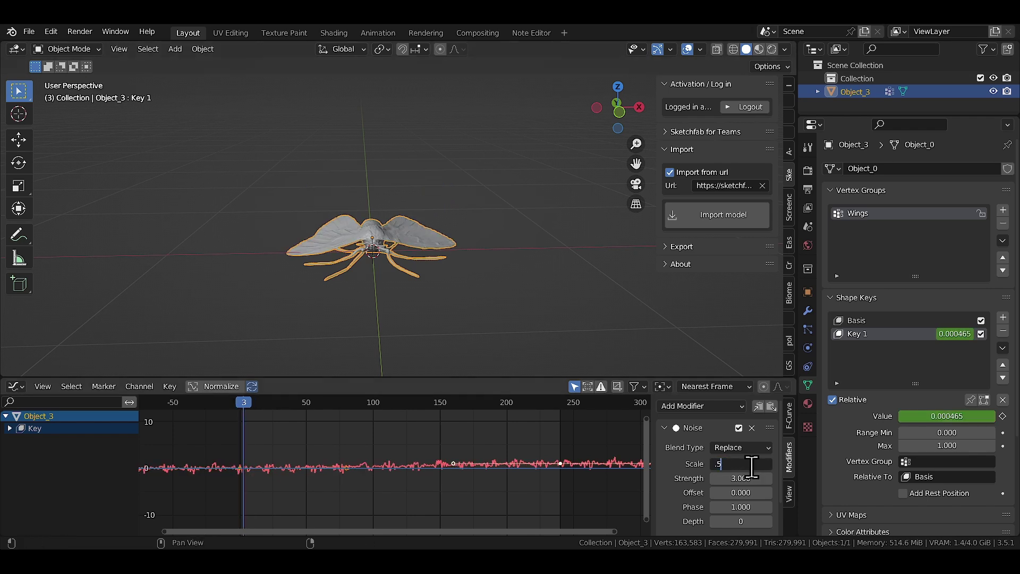
key(Return)
Step: Set the Noise modifier's scale to 1 and play the wing flapping
key(space)
key(space)
click(741, 464)
text(1)
key(Return)
Step: Raise the Noise modifier's strength to 24.2 and play the flapping from another angle
key(space)
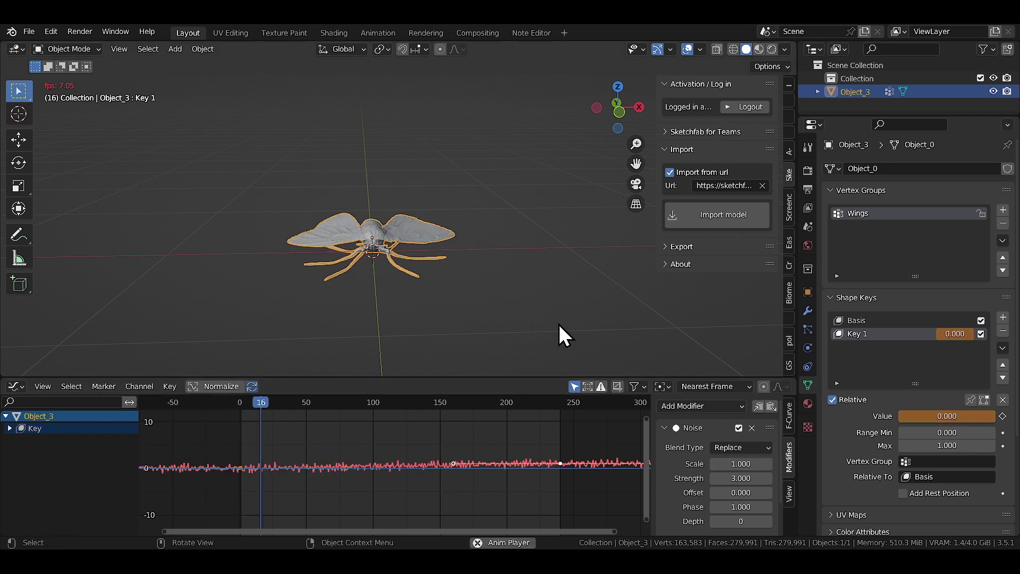
key(Escape)
drag(744, 479, 797, 478)
key(space)
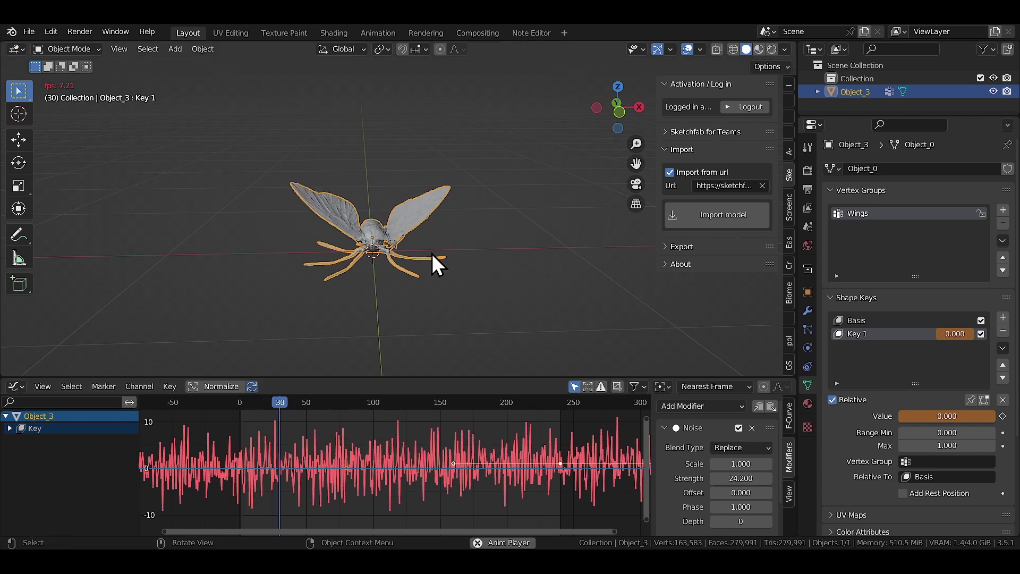
middle_drag(432, 253, 406, 292)
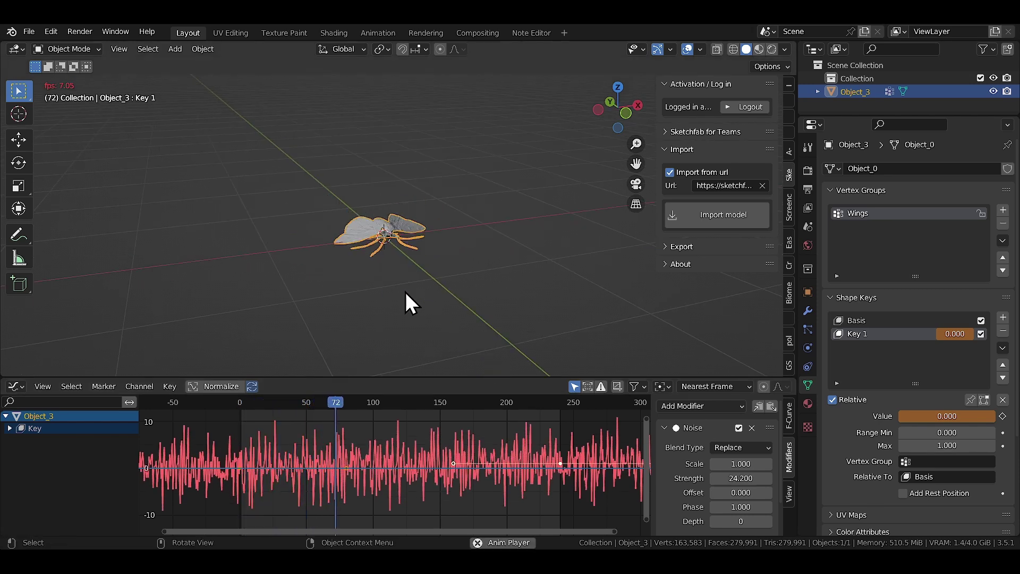
Step: Try a Noise scale of 5 on the wing animation, play it, and set the scale back to 1
key(Escape)
drag(731, 465, 721, 464)
key(Escape)
click(728, 465)
text(5)
key(Return)
key(space)
key(Escape)
click(744, 468)
text(1)
key(Return)
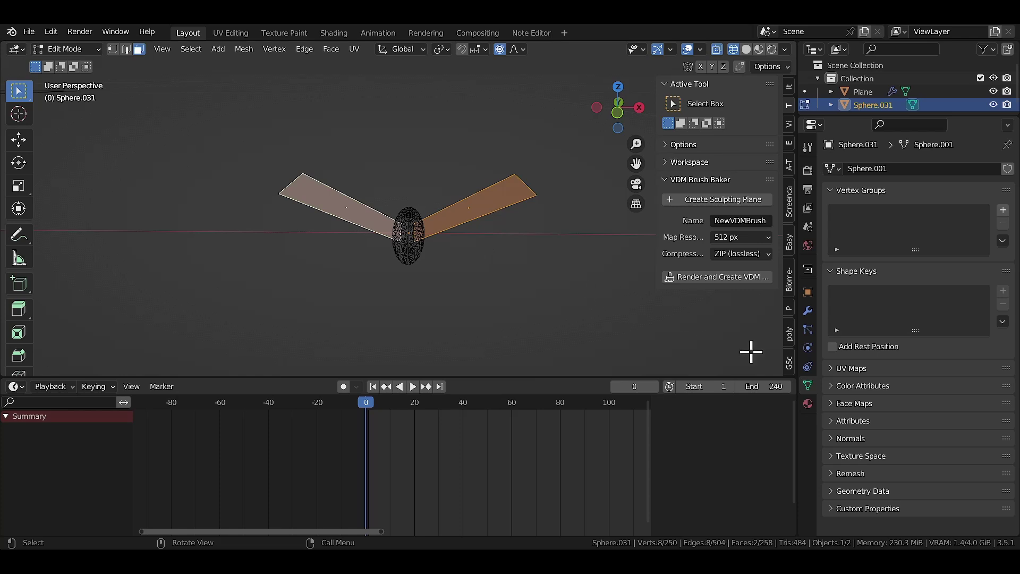
Step: Return the simplified winged sphere, Sphere.031, to object mode
key(Tab)
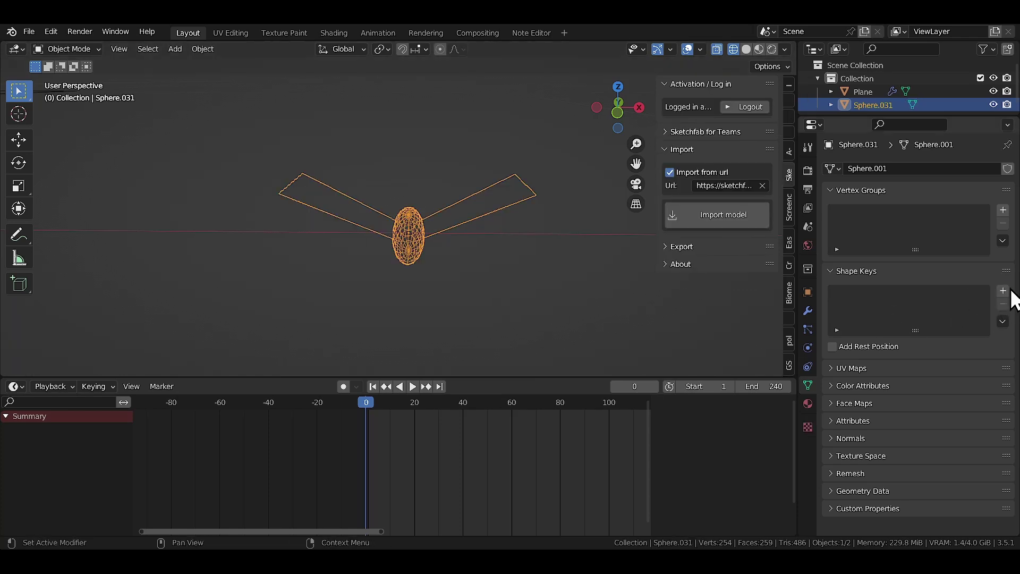
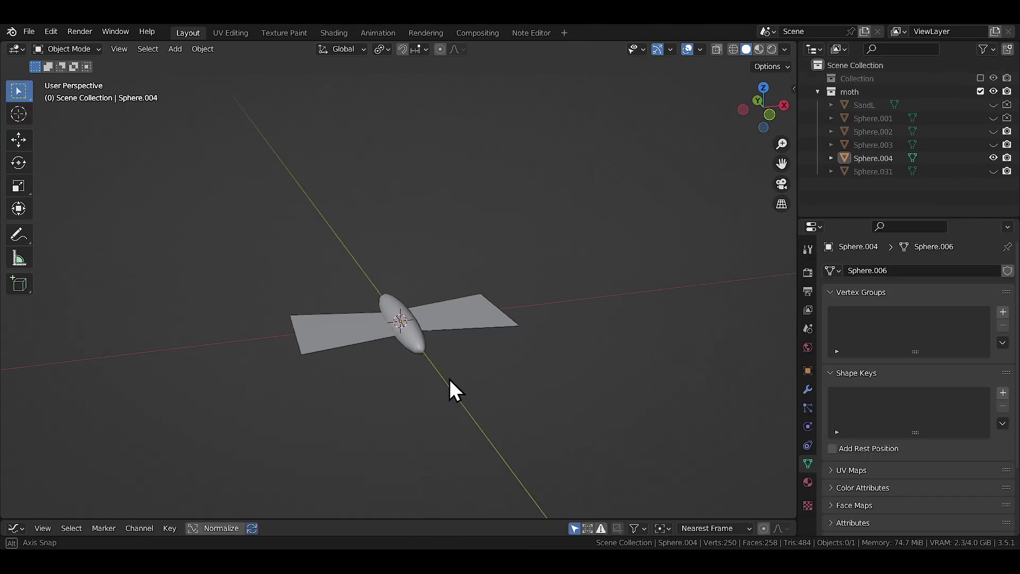
Step: Add a Basis shape key and a second shape key, Key 1, to the winged sphere Sphere.004
mouse_move(450, 378)
middle_down()
mouse_move(441, 391)
mouse_move(318, 366)
mouse_move(389, 362)
mouse_move(436, 378)
middle_up()
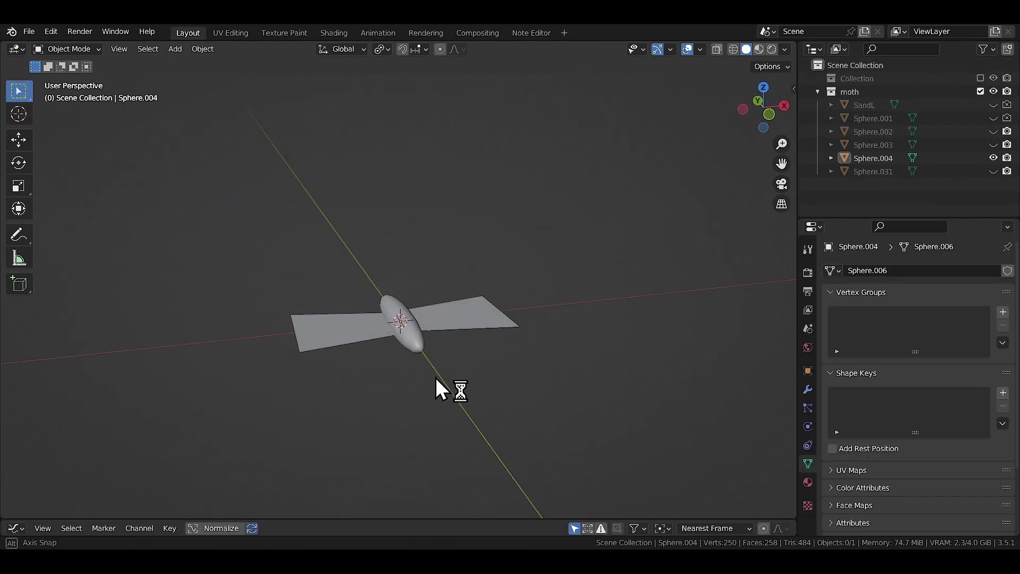
click(1003, 393)
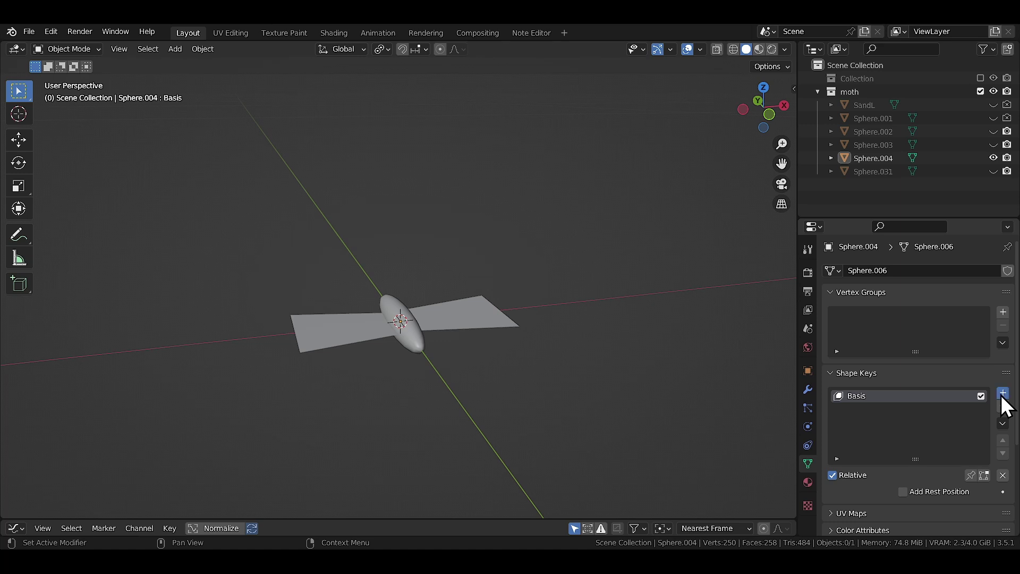
click(1003, 394)
Step: With Key 1 active, rotate one wing upward in front view and reposition it against the body
middle_drag(744, 403, 432, 380)
key(Tab)
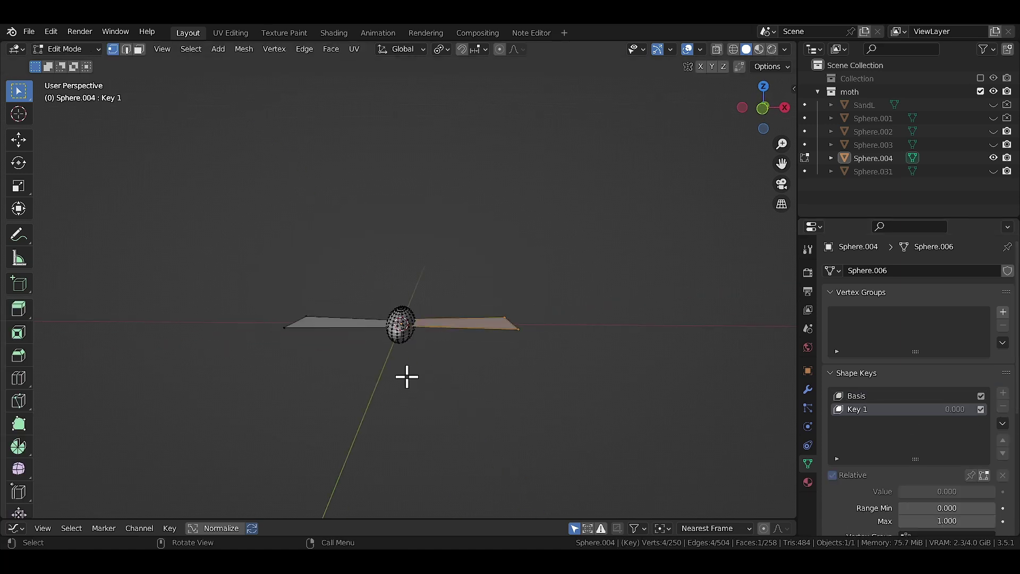
key(KP_1)
scroll(502, 411, up, 2)
key(r)
click(563, 350)
key(g)
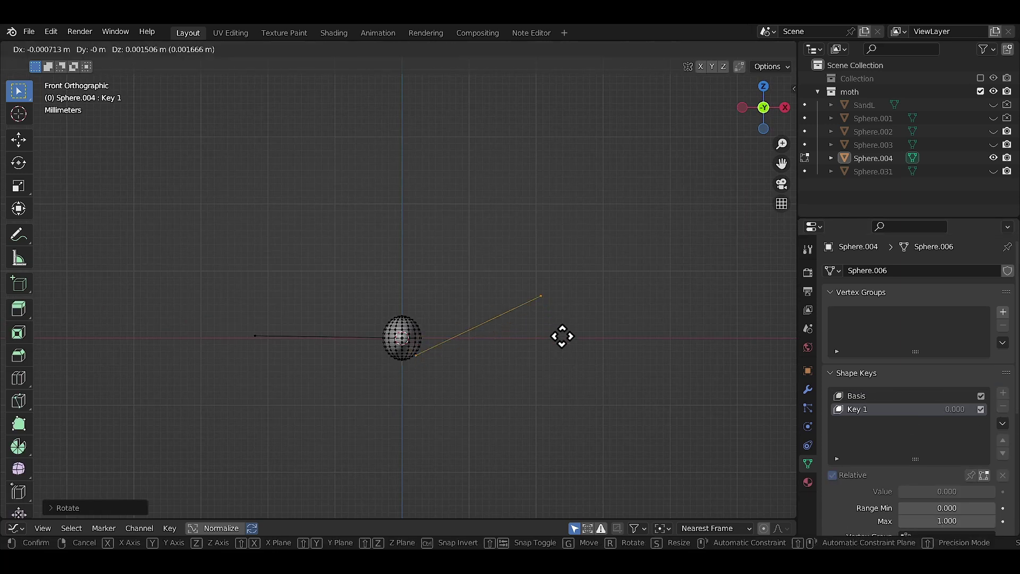
click(556, 319)
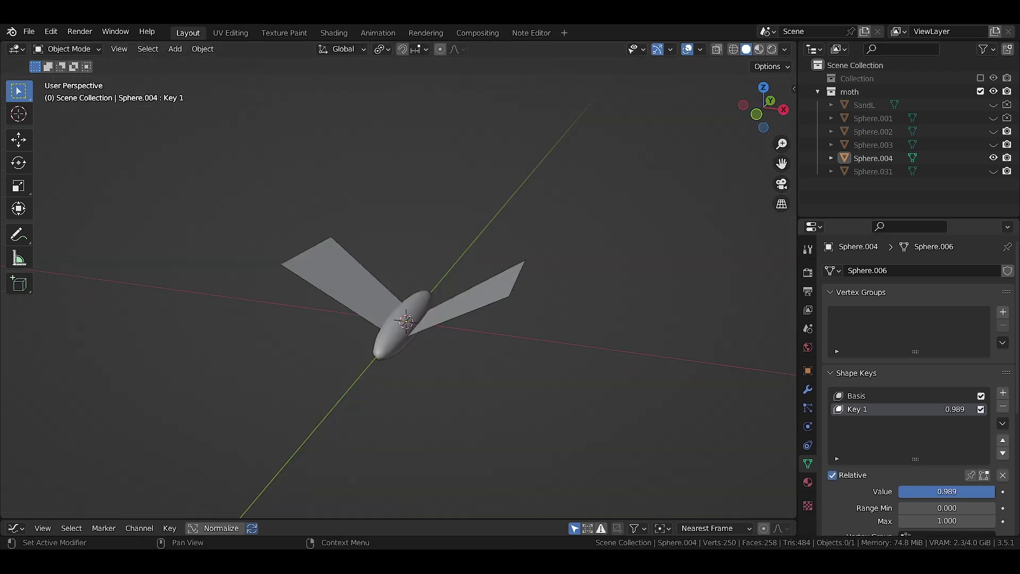
Step: Keyframe Key 1's value at 0 and enlarge the graph area to show its curve
drag(978, 491, 898, 490)
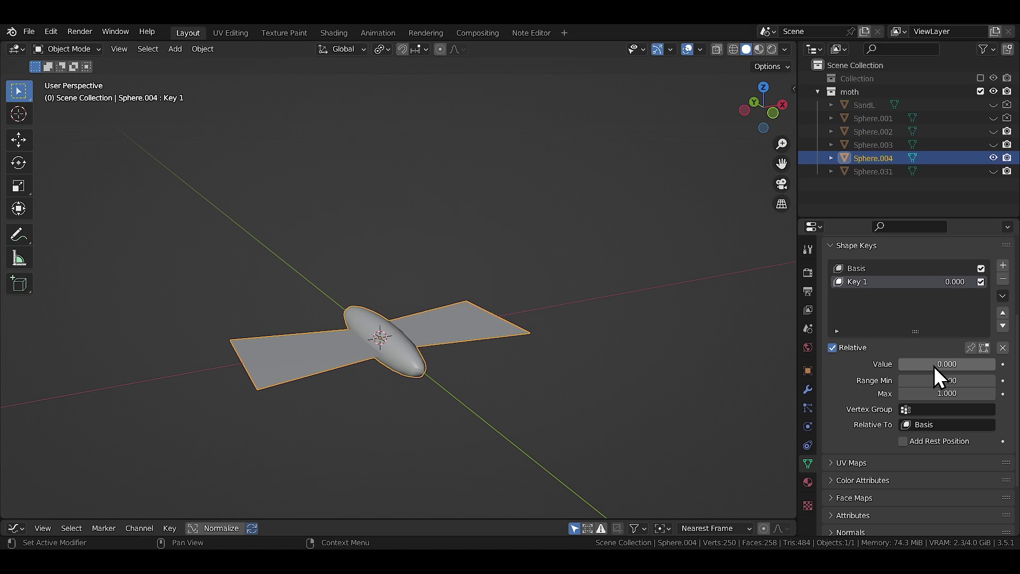
key(i)
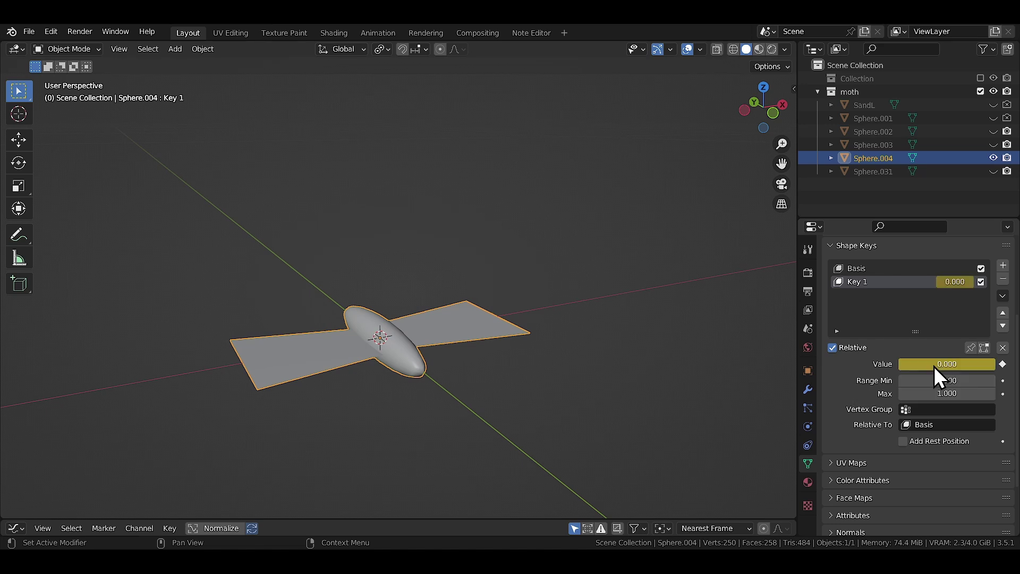
drag(493, 519, 503, 365)
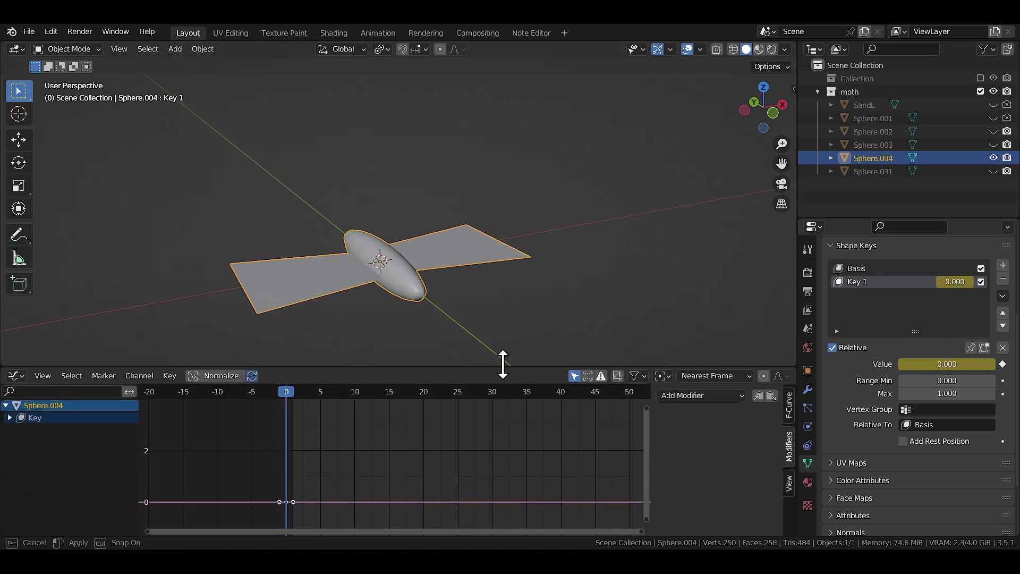
Step: Add a Noise modifier to the Key 1 curve with scale 0.21 and strength 8.7, and play the flapping
click(697, 396)
click(694, 468)
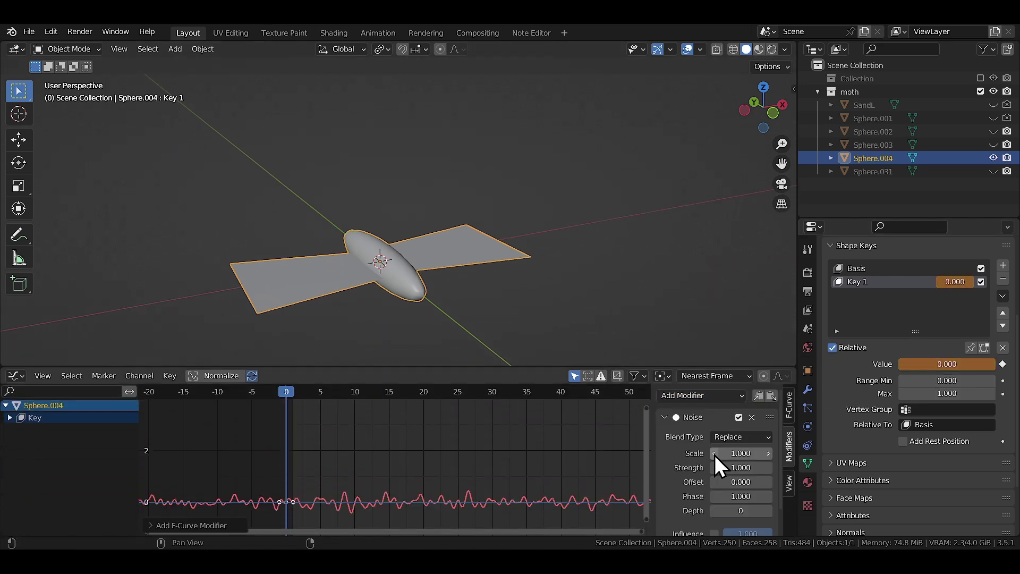
mouse_move(715, 455)
mouse_down()
mouse_move(739, 455)
mouse_move(717, 453)
mouse_up()
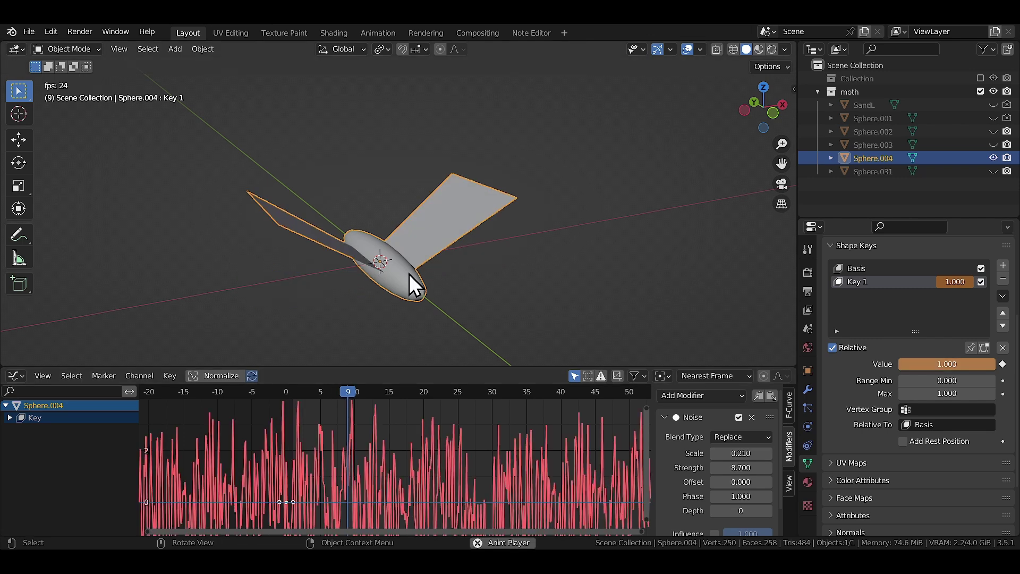
middle_drag(425, 307, 381, 320)
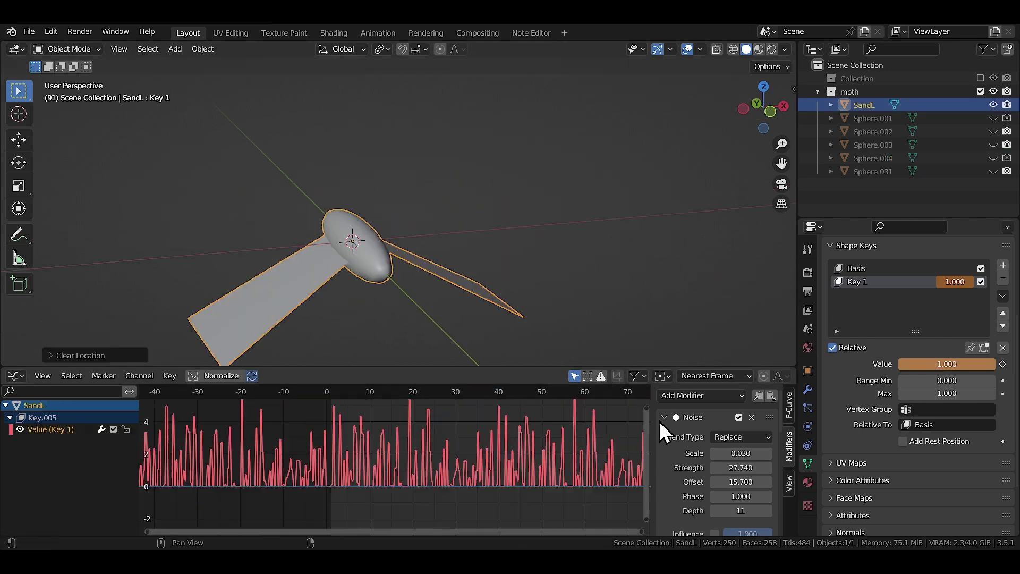
Step: Collapse SandL's Noise, Stepped and Limits modifiers, play its flapping, and examine the resulting Key 1 curve
click(664, 417)
click(664, 435)
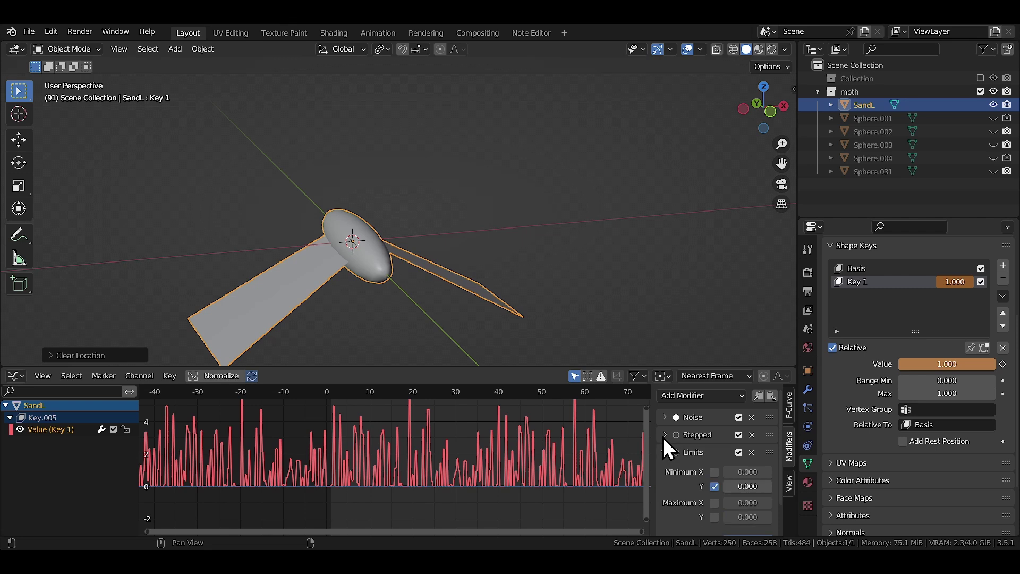
click(664, 452)
key(space)
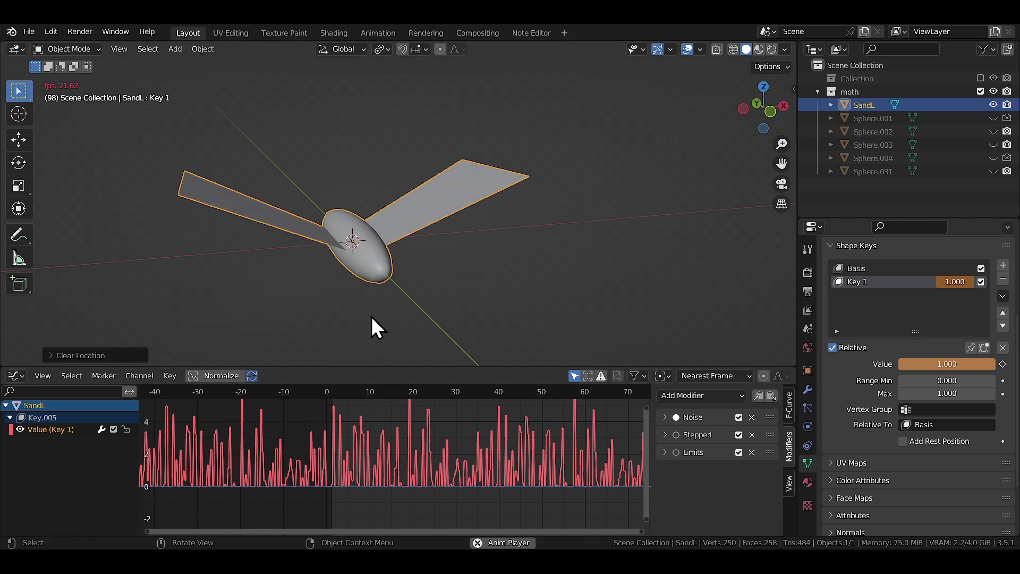
middle_drag(383, 313, 367, 316)
scroll(371, 467, up, 14)
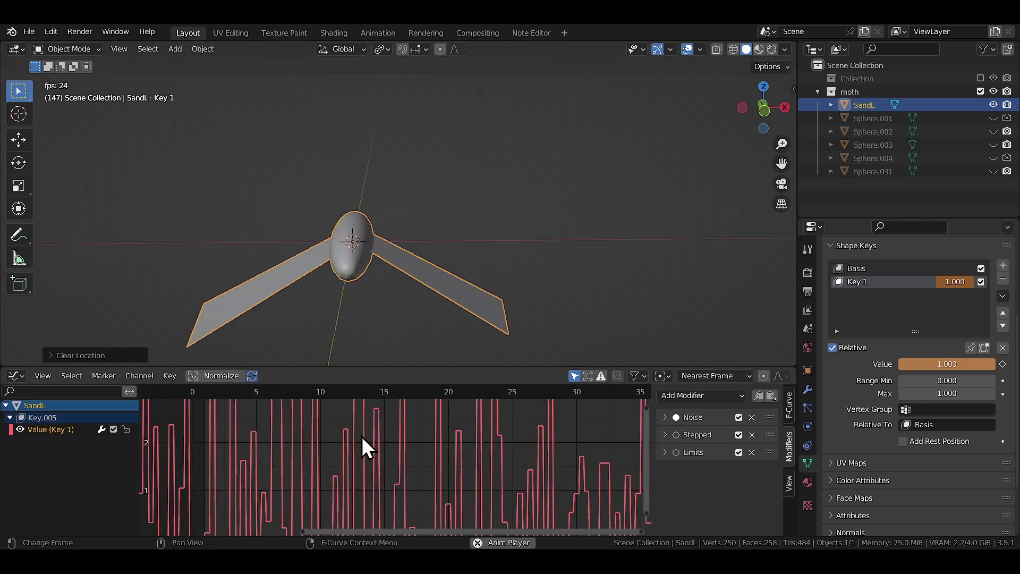
middle_drag(362, 436, 362, 495)
scroll(372, 499, down, 6)
scroll(364, 433, up, 7)
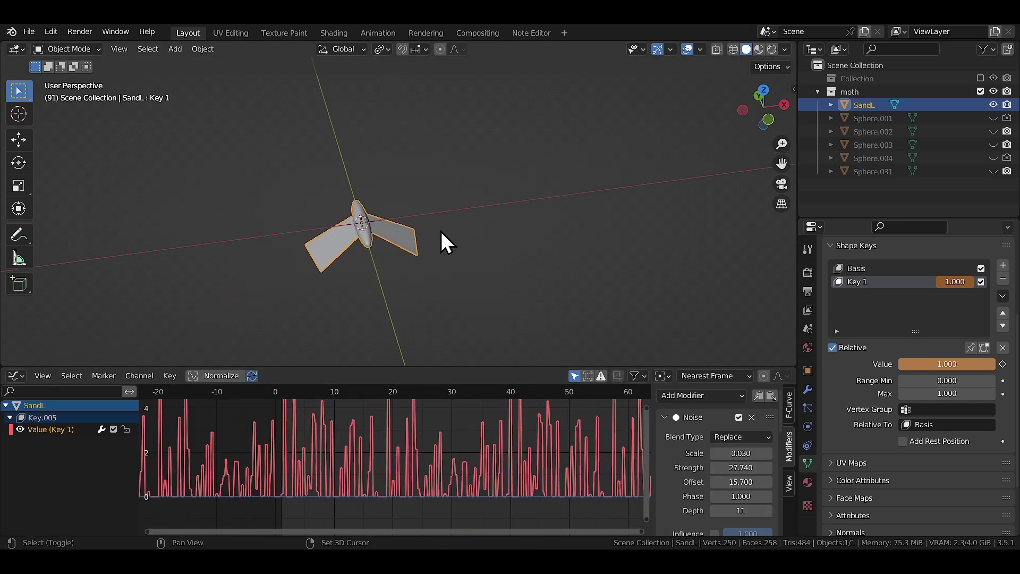
Step: Duplicate the moth SandL along the X axis and set the copy's Noise offset to 29.8
key(shift+d)
key(x)
click(606, 243)
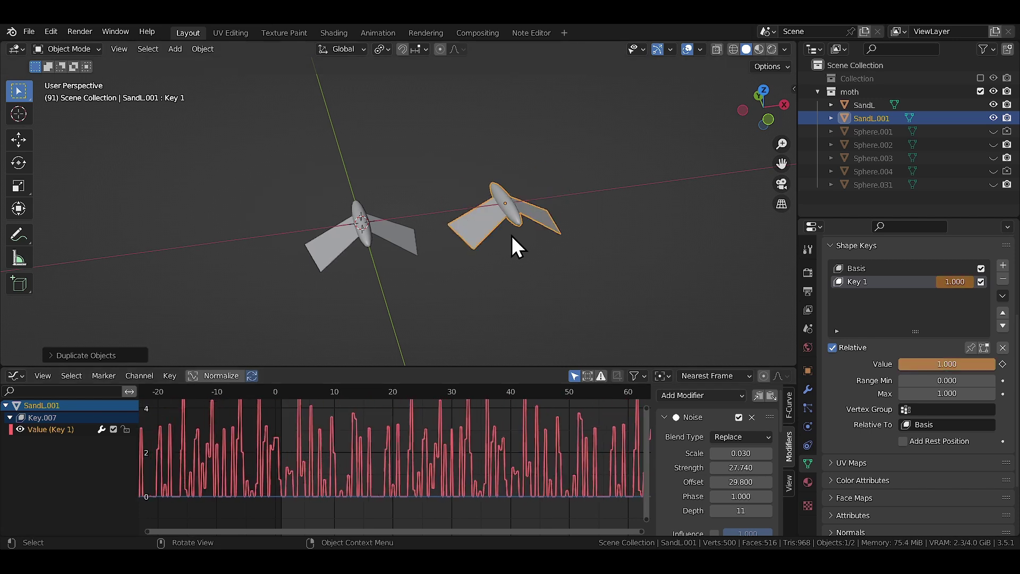
Step: Make two more moth copies along the X axis, shift the Noise offset for variation, and play the animation
key(shift+d)
key(x)
click(646, 228)
drag(740, 482, 786, 482)
key(shift+d)
key(x)
click(184, 141)
key(space)
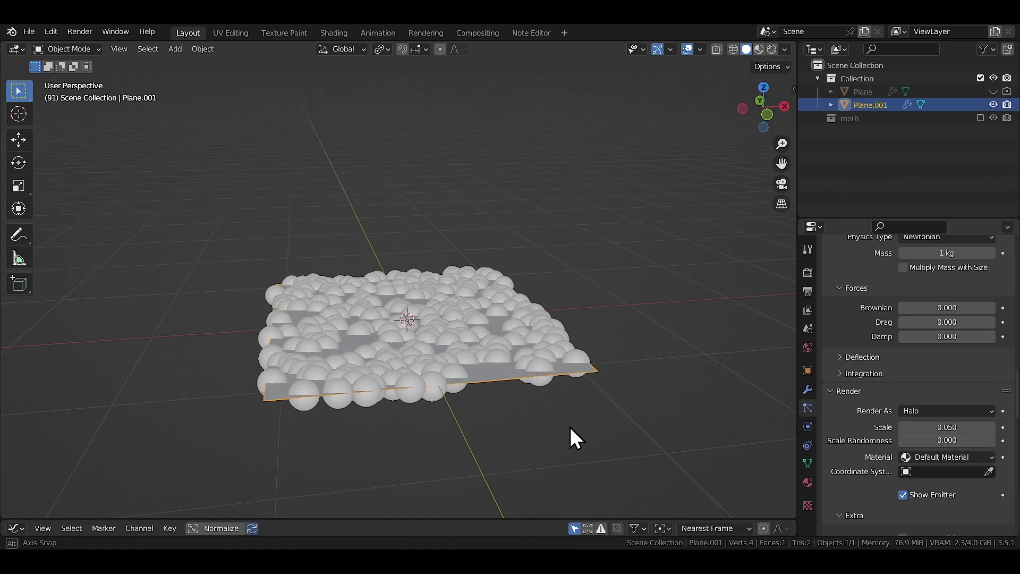
Step: Render Plane.001's particles as a collection, using moth as the instance collection
click(923, 412)
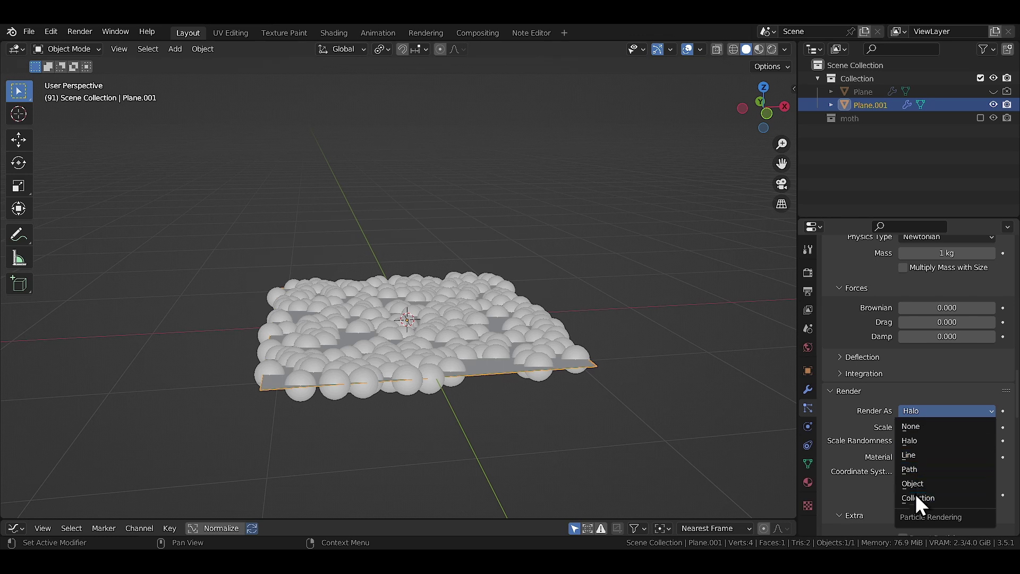
click(916, 495)
scroll(893, 435, down, 4)
click(936, 422)
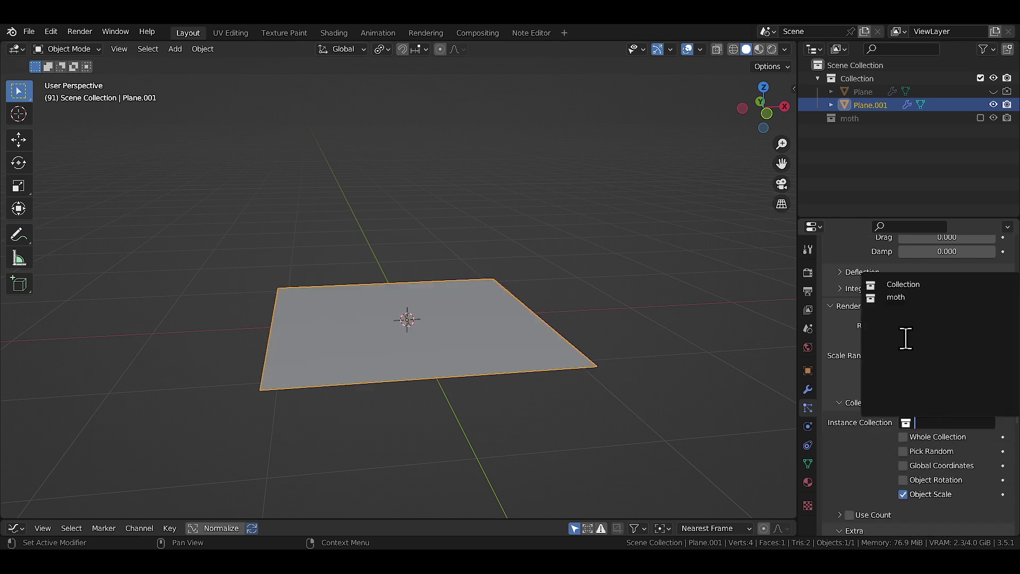
click(905, 298)
Step: Set the particle physics type to Boids and replace the default boid brain rules with a Flock rule
scroll(862, 375, up, 6)
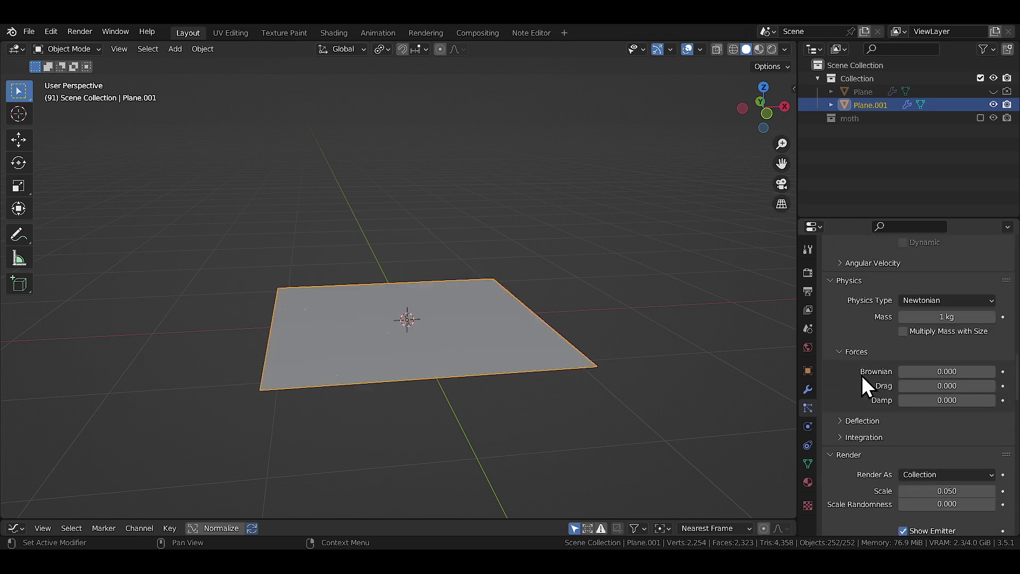
click(913, 429)
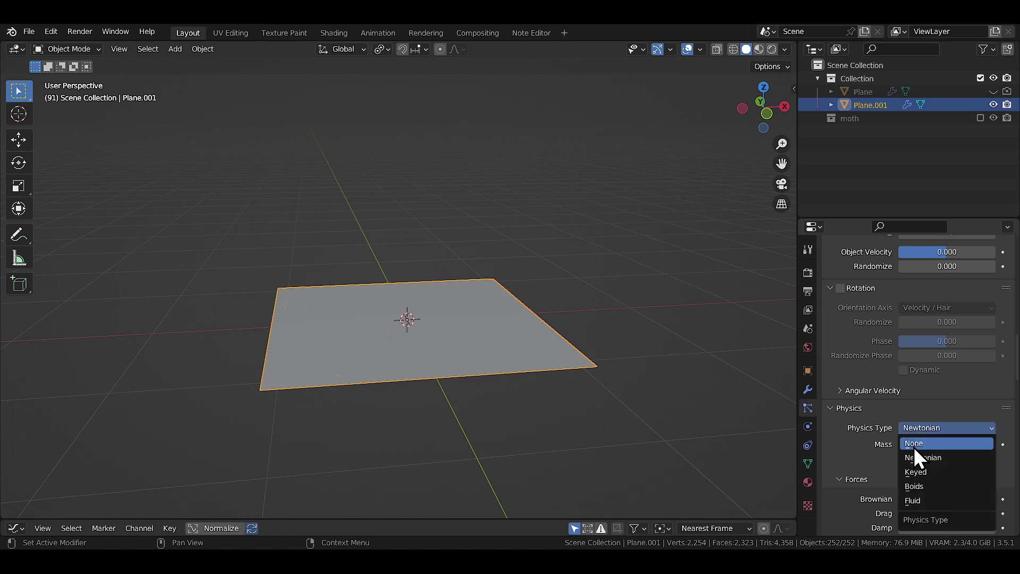
click(912, 488)
scroll(868, 444, down, 15)
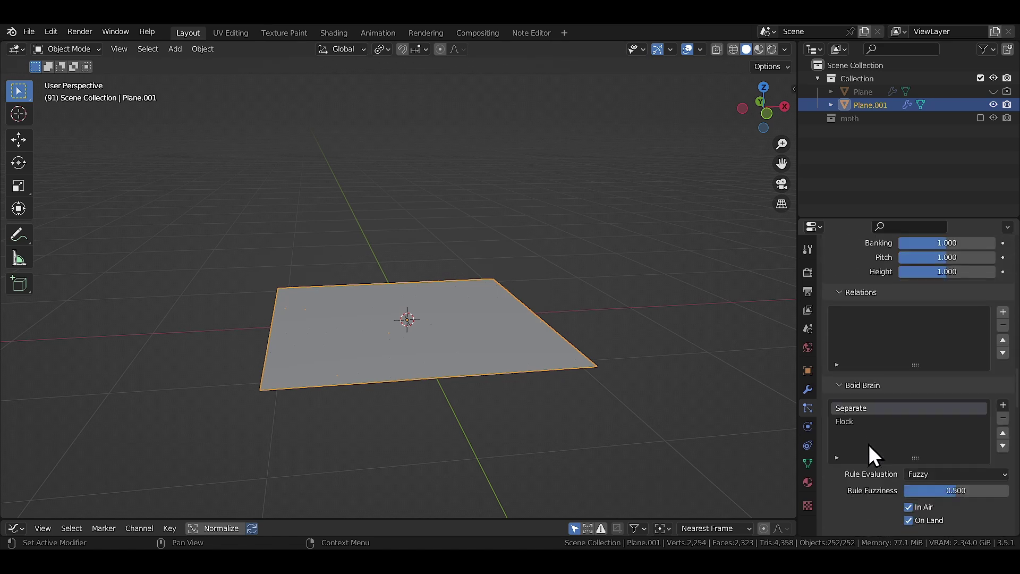
click(1003, 362)
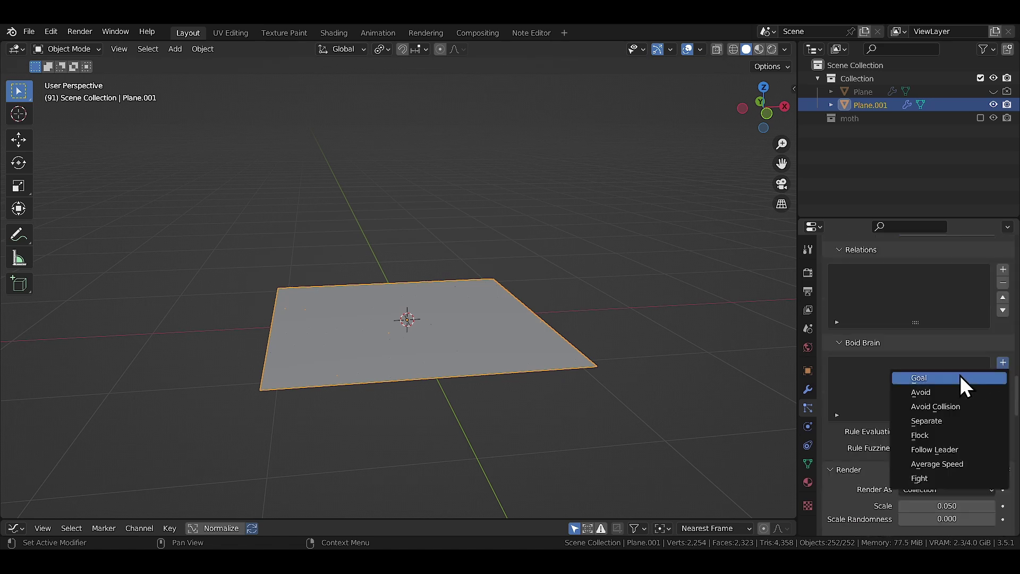
click(938, 435)
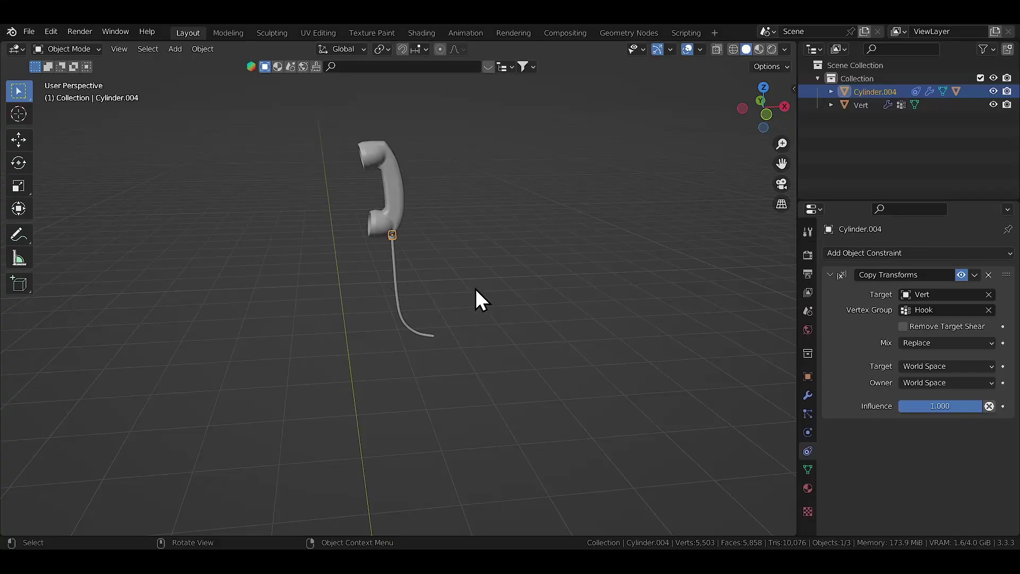
Step: Try applying the phone handset's location, play the cord simulation, and undo the applied transform
scroll(491, 299, up, 4)
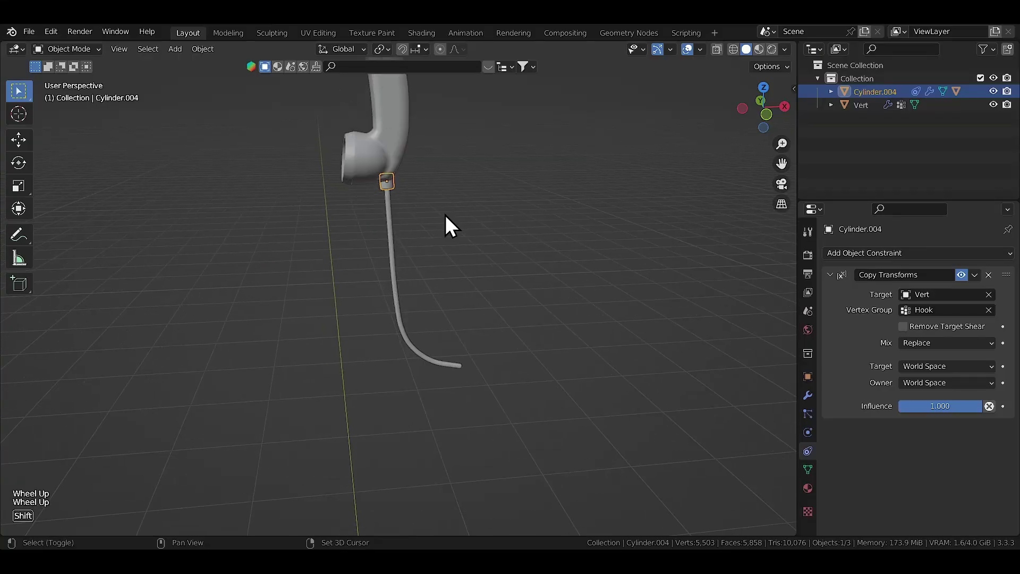
shift+middle_drag(445, 215, 455, 237)
shift+click(414, 194)
key(ctrl+a)
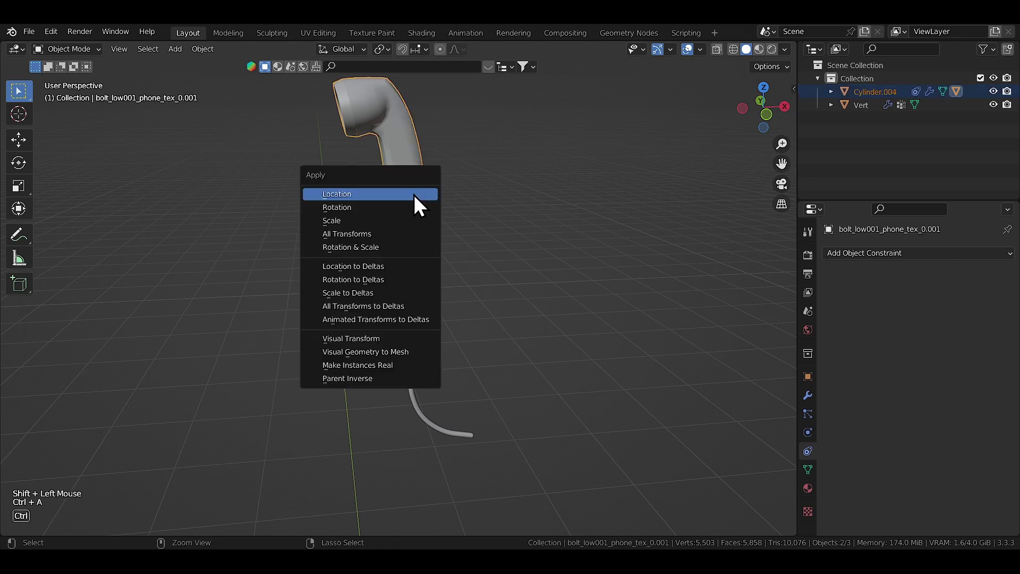
click(413, 194)
scroll(459, 243, down, 2)
key(shift+space)
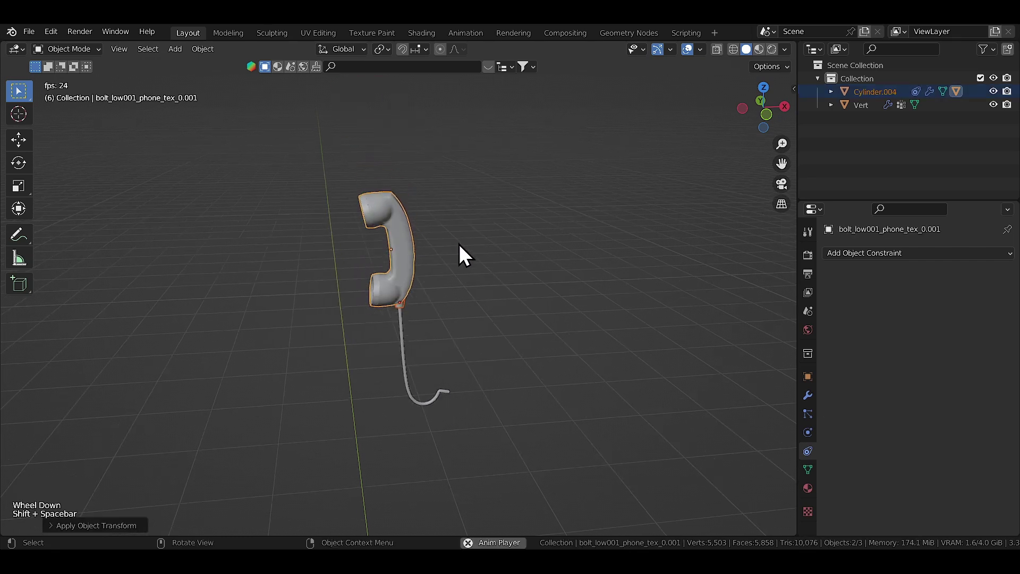
shift+middle_drag(458, 261, 468, 265)
key(ctrl+z)
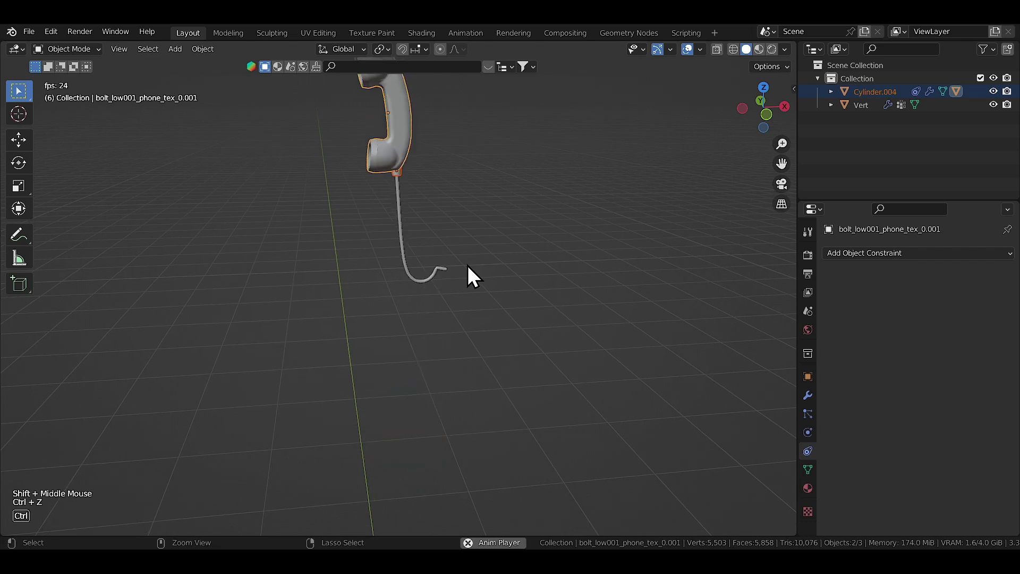
key(Escape)
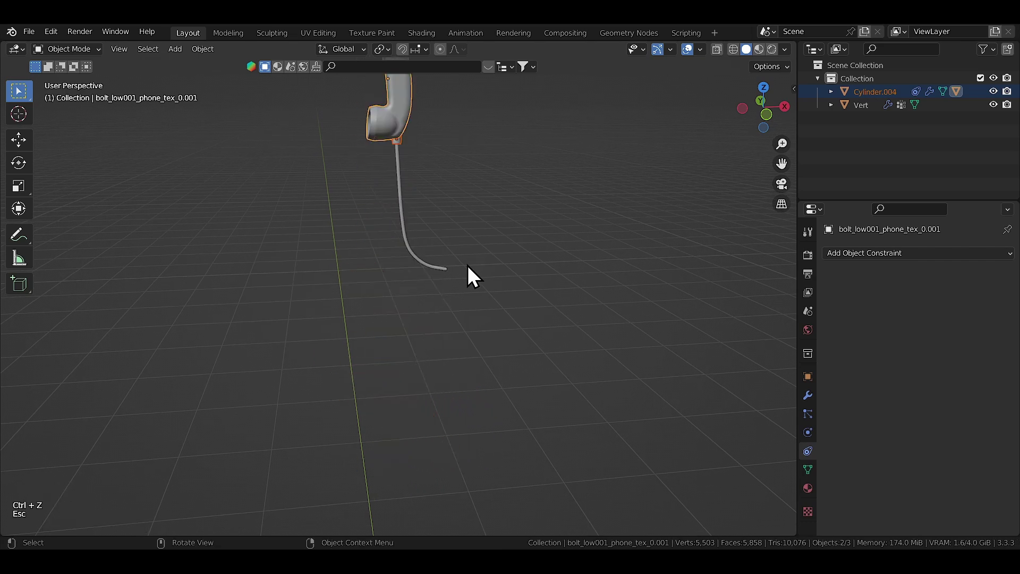
Step: Play the cord simulation to watch the handset drop and hang, and toggle the viewport overlays
scroll(469, 274, down, 3)
shift+middle_drag(466, 335, 446, 288)
scroll(446, 288, up, 2)
key(shift+space)
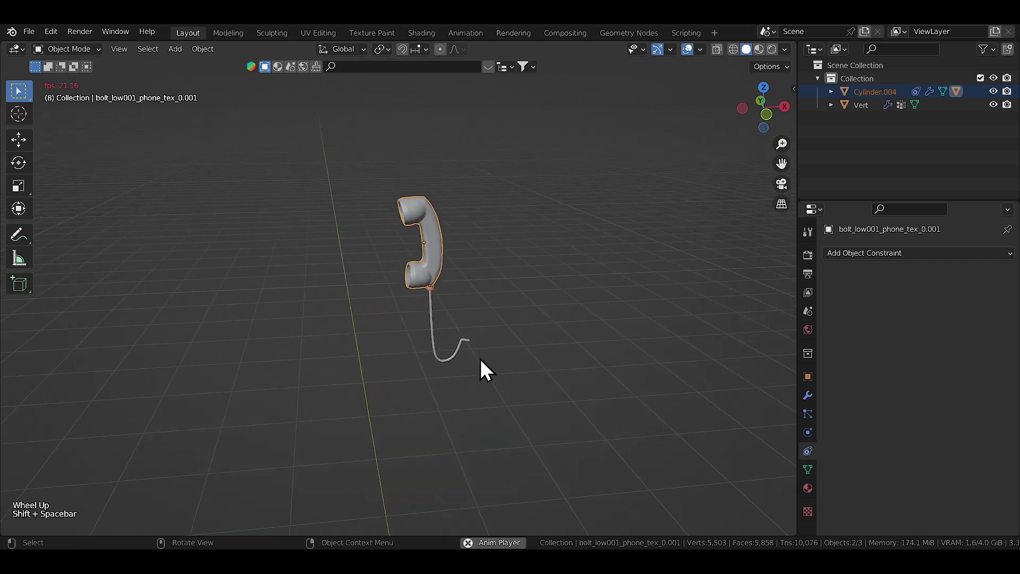
shift+middle_drag(535, 428, 502, 340)
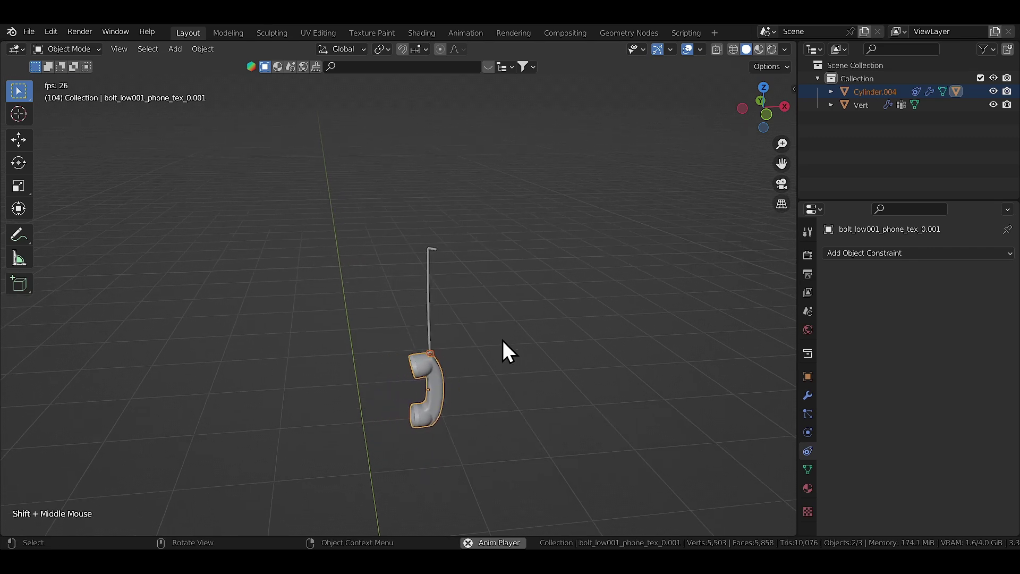
click(687, 50)
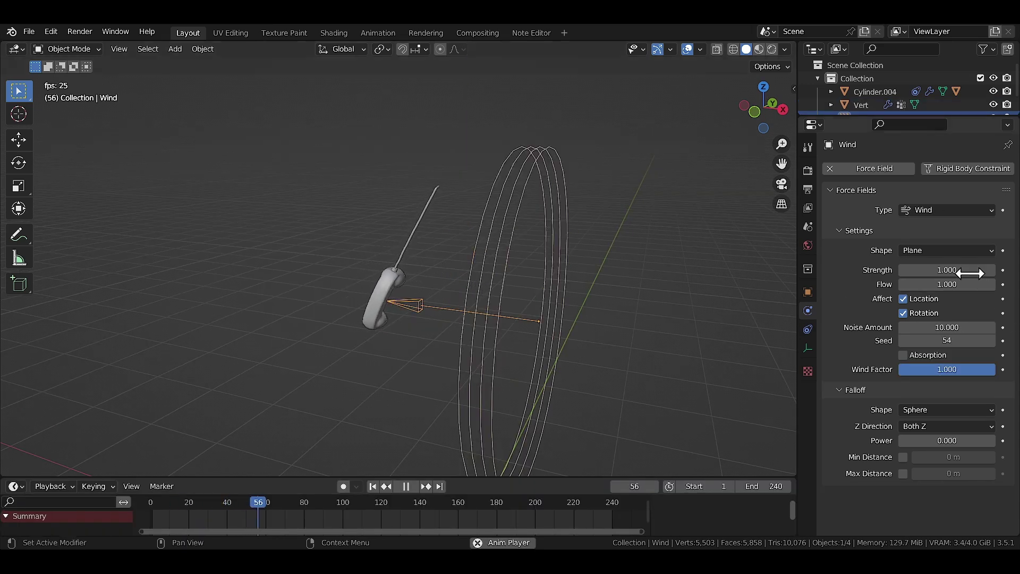
Step: Stop the playback and open the Wind force field's strength for editing
key(Escape)
double_click(965, 271)
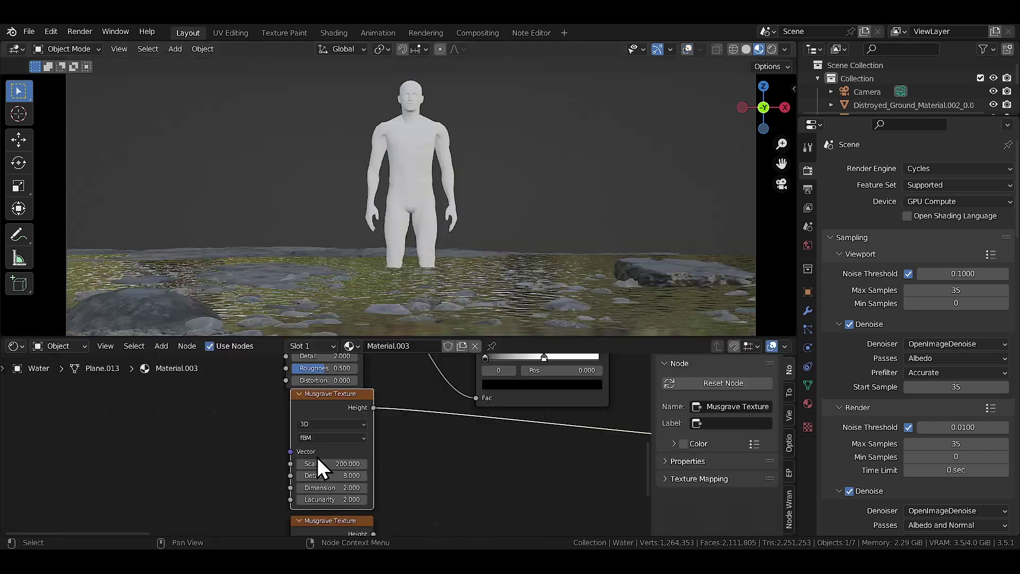
Step: Switch the water material's Musgrave Texture to 4D and vary its W value to -0.110
scroll(317, 457, up, 3)
click(317, 411)
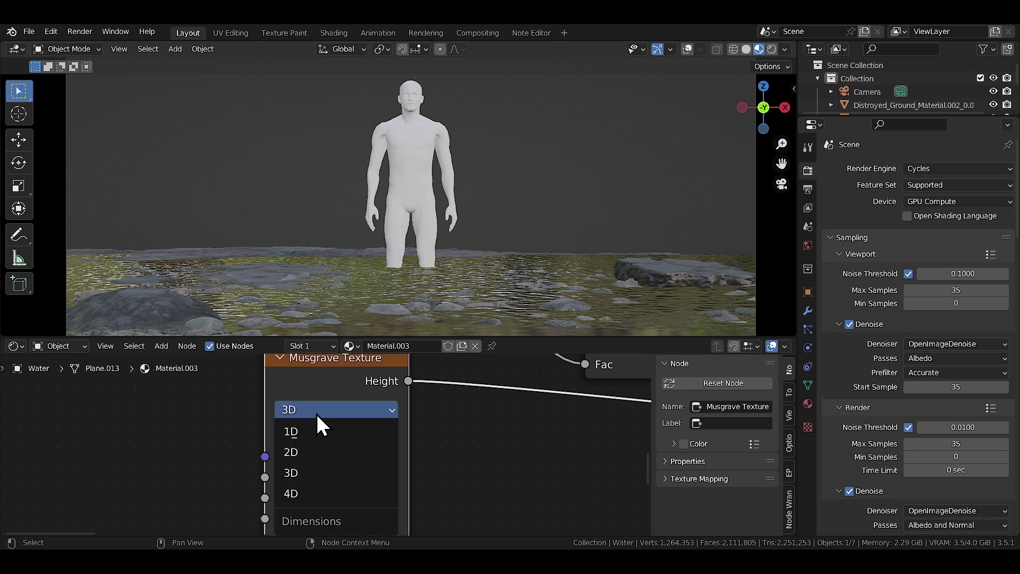
click(313, 496)
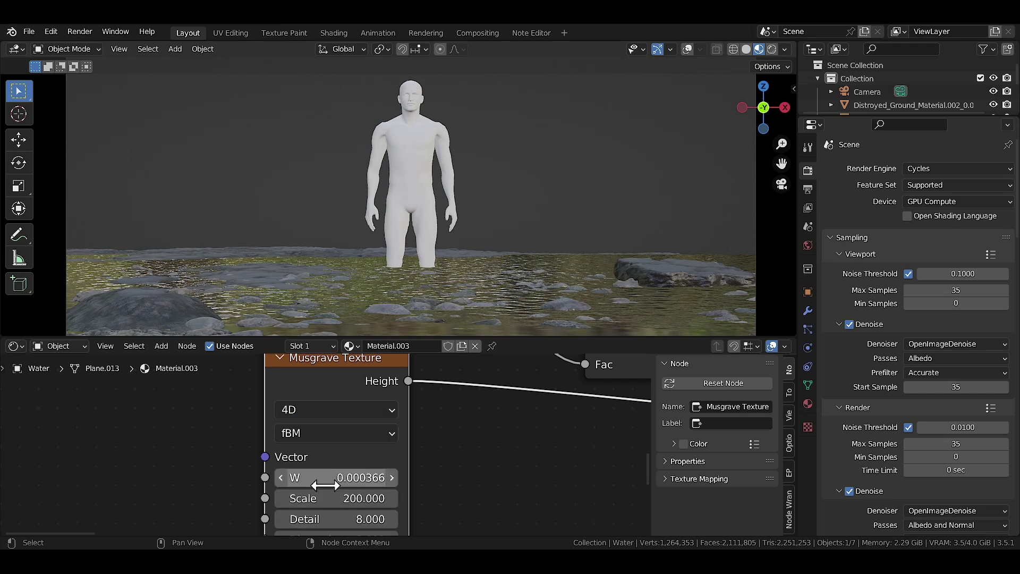
mouse_move(326, 480)
mouse_down()
mouse_move(404, 479)
mouse_move(336, 477)
mouse_up()
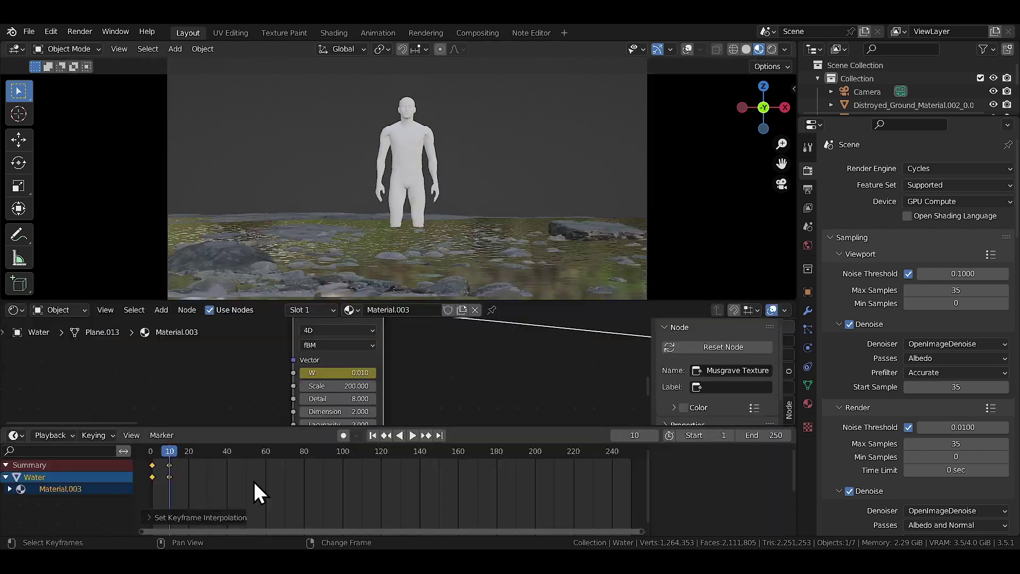
Step: Apply linear extrapolation to the Musgrave W keyframes and play the water animation
key(shift+e)
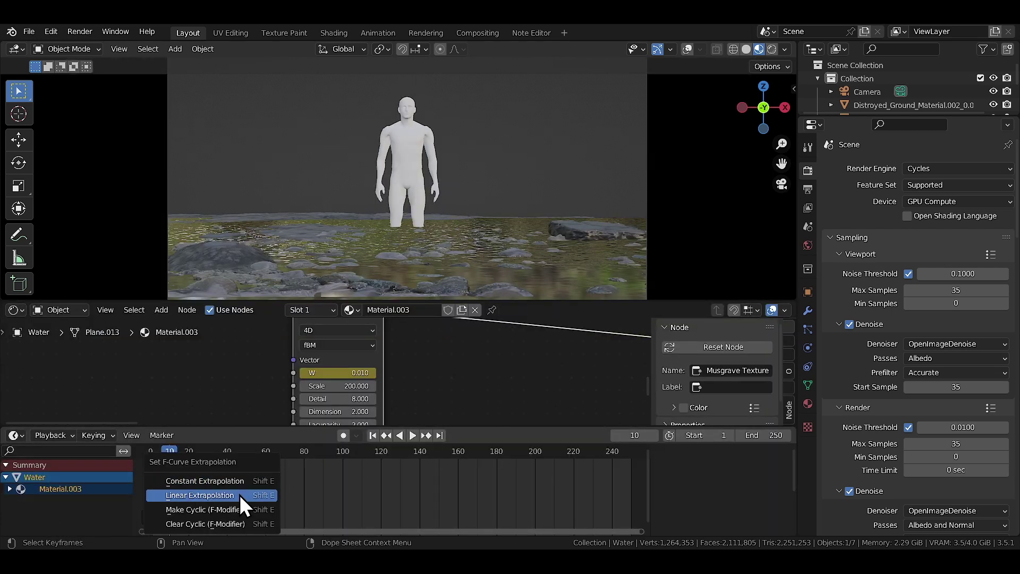
click(240, 495)
click(152, 452)
key(space)
scroll(398, 250, up, 7)
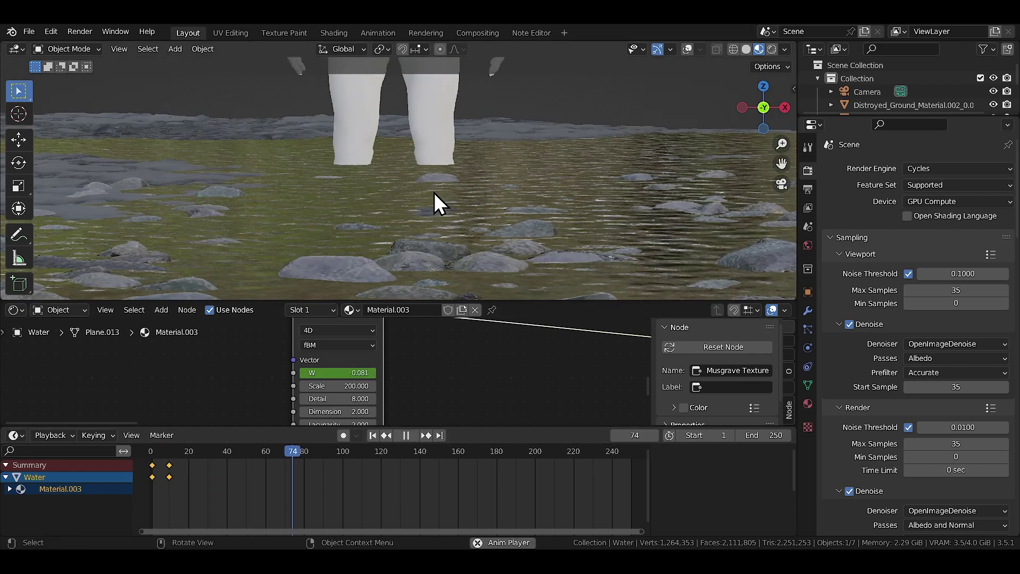
Step: Slow the water's movement by shifting the second W keyframe to about frame 54
click(170, 477)
key(g)
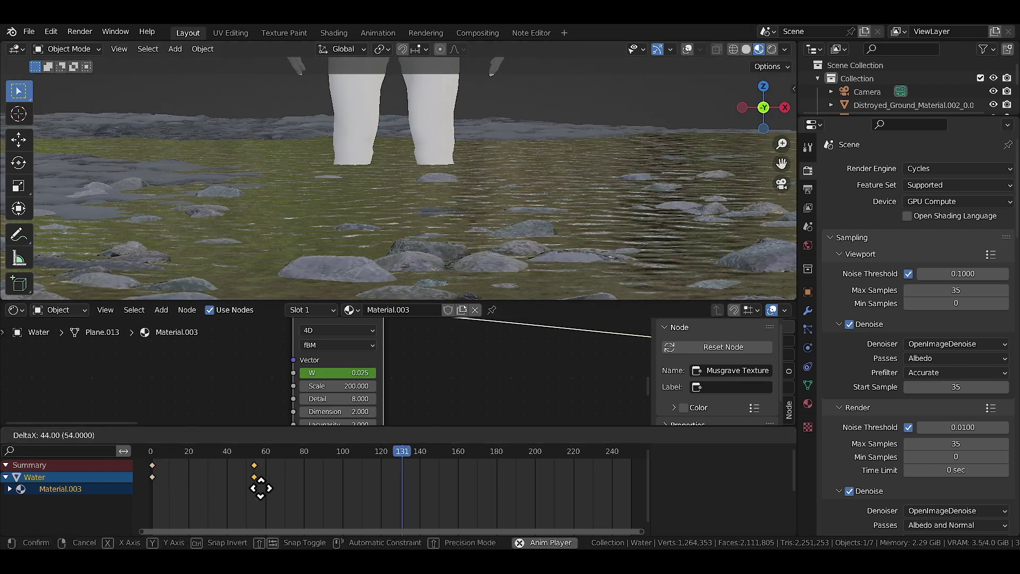
click(262, 489)
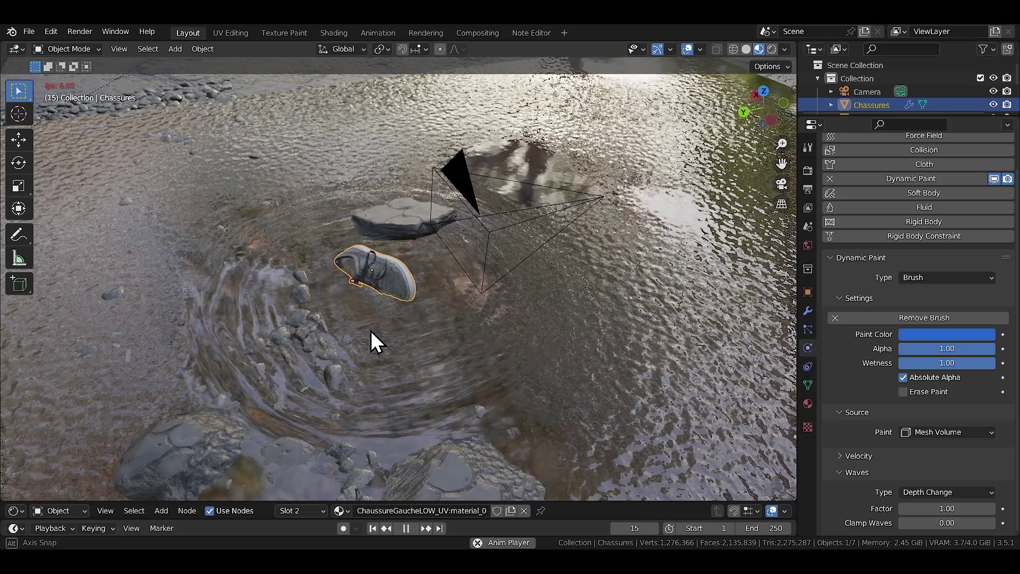
Step: View the ripples around the shoe and open the water's Dynamic Paint canvas Frame Start for editing
middle_drag(371, 332, 529, 305)
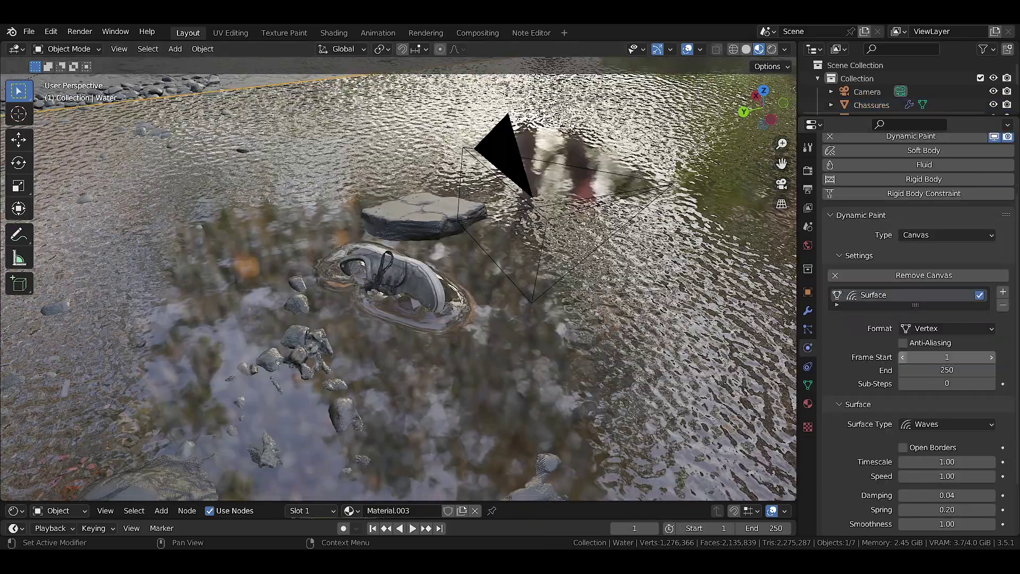
click(948, 358)
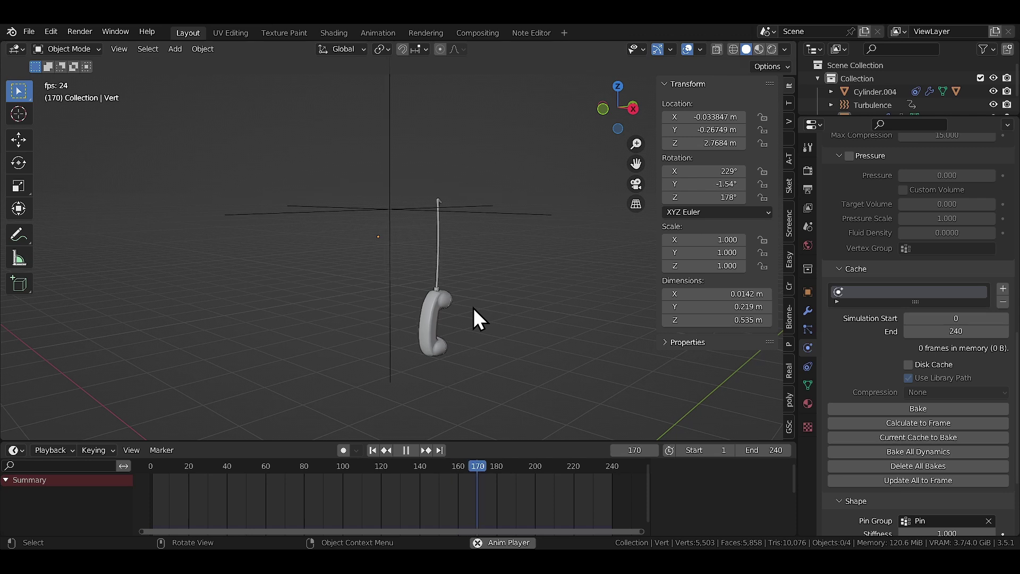
Step: Bake the phone cord's cloth simulation from frame -240 to 240 and play it back
key(Escape)
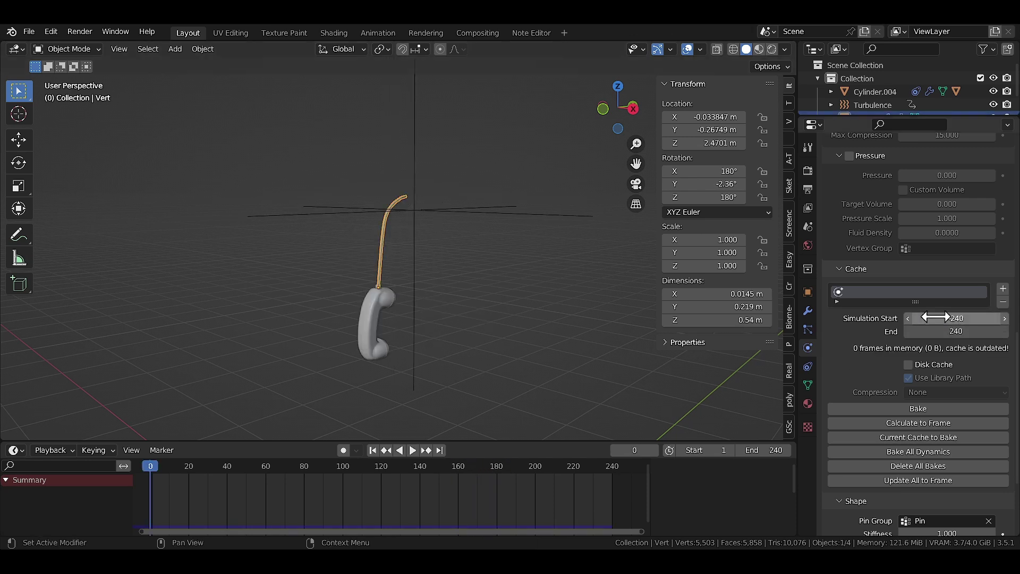
click(907, 408)
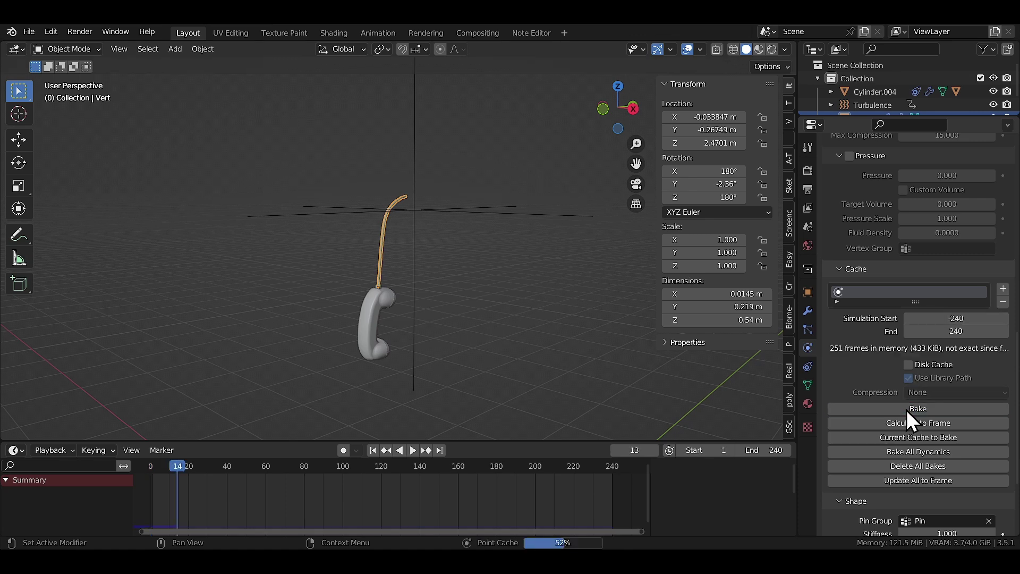
key(space)
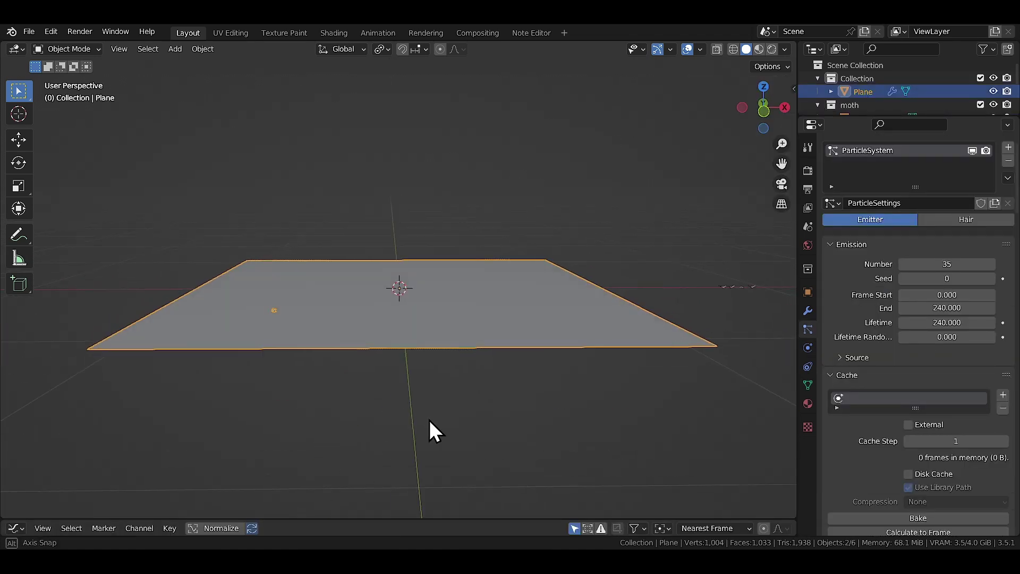
key(space)
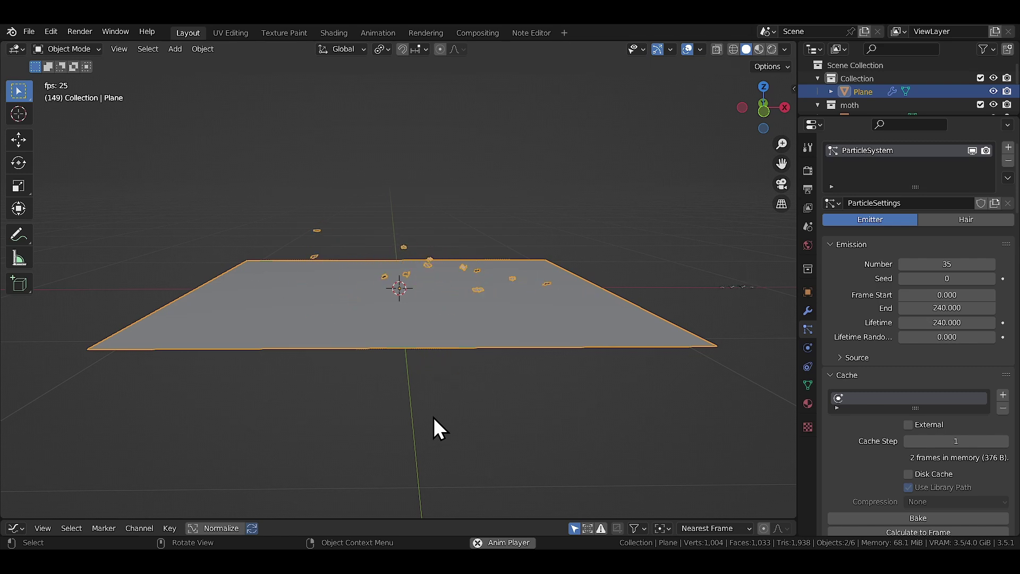
Step: Set the moth particle system's emission Frame Start to -240 and play the particles
key(Escape)
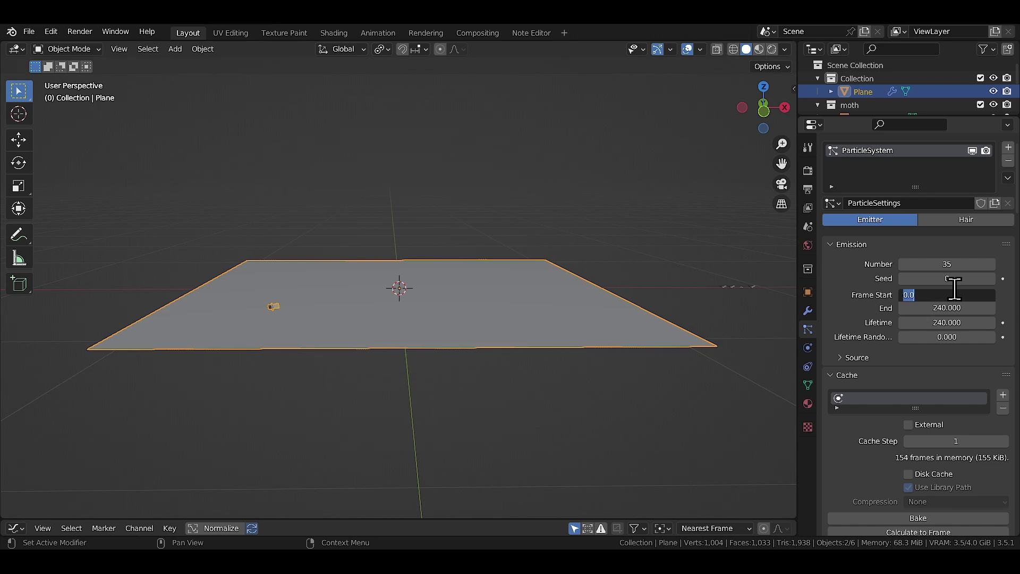
click(954, 288)
text(-240)
key(Return)
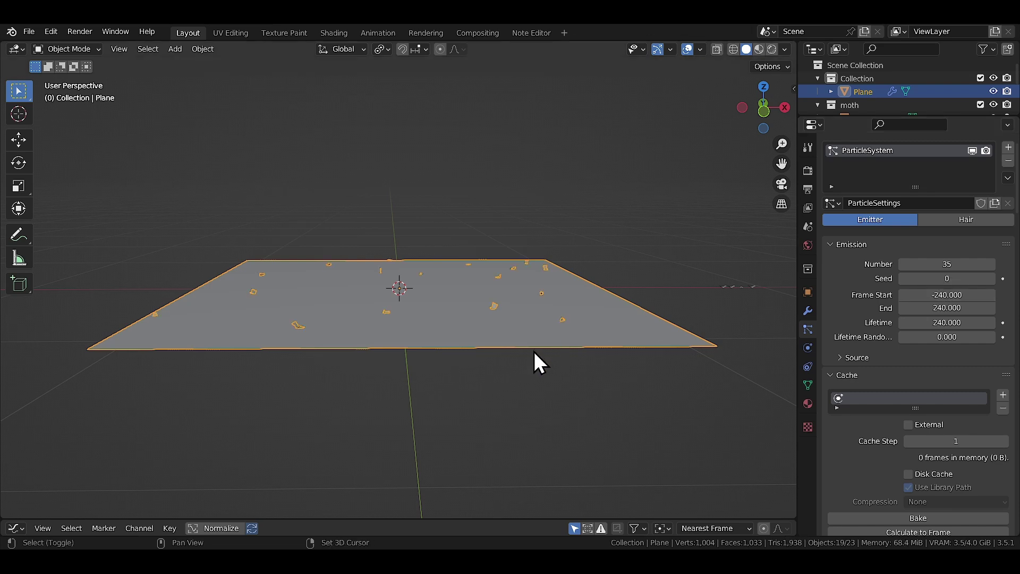
key(space)
middle_drag(435, 397, 430, 384)
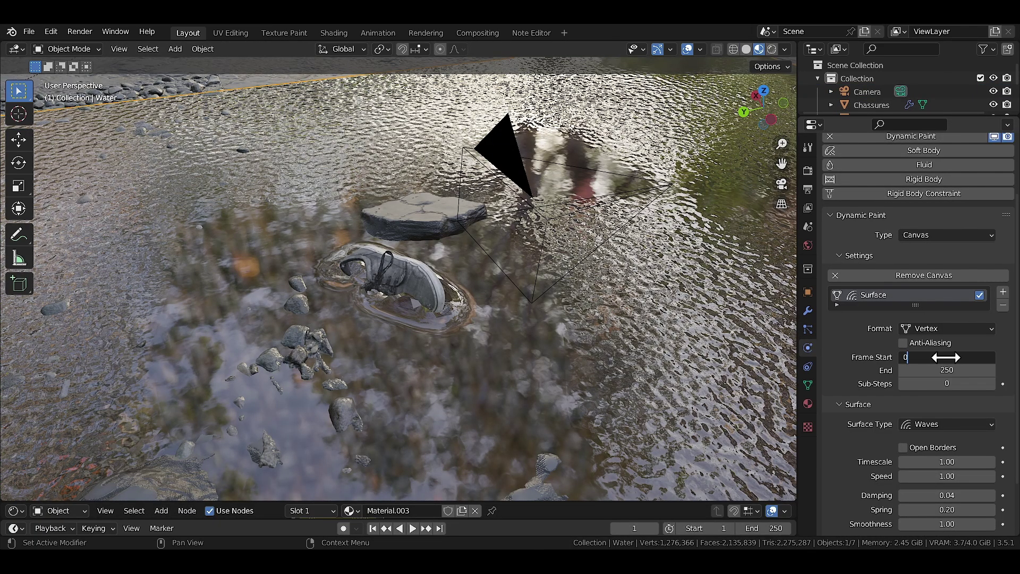
Step: Try a Frame Start of 0 on the water's canvas surface, and start the timeline at frame 100
key(Return)
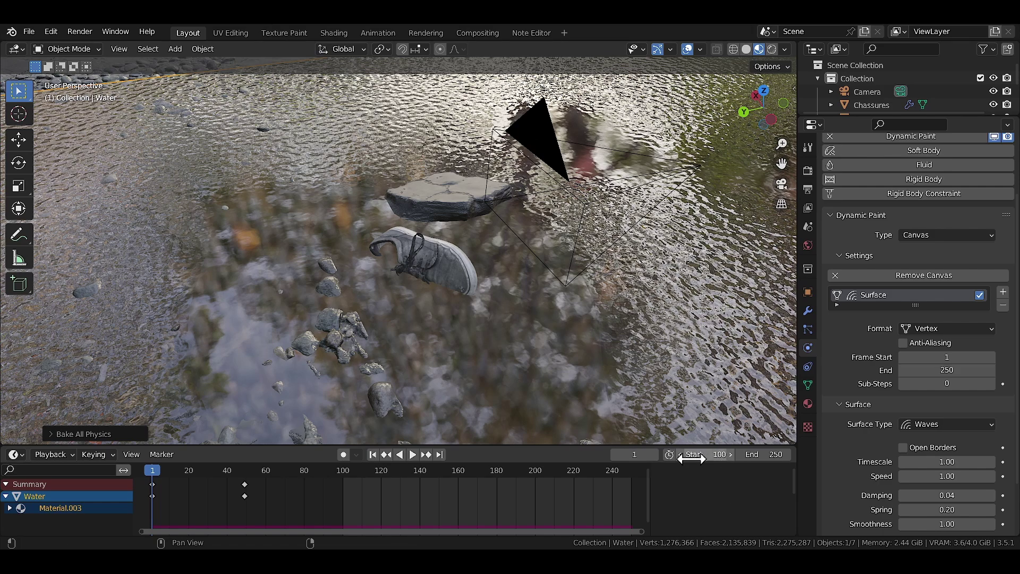
key(shift+Left)
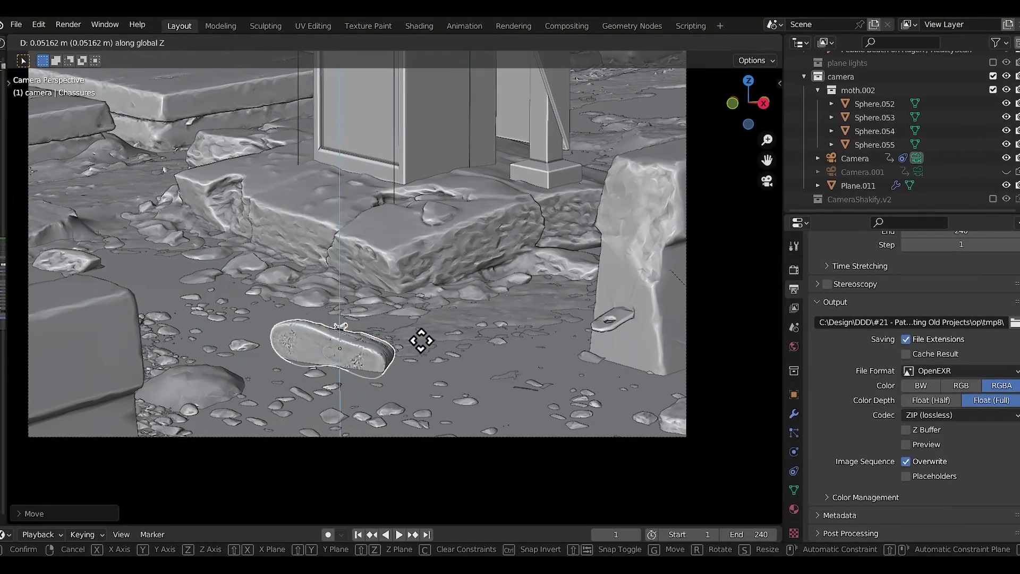
Step: Move the shoe about 0.05 m along Z, rotate it beside the concrete base, and deselect it
click(597, 299)
key(g)
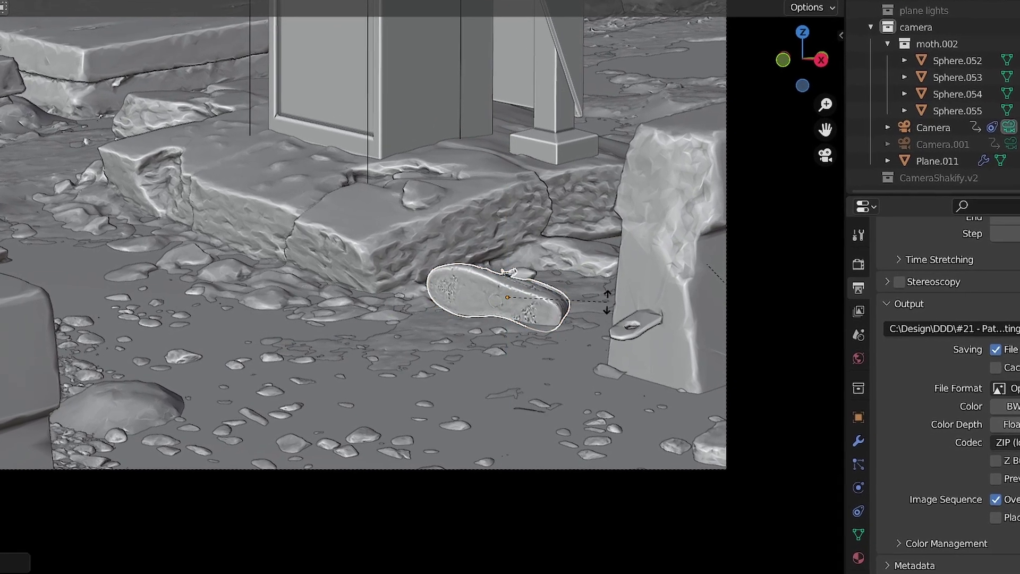
click(607, 304)
key(alt+a)
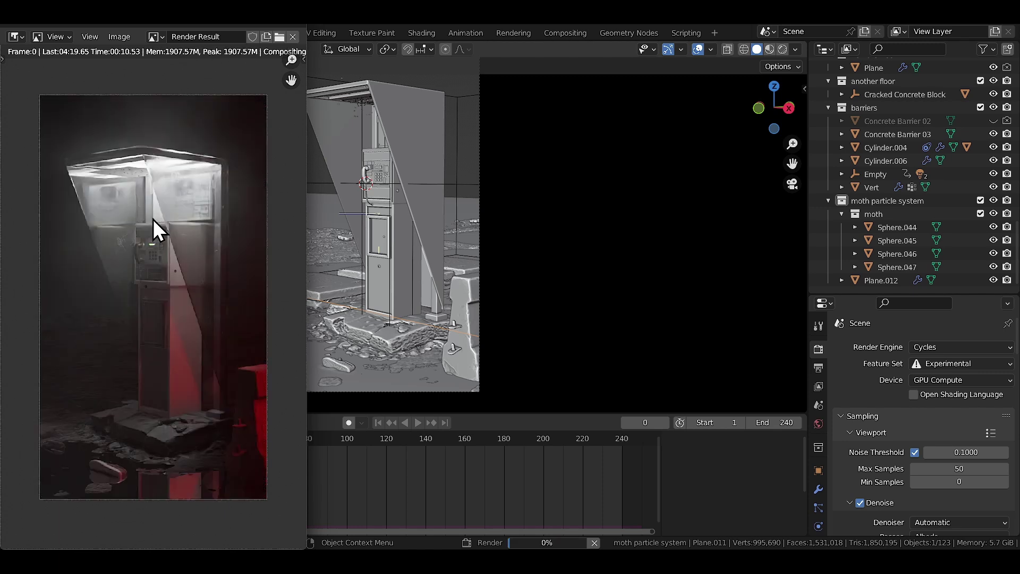
Step: Inspect the rendered phone booth frame up close and run a viewport render animation of the camera view
scroll(159, 227, up, 8)
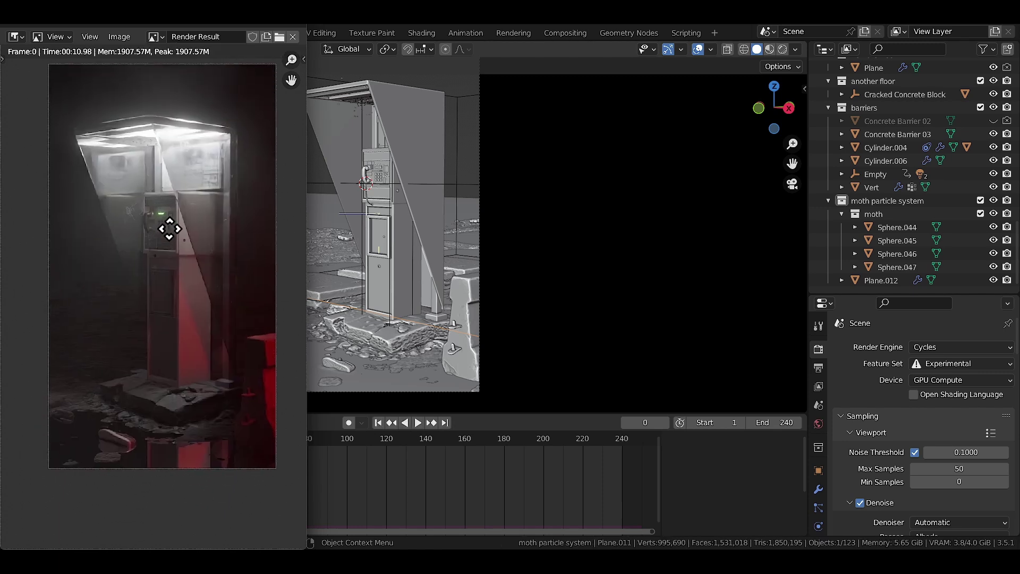
scroll(129, 242, down, 4)
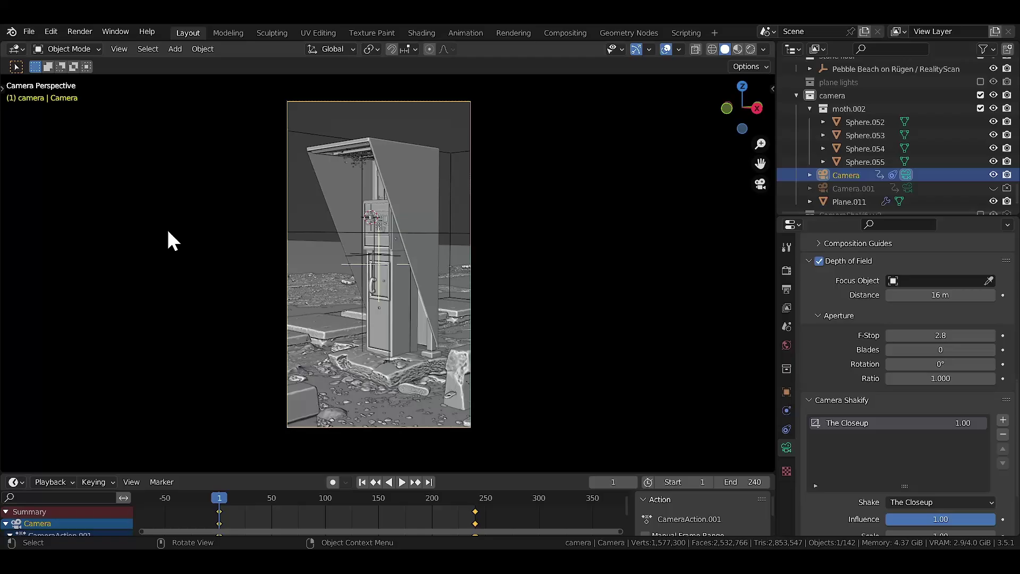
click(119, 49)
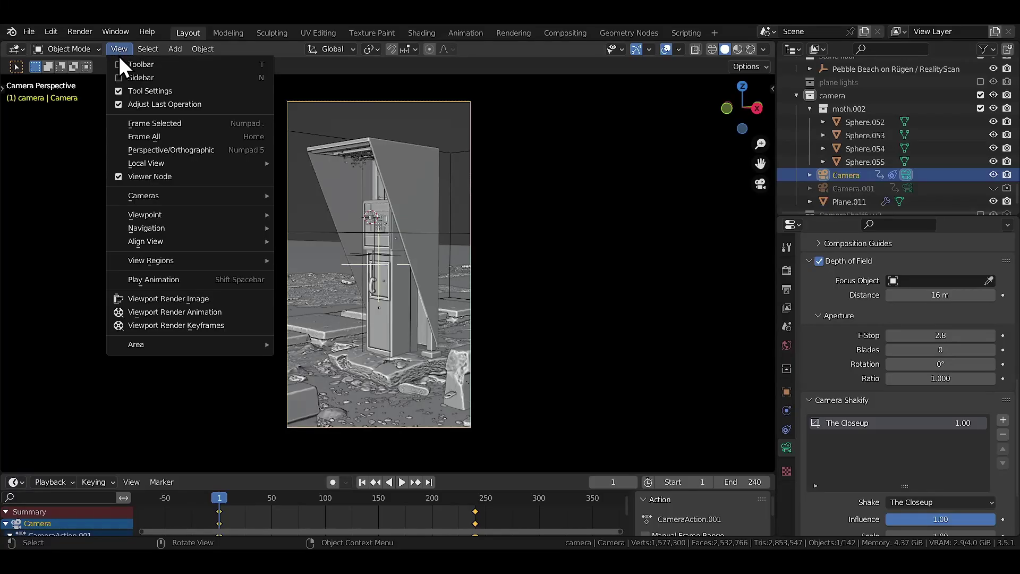
click(176, 313)
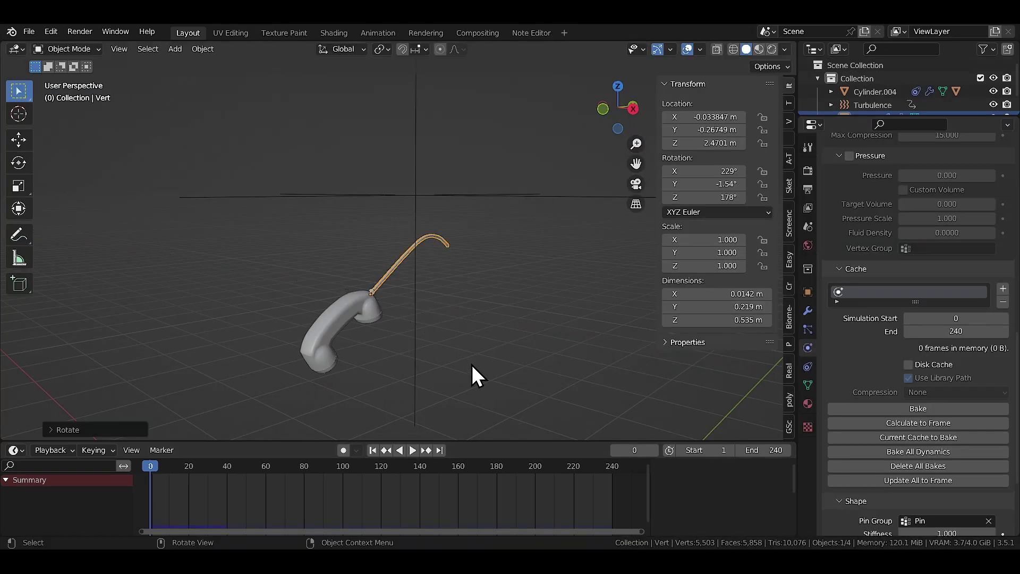
Step: Move the phone cord along Z to 2.7684 m and play the simulation
key(g)
key(z)
click(472, 300)
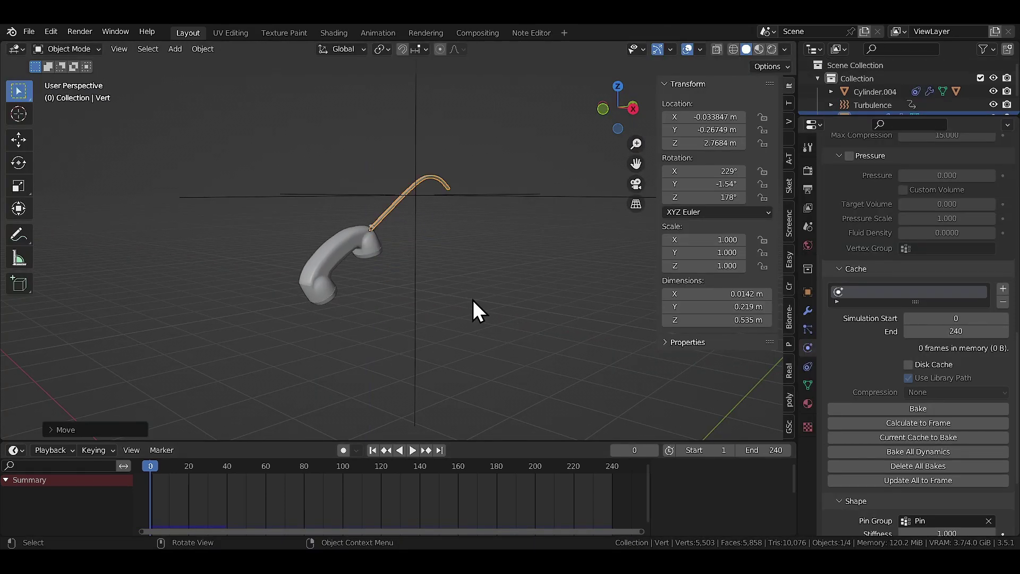
key(space)
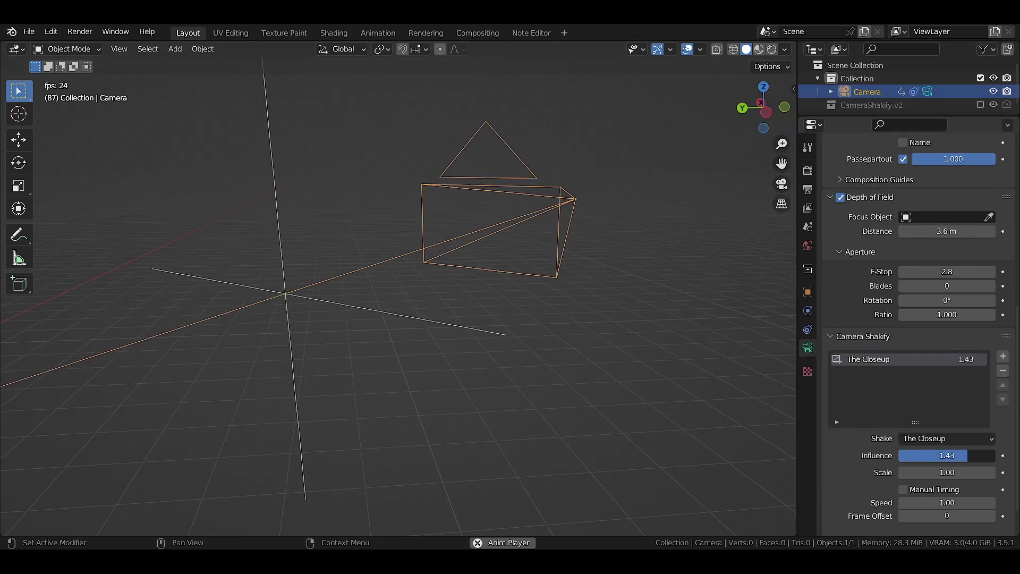
drag(967, 455, 979, 456)
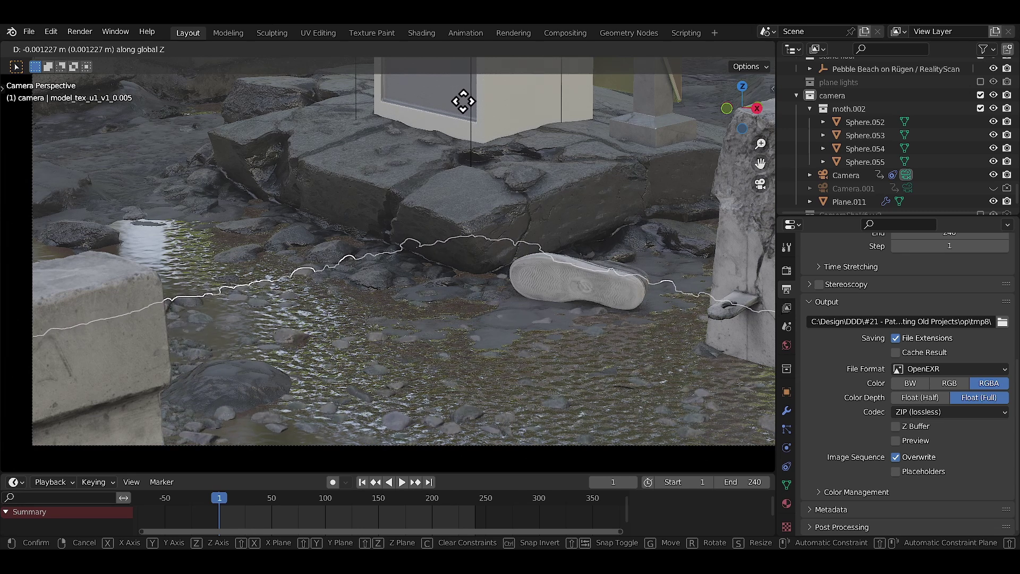
Step: Lower the rocky ground mesh about 0.001 m along Z, and start moving the water's second W keyframe
click(464, 103)
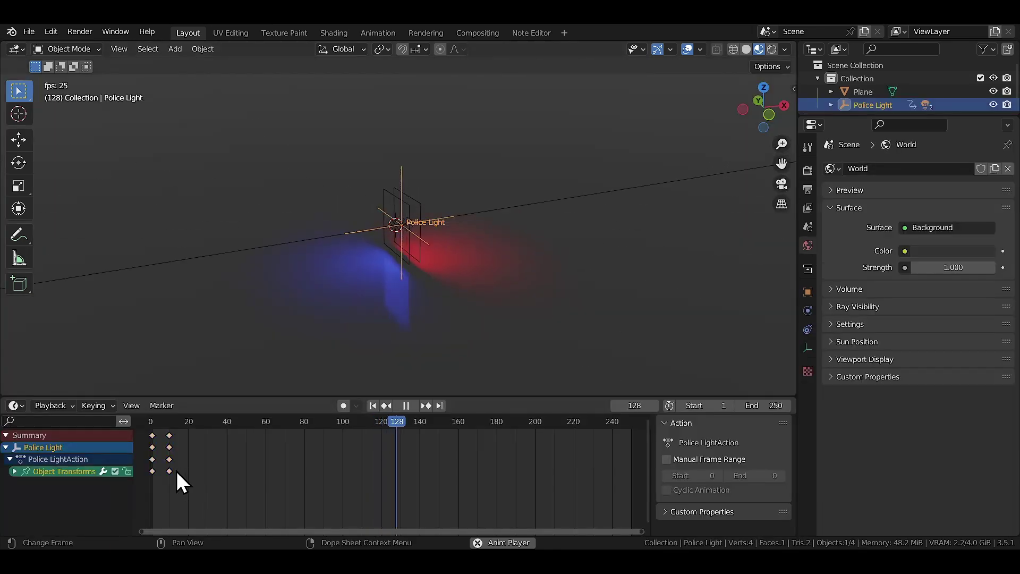
click(170, 472)
key(g)
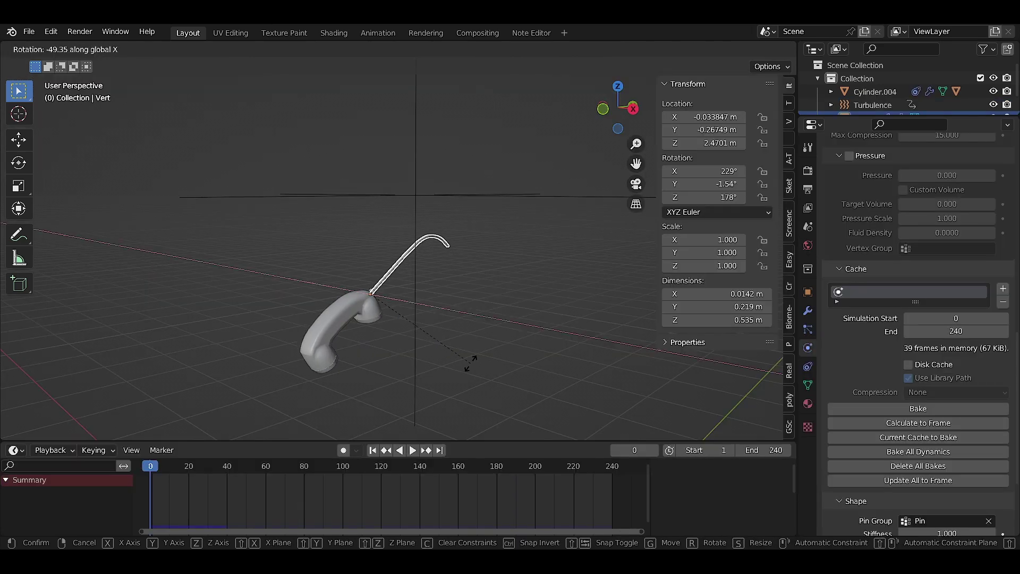
Step: Rotate the phone cord about -49° around X, raise it along Z to 2.7684 m, and play the cord simulation
click(470, 364)
key(g)
key(z)
click(473, 301)
scroll(473, 303, down, 2)
click(474, 308)
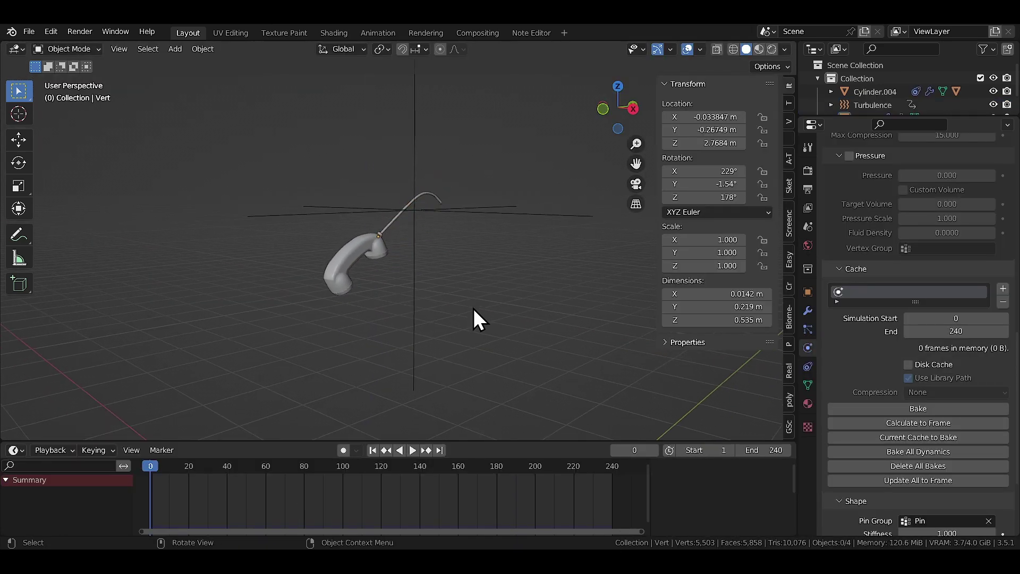
key(space)
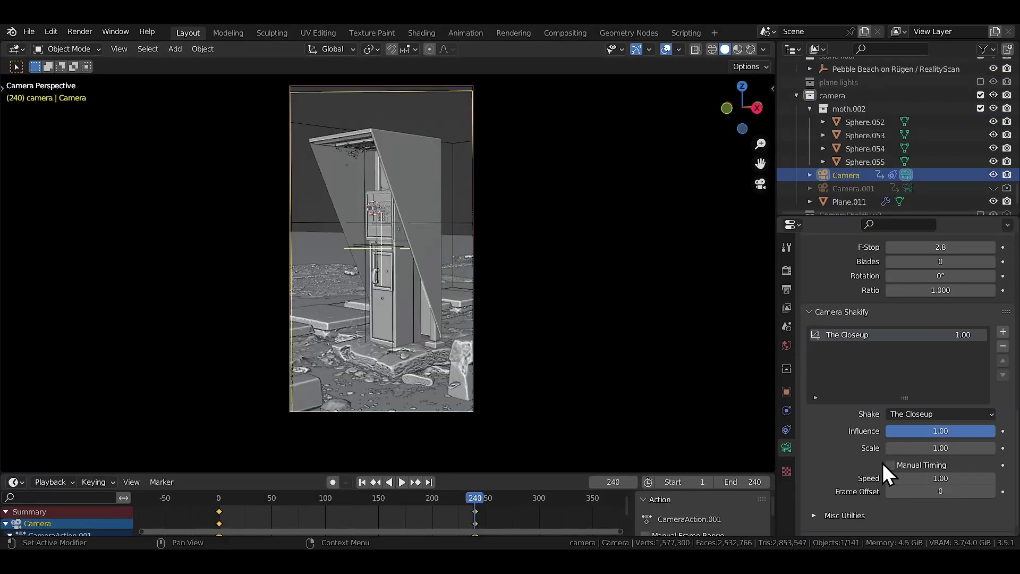
Step: Enable Manual Timing for The Closeup camera shake and adjust its Time at frame 240 to 423.1
click(891, 465)
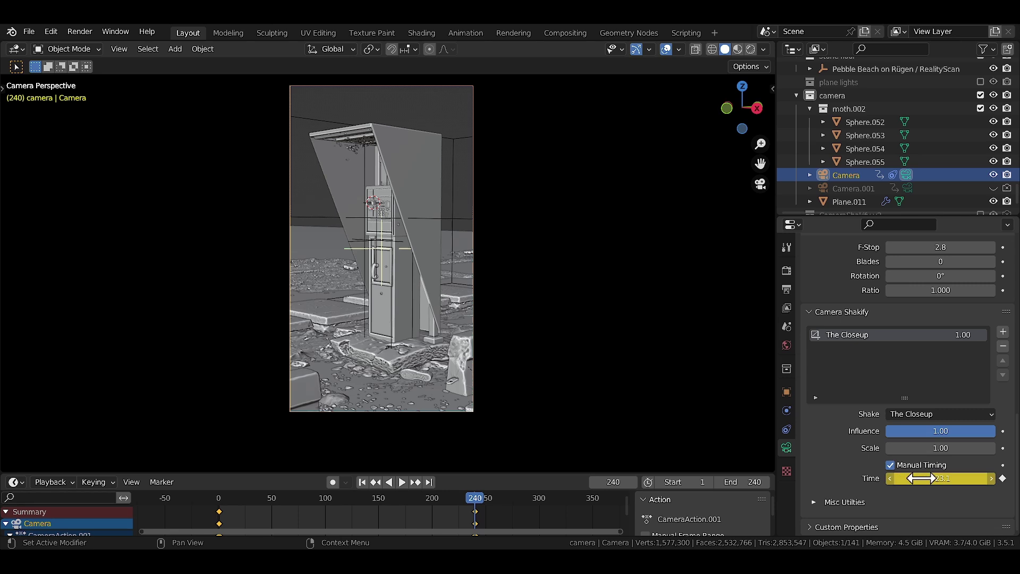
drag(940, 478, 977, 478)
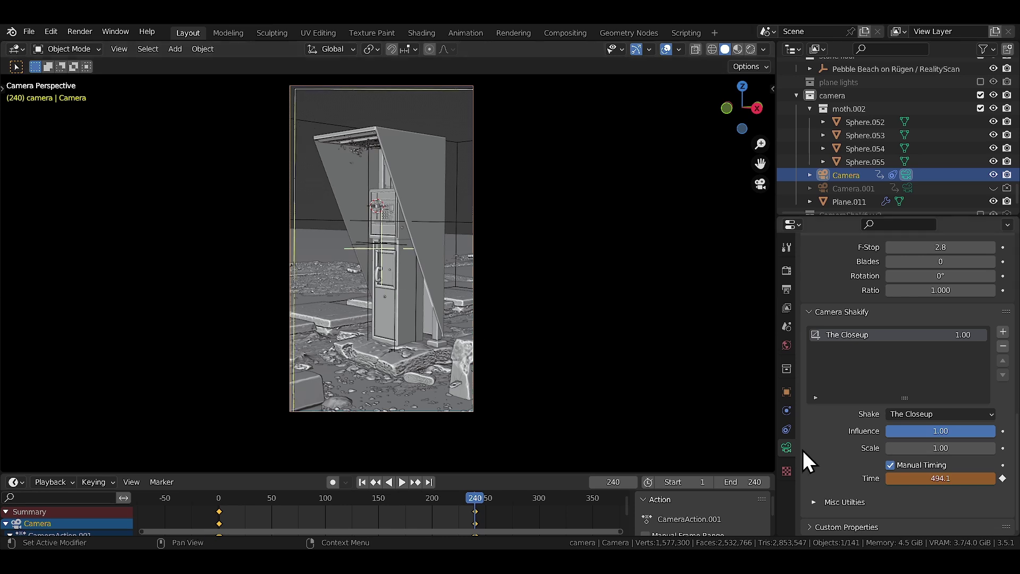
drag(940, 480, 906, 481)
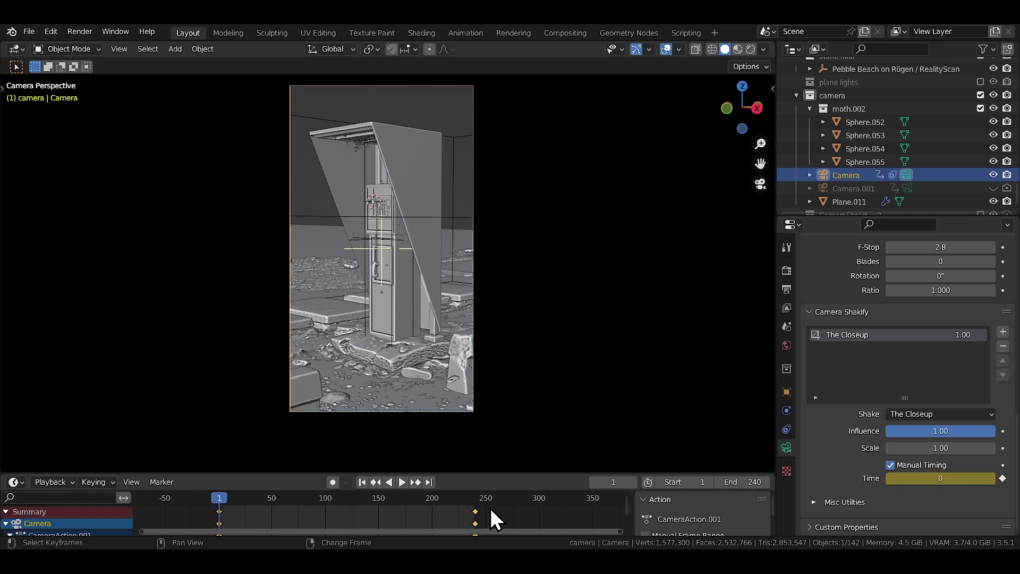
Step: Compare the camera framing at frames 1 and 240 to check that the shake loops
key(shift+Right)
key(shift+Left)
key(shift+Right)
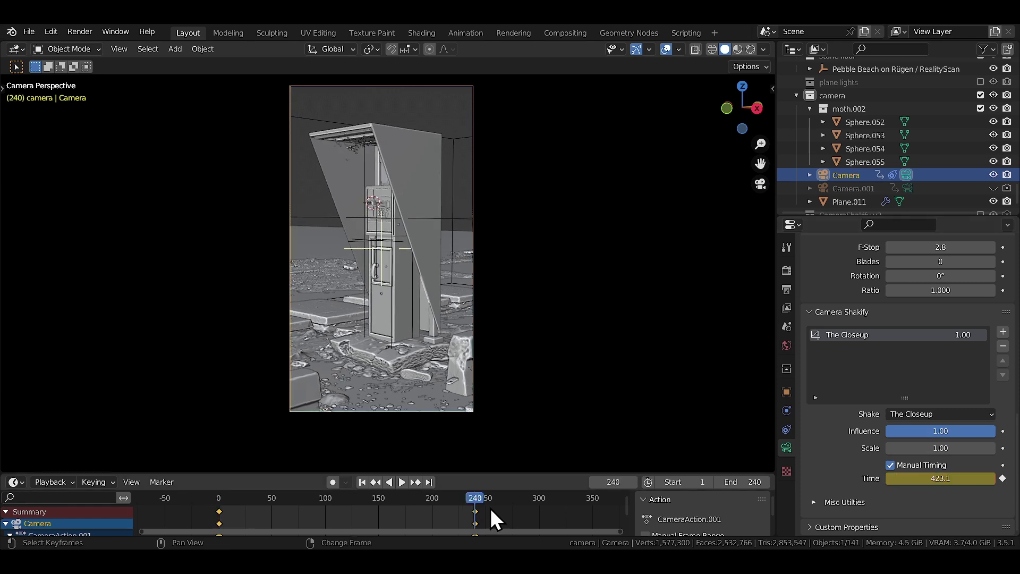
key(shift+Left)
key(shift+Right)
key(shift+Left)
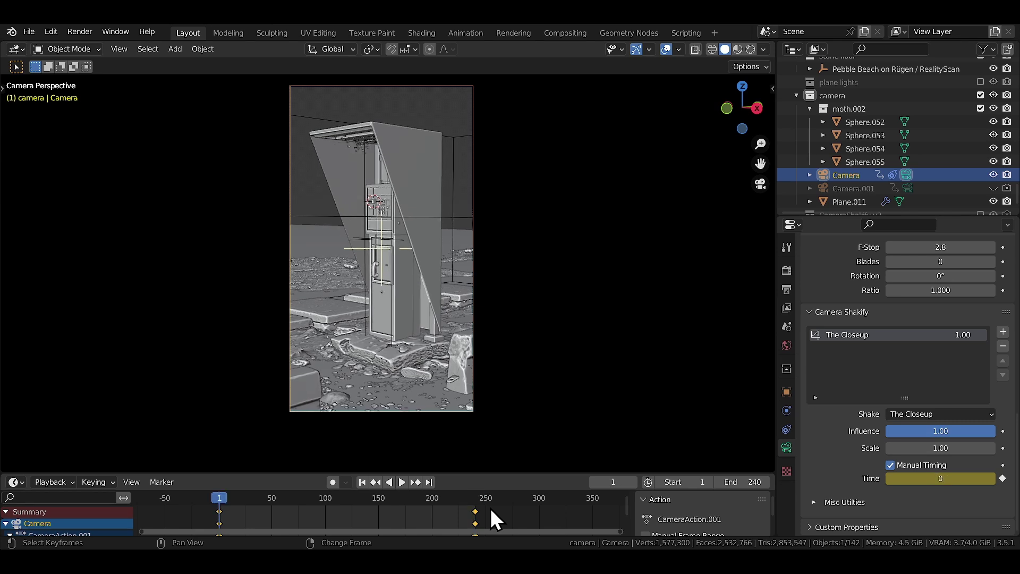
key(shift+Right)
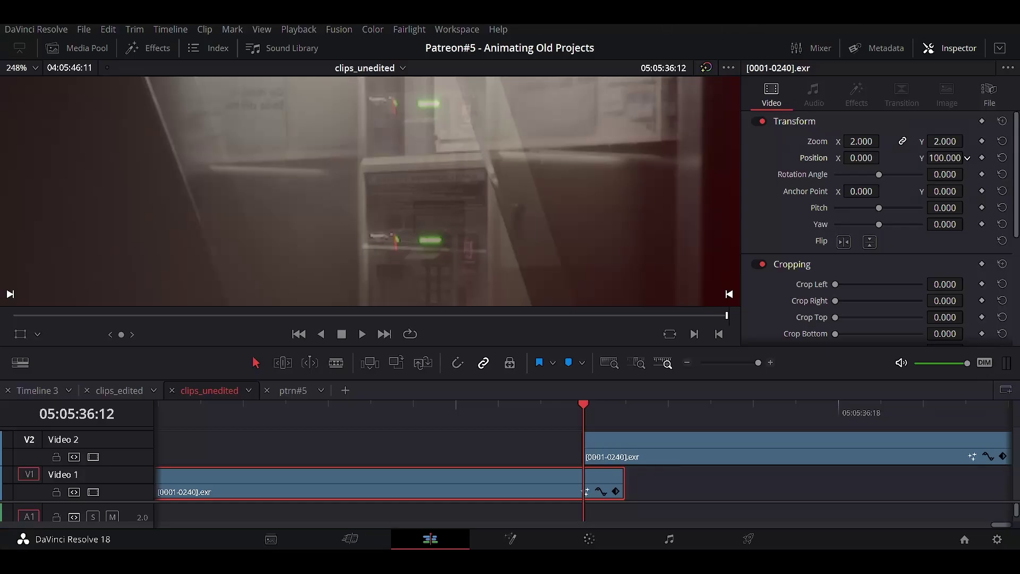
Step: Set the lower EXR clip's Y position to 5 and compare neighbouring frames across the overlap to check its alignment
drag(945, 158, 928, 158)
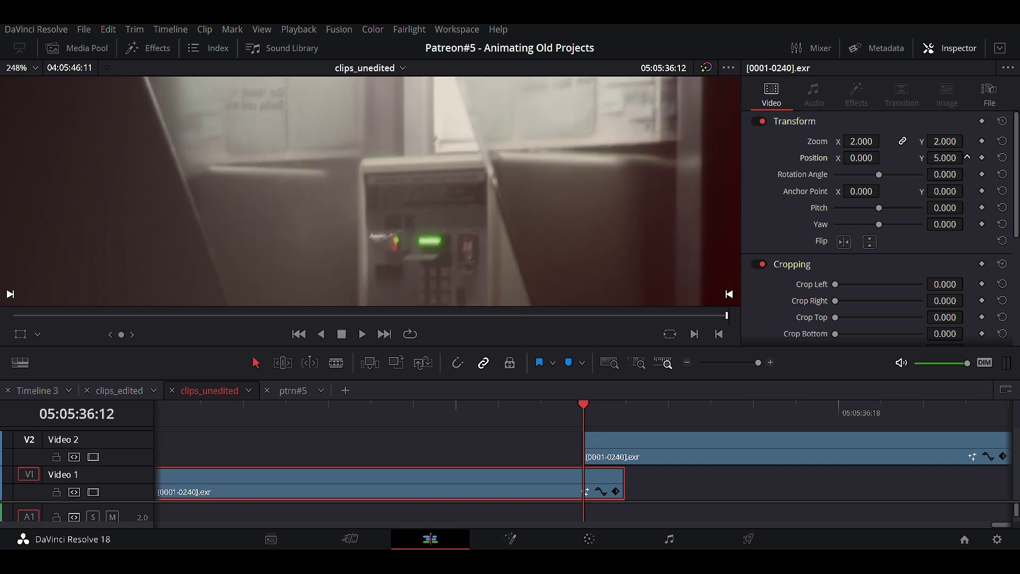
scroll(515, 227, down, 5)
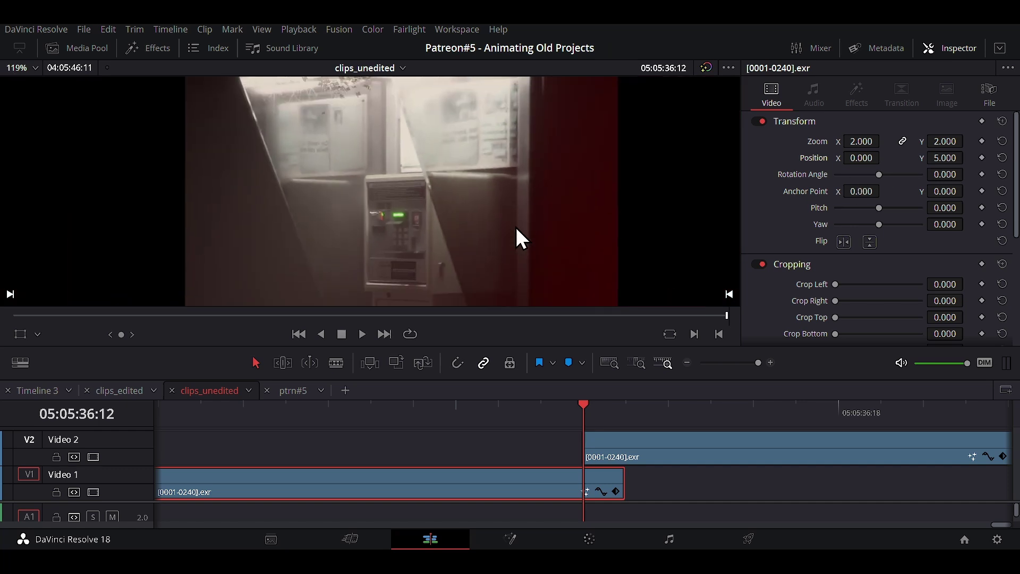
key(Right)
key(Left)
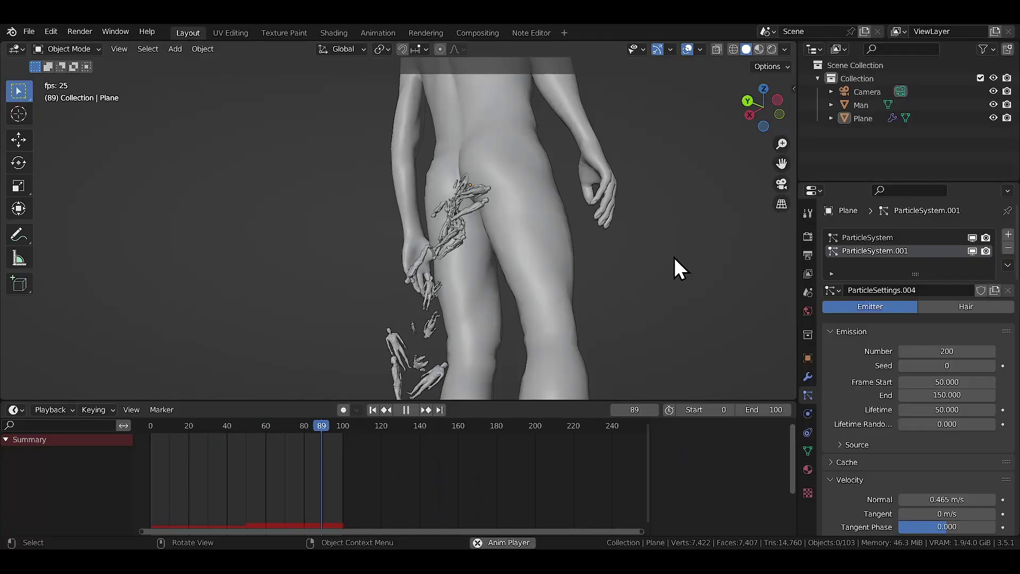
Step: Switch to Blender, reset the Plane's particle simulation to frame 0 and play it to examine the two overlapping particle systems
key(Escape)
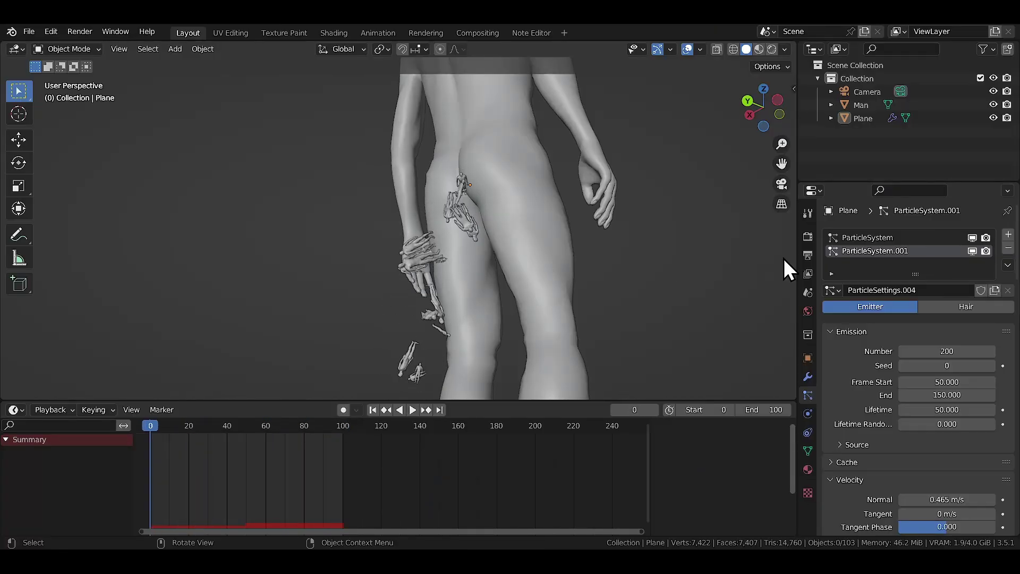
click(874, 239)
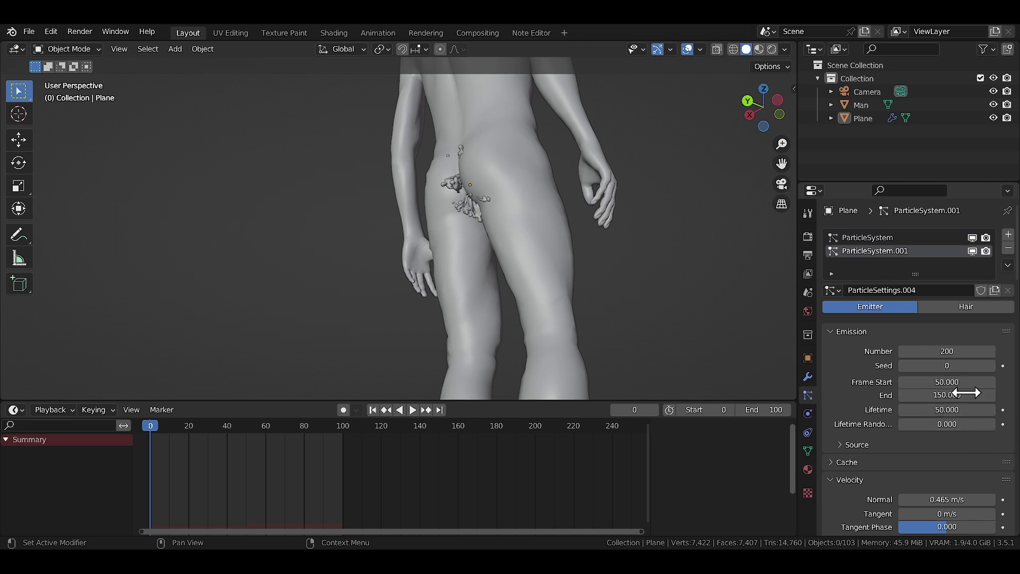
key(space)
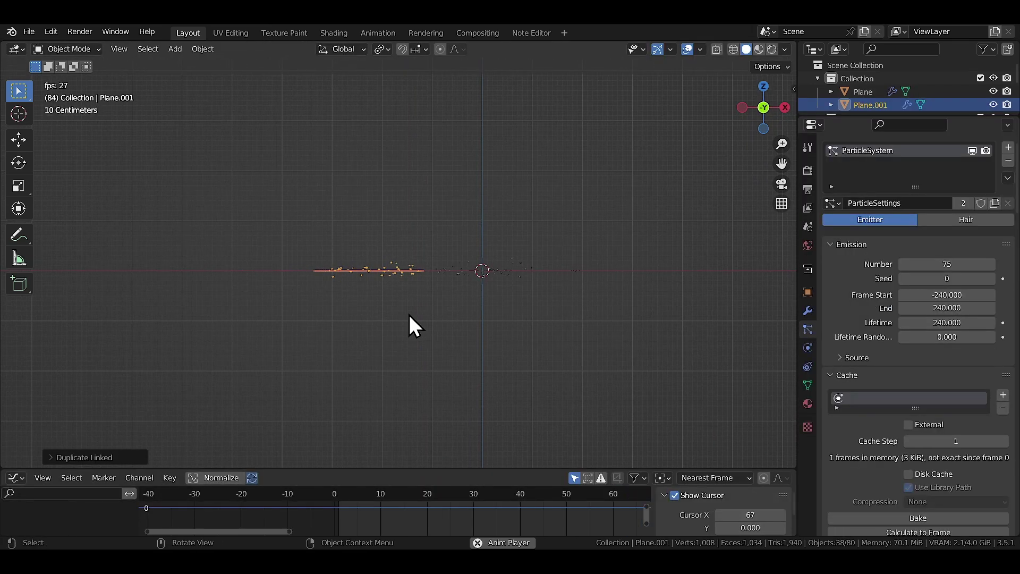
scroll(409, 315, up, 3)
click(409, 314)
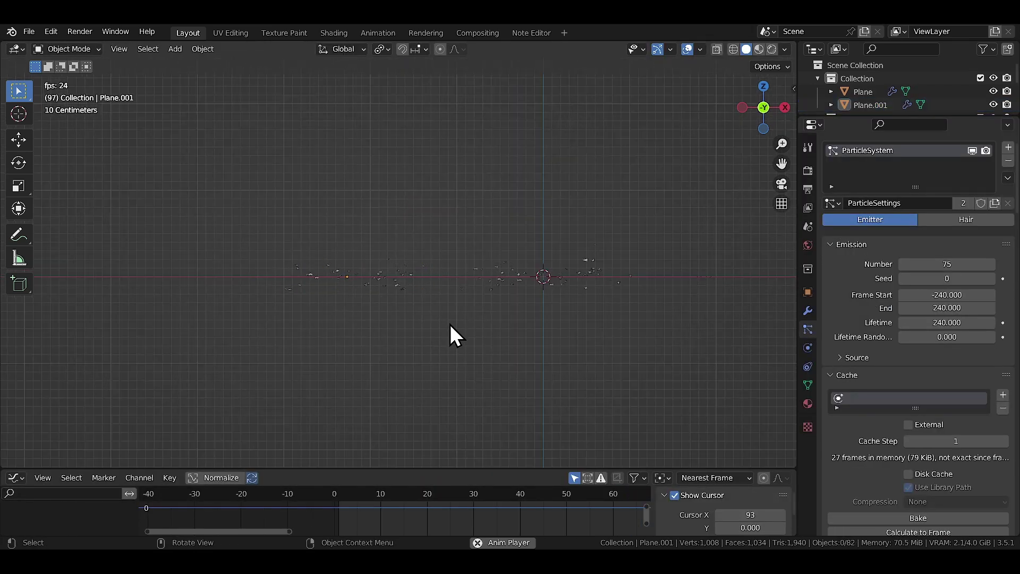
Step: Examine the playing moth particle swarms up close in the front view, and stop the playback
shift+middle_drag(440, 323, 402, 298)
scroll(403, 298, up, 4)
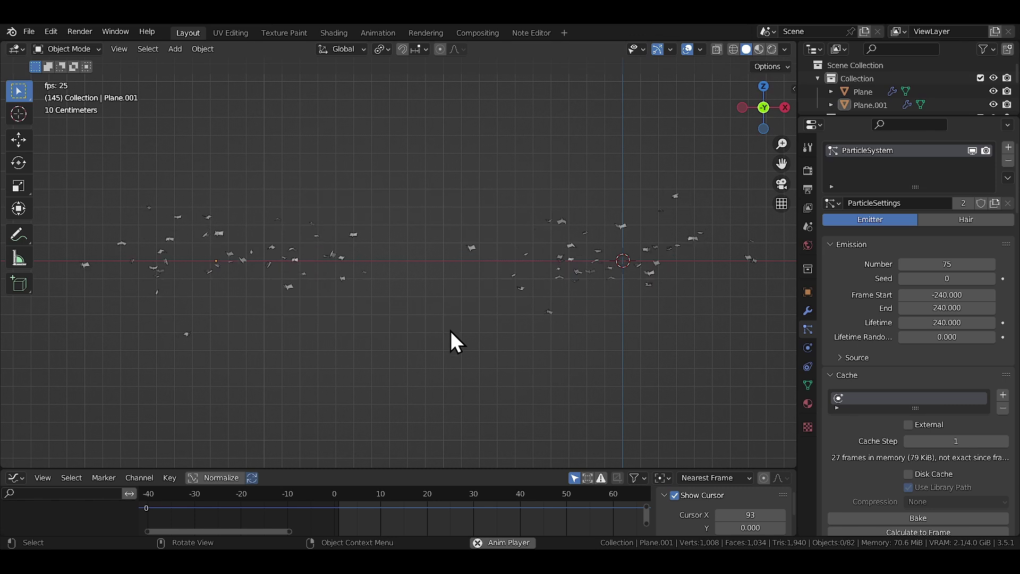
key(shift+space)
scroll(451, 331, down, 1)
shift+middle_drag(450, 332, 462, 342)
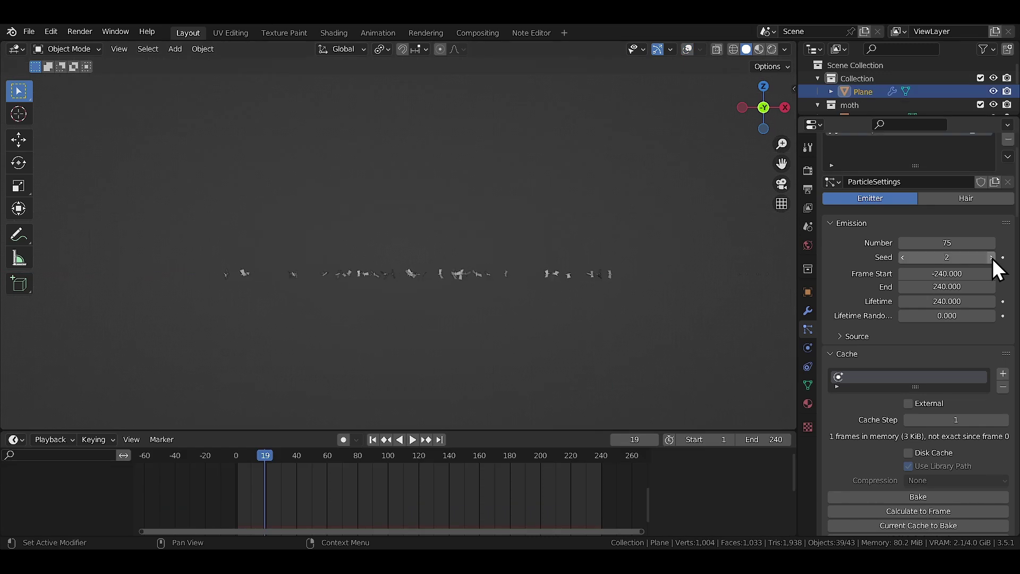
Step: Raise the Seed of the Plane's moth particle system by several steps to vary the emission pattern
click(991, 257)
click(991, 257)
click(992, 257)
click(991, 257)
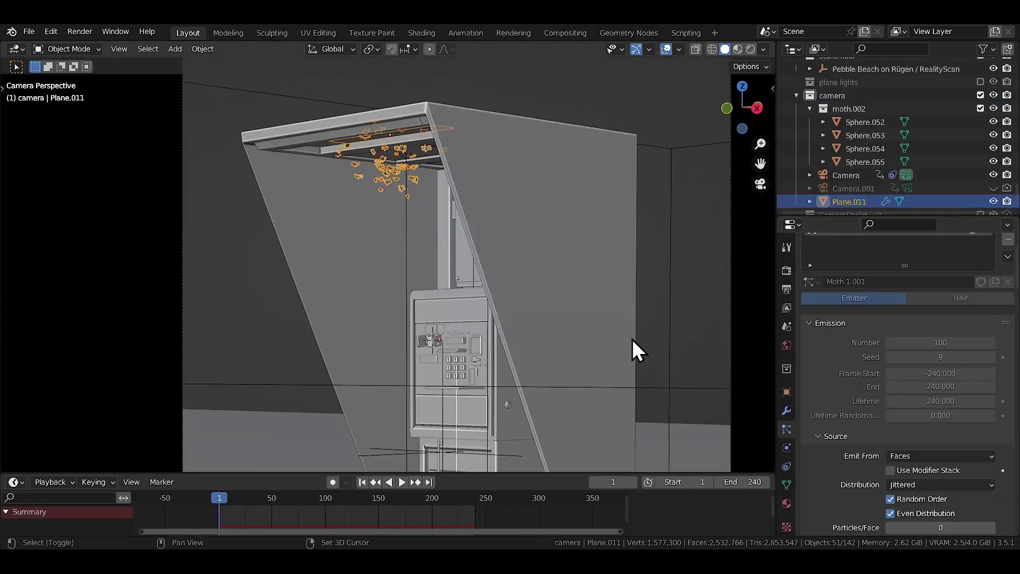
Step: Compare the moth particles of Plane.011 at frames 1 and 240 through the camera to check the loop
key(shift+Right)
key(shift+Left)
key(shift+Right)
key(shift+Left)
key(shift+Right)
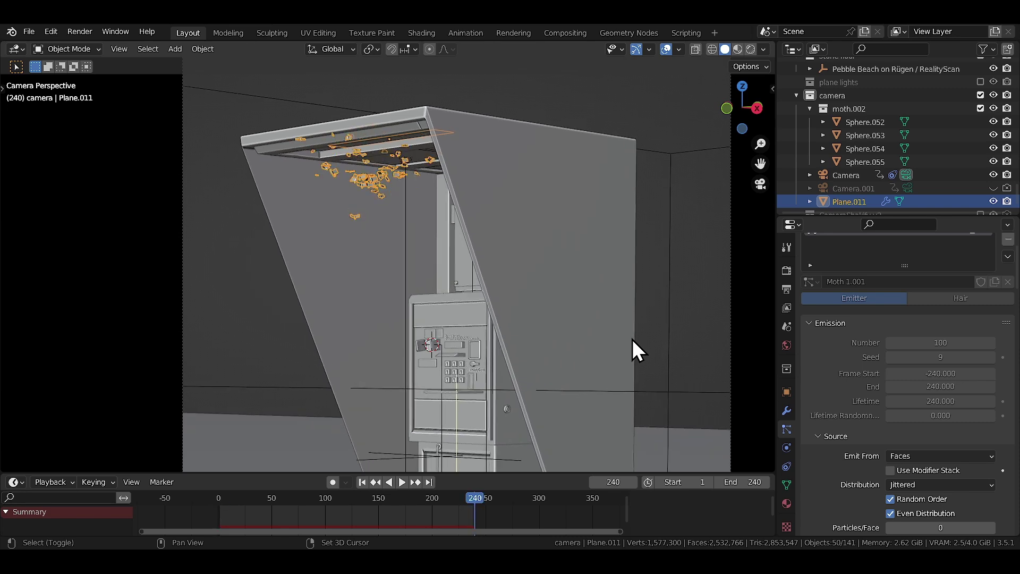
key(shift+Left)
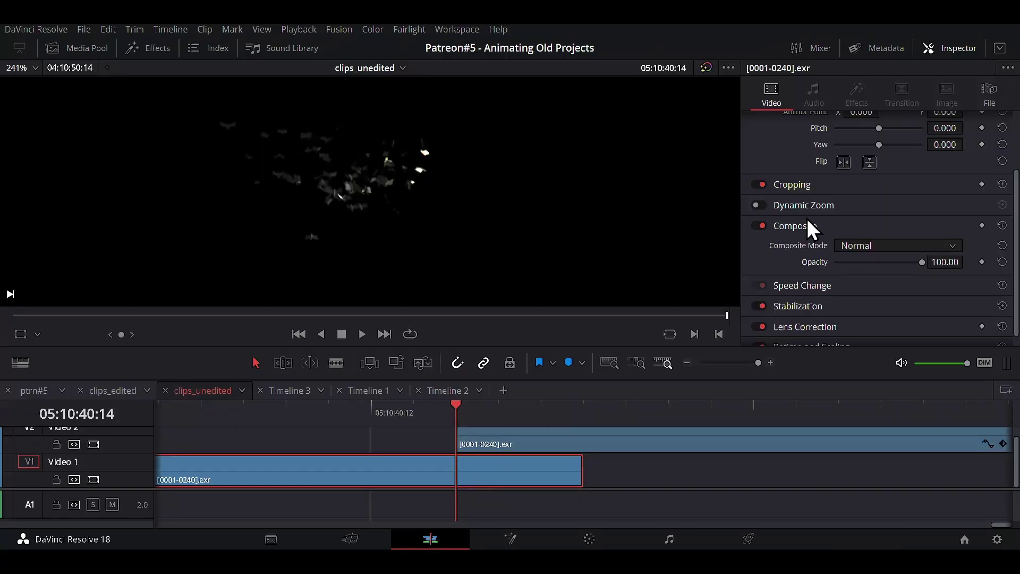
Step: In DaVinci Resolve, place the second moth clip end to end after the first on Video 1, reverse it, and play the join
scroll(811, 229, up, 3)
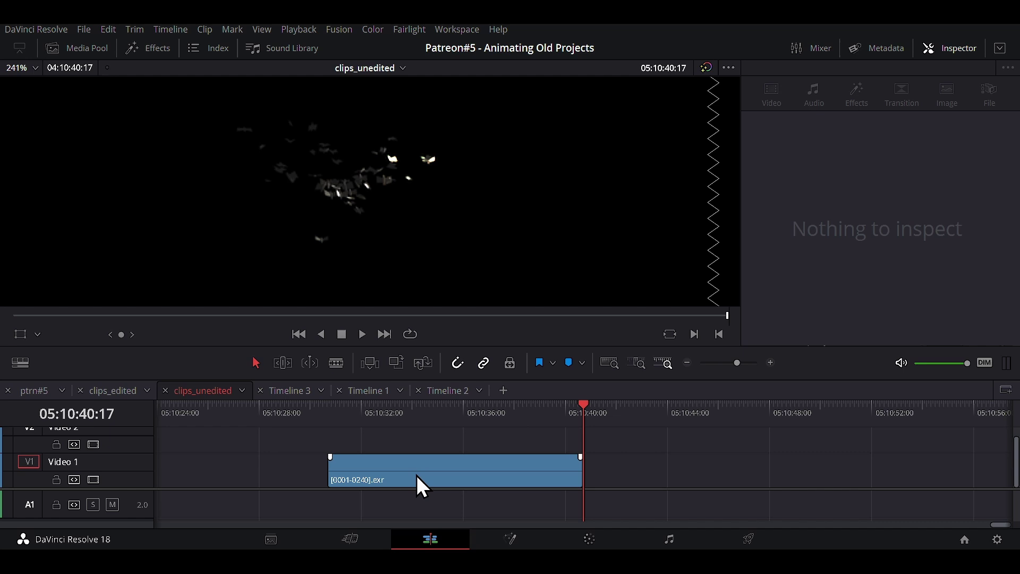
alt+drag(424, 473, 681, 465)
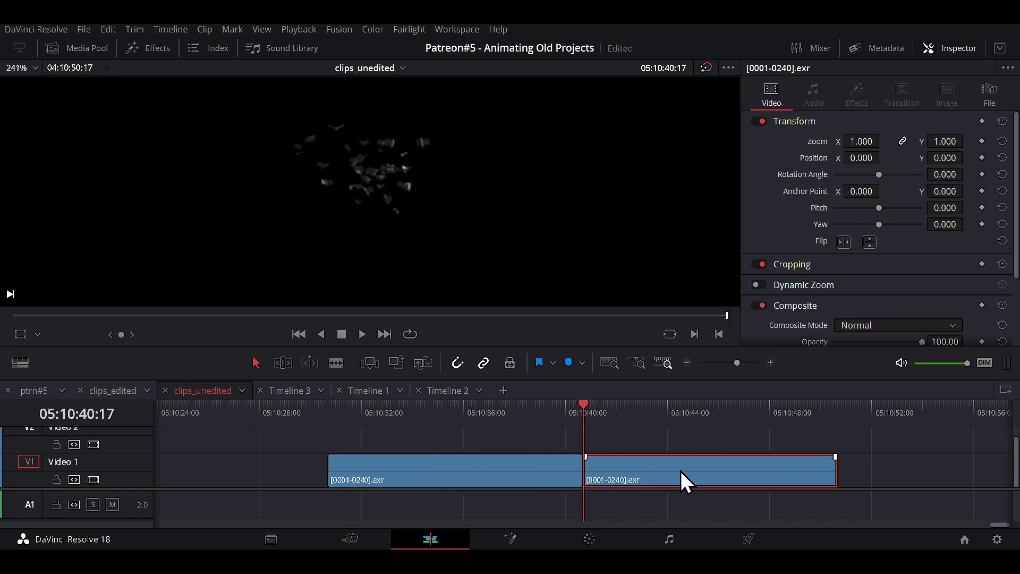
key(r)
click(829, 423)
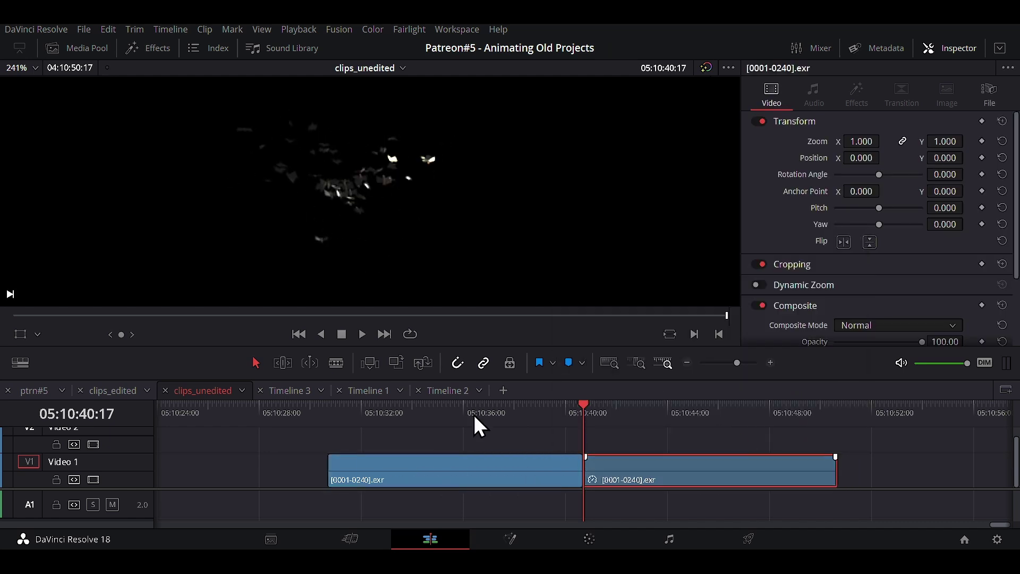
key(space)
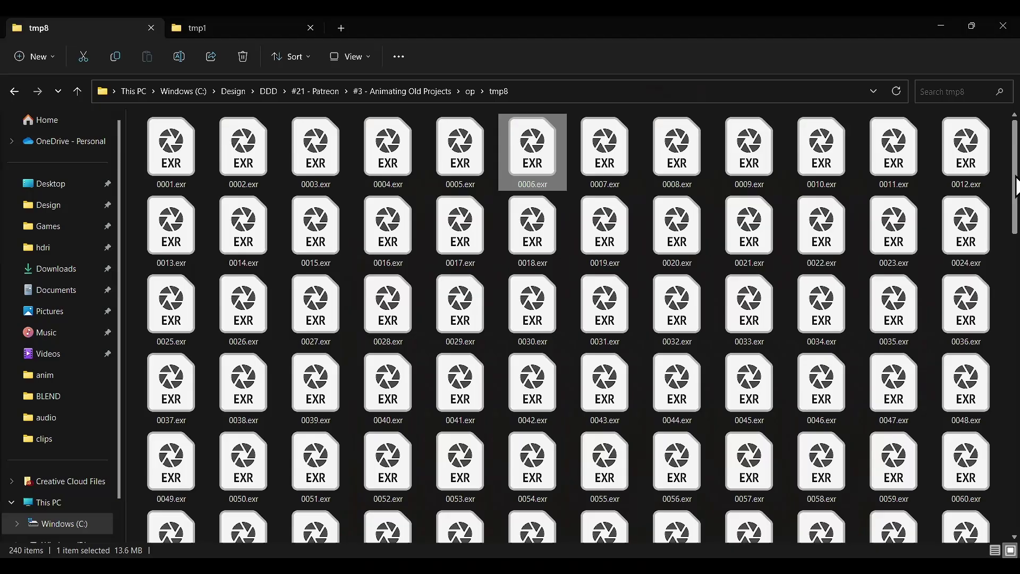
Step: Browse the rendered PNG frames in the tmp1 folder to review the sequence of changing light colours
drag(1016, 186, 1012, 361)
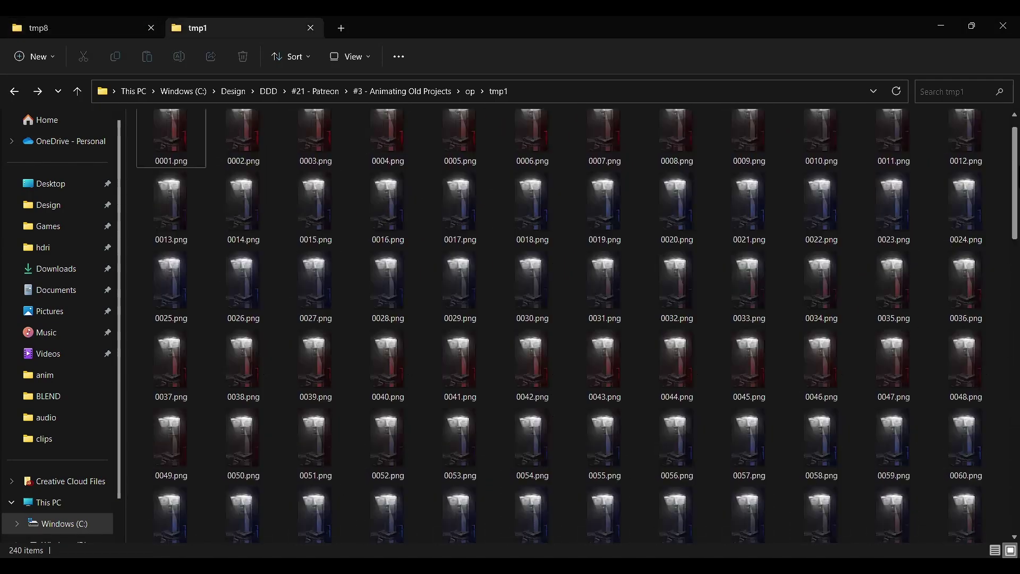
drag(1015, 183, 1016, 282)
scroll(583, 326, down, 10)
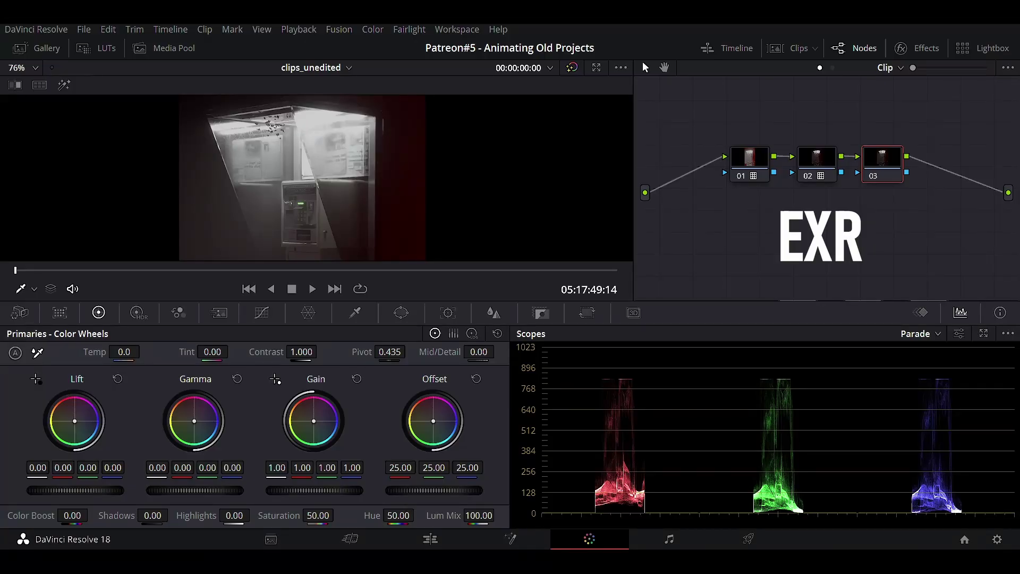
Step: Raise the Offset to 46.50 on the EXR clip and to 82.35 on the PNG clip to compare their highlight detail
drag(434, 490, 528, 490)
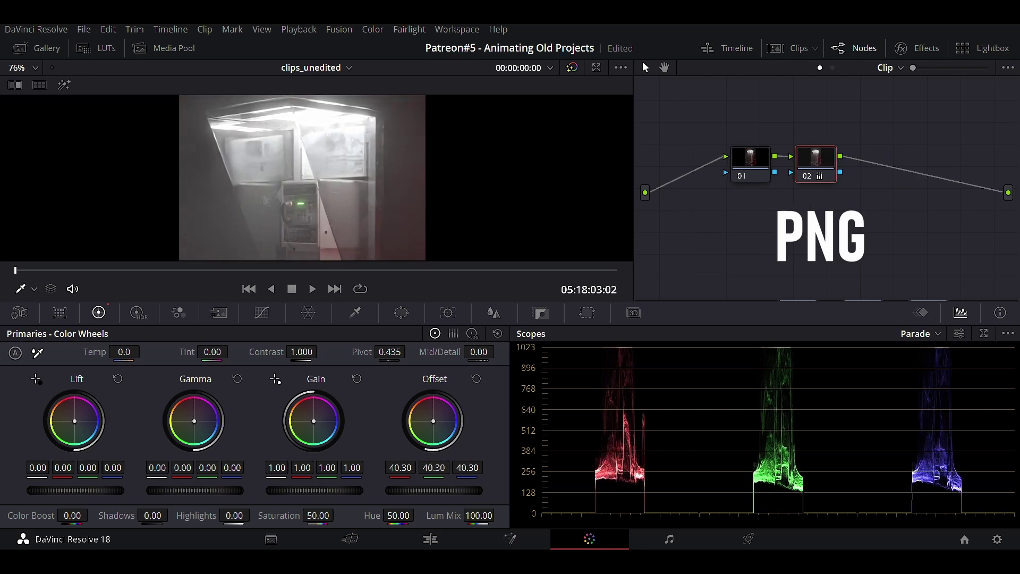
drag(433, 490, 615, 491)
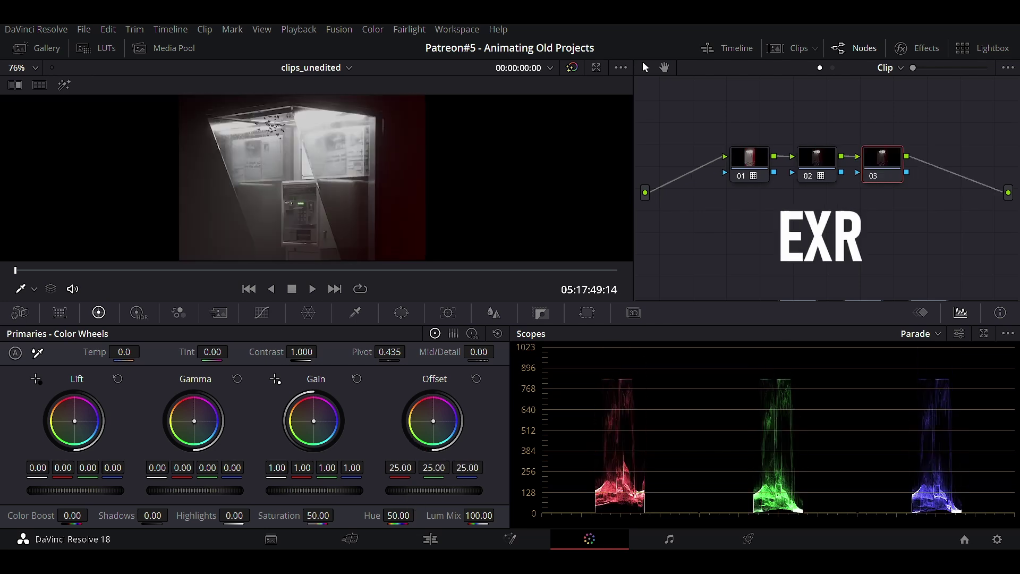
drag(434, 489, 458, 489)
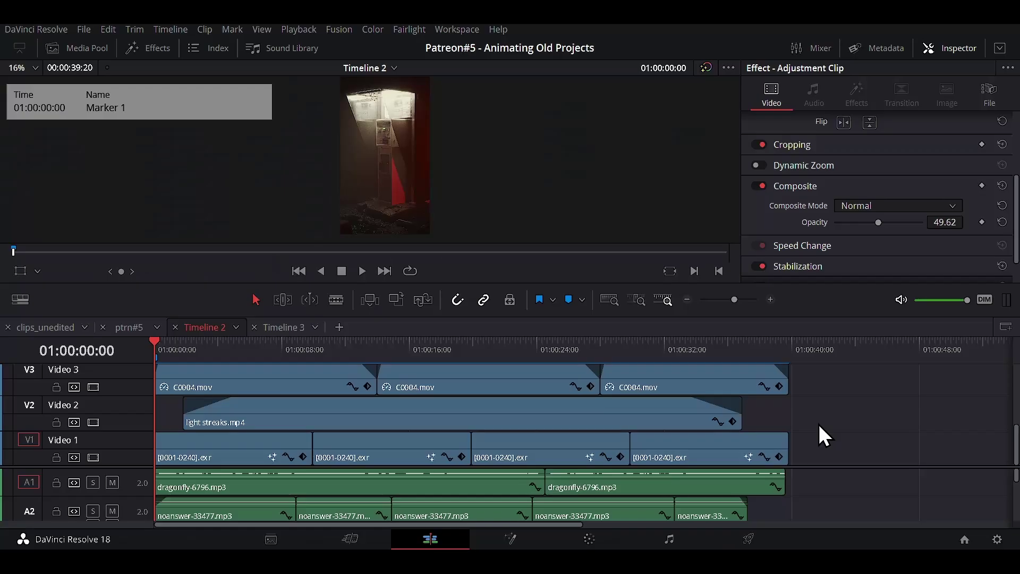
Step: Review the stacked EXR, overlay, rain, smoke and grain clips on Timeline 2's video tracks, and pick the light streaks clip
scroll(818, 428, up, 2)
scroll(820, 416, up, 3)
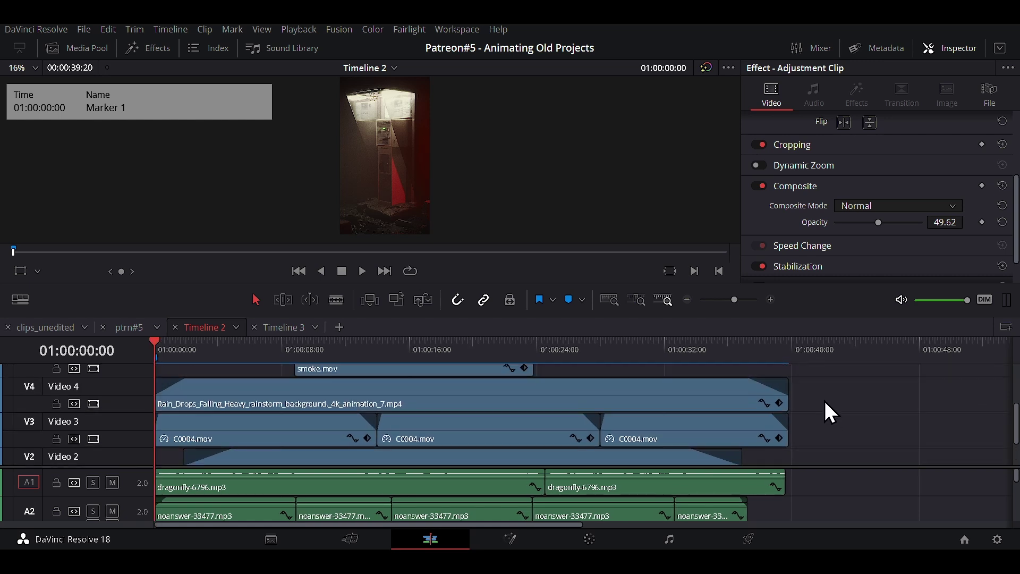
scroll(834, 419, up, 4)
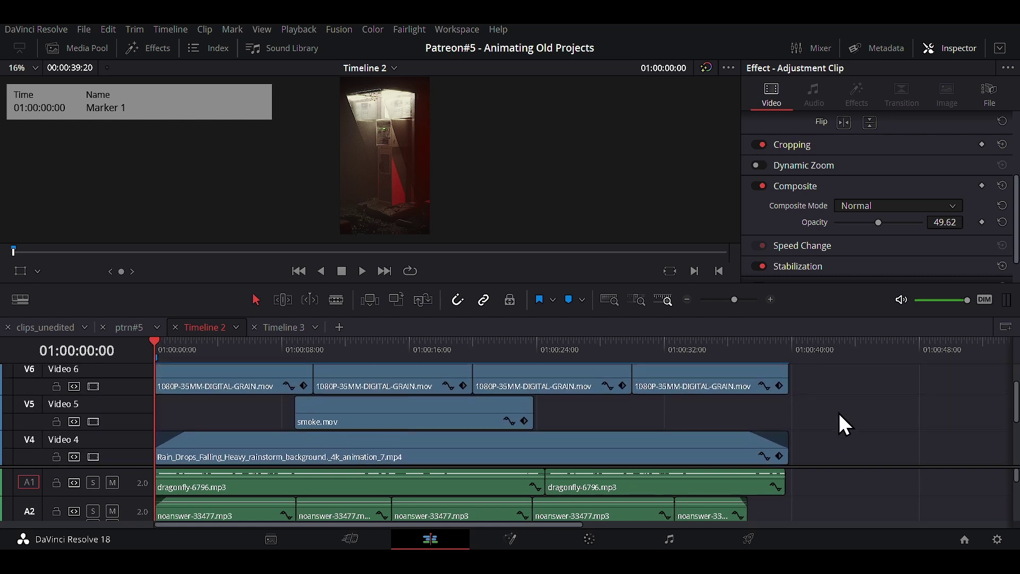
scroll(837, 420, down, 8)
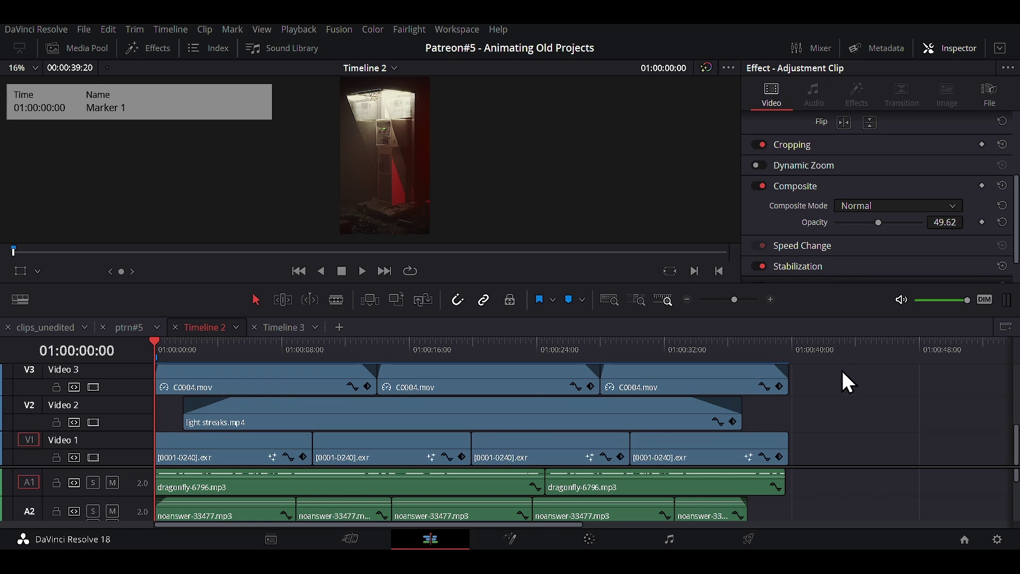
click(614, 415)
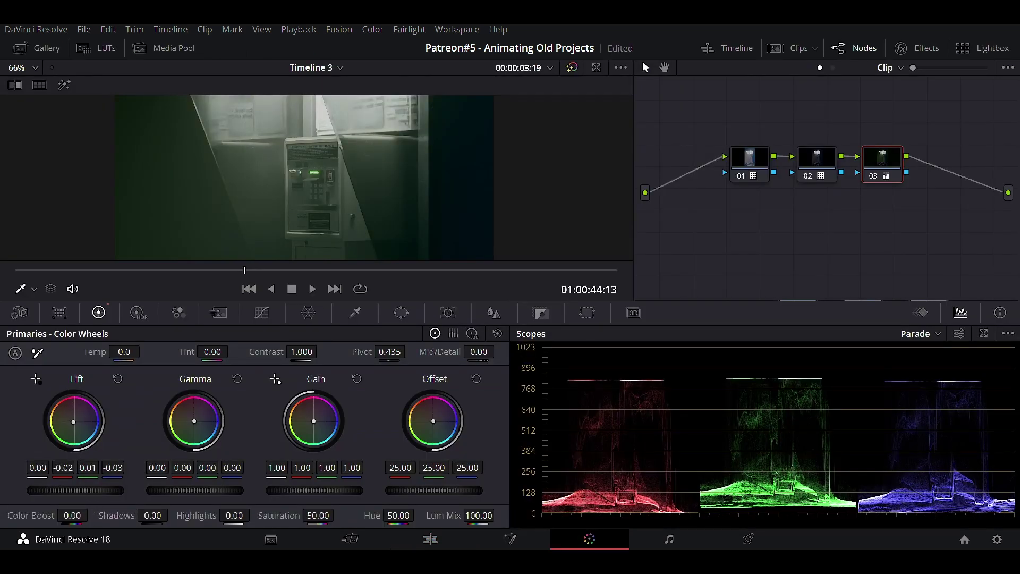
Step: On Timeline 3's node 03, tint the Lift to red -0.02, green 0.02 and blue 0, and slightly adjust the Gamma
scroll(278, 200, down, 5)
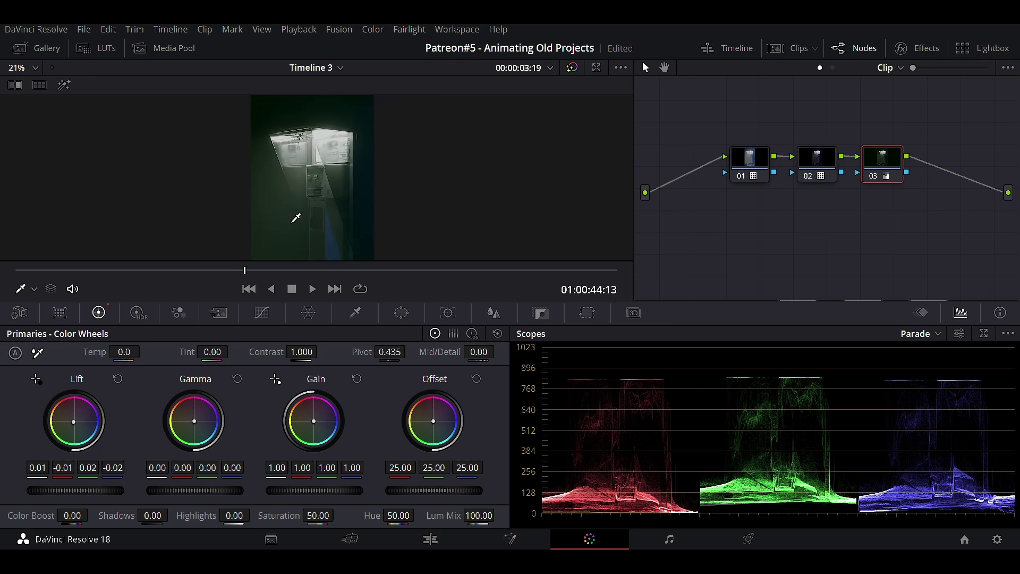
drag(74, 422, 75, 424)
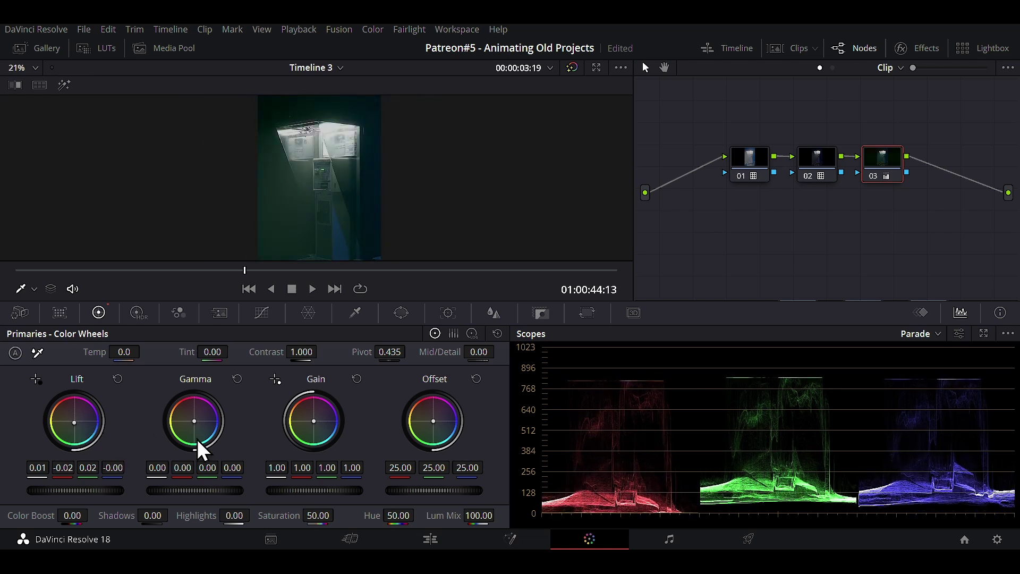
drag(195, 485, 198, 485)
drag(194, 420, 196, 417)
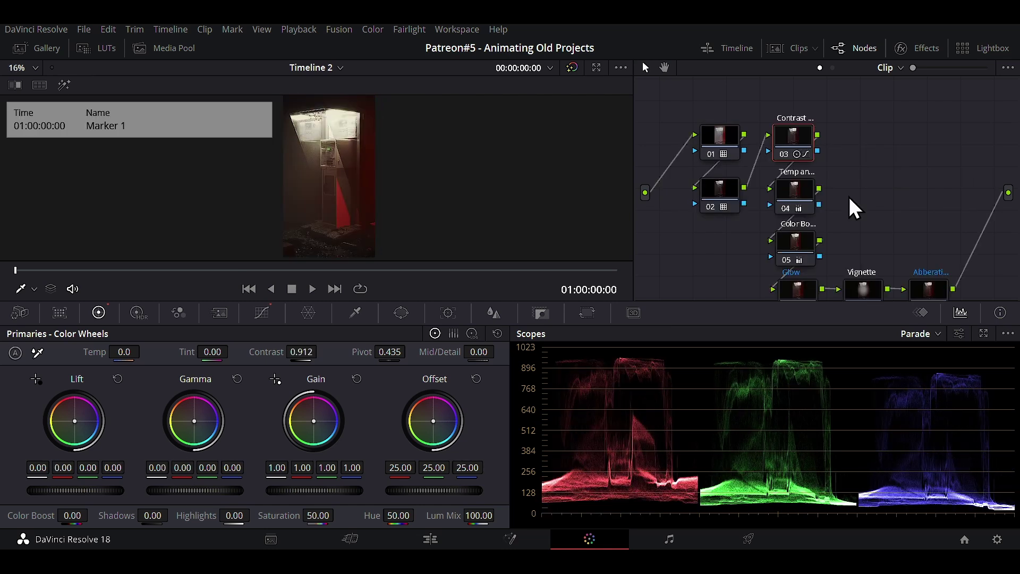
scroll(853, 205, down, 2)
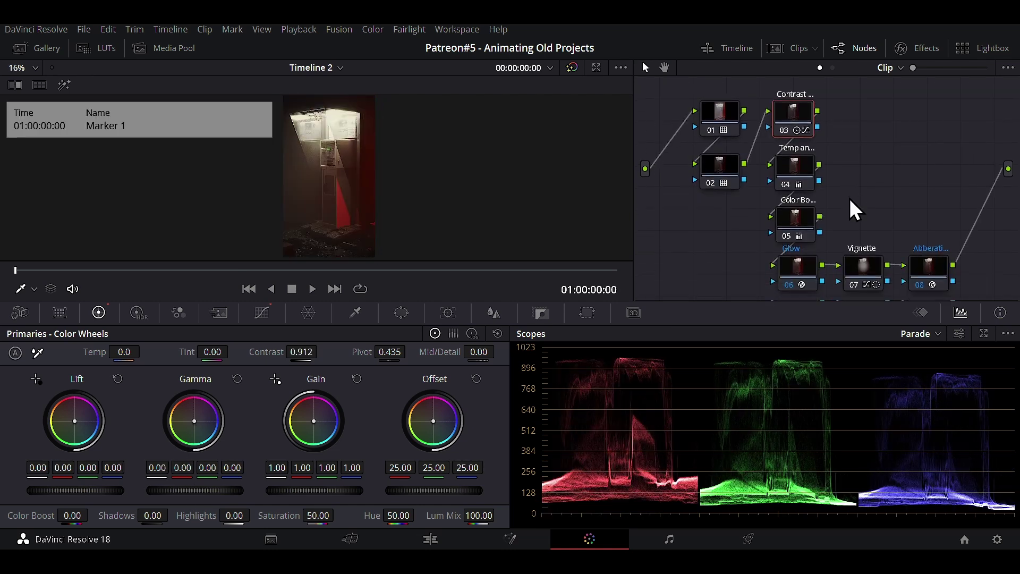
Step: Turn Timeline 2's Contrast node off and on to compare its effect, and open the node's custom curve
scroll(857, 198, up, 1)
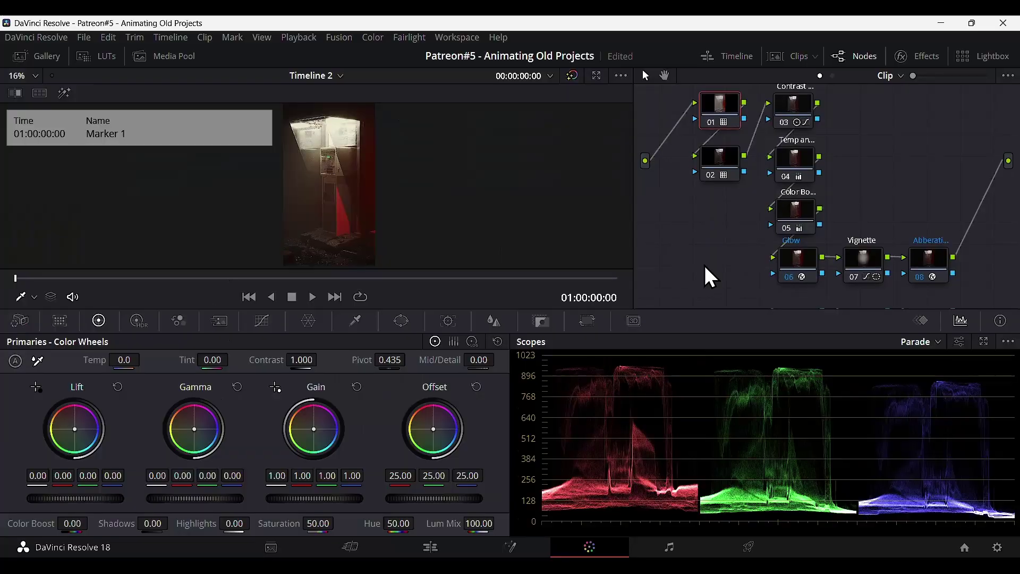
scroll(707, 274, down, 5)
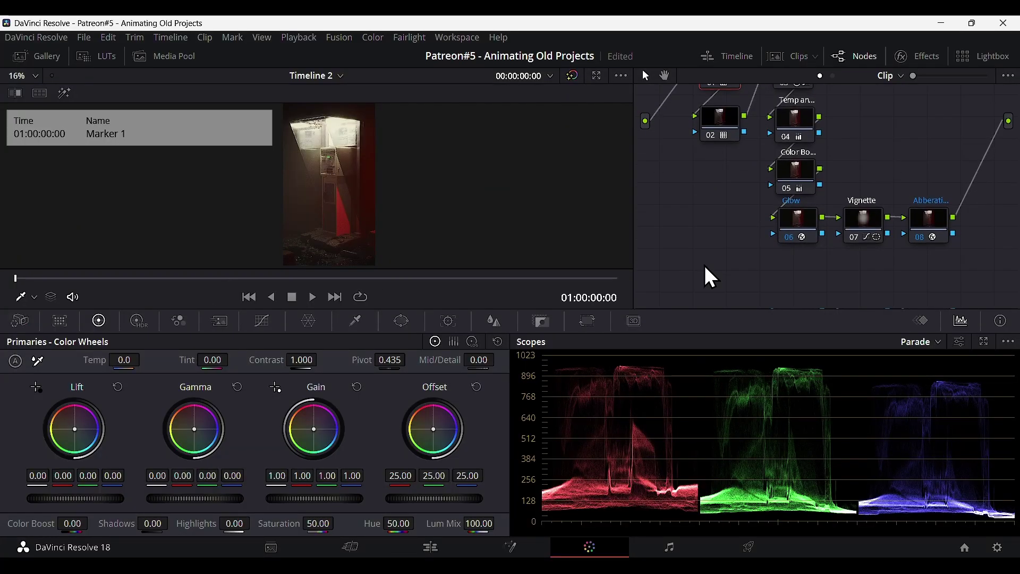
scroll(710, 277, up, 4)
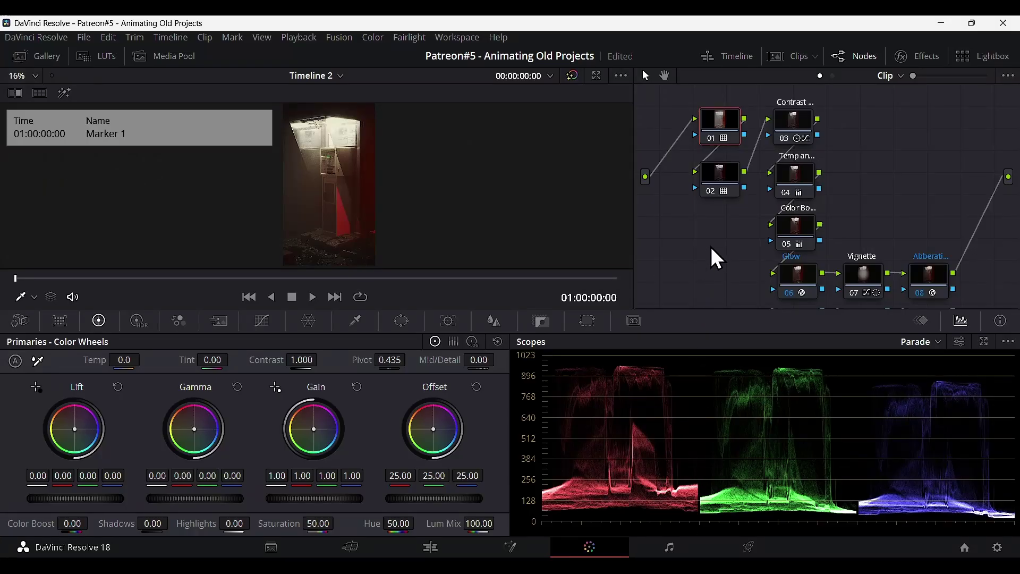
click(796, 130)
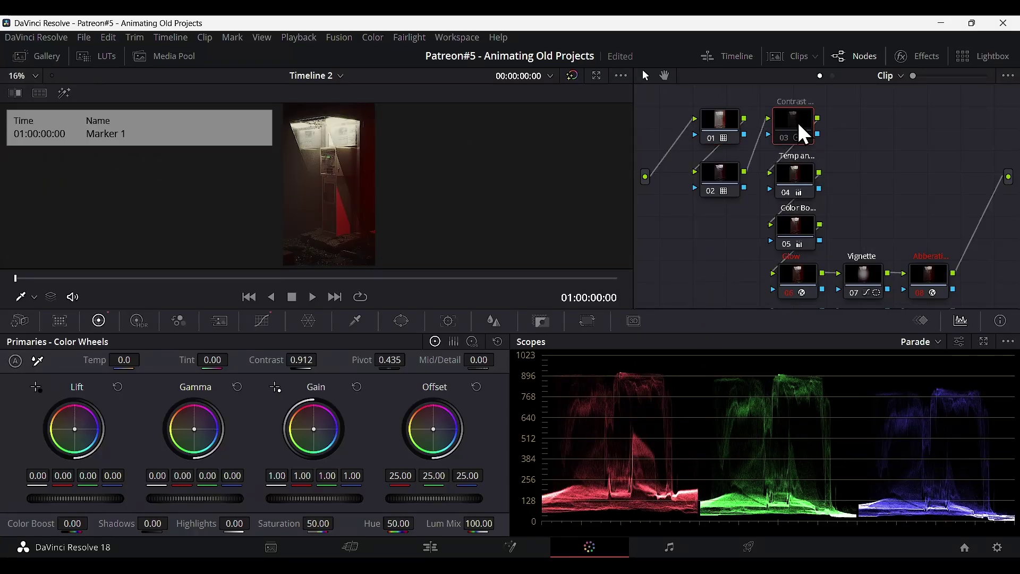
key(ctrl+d)
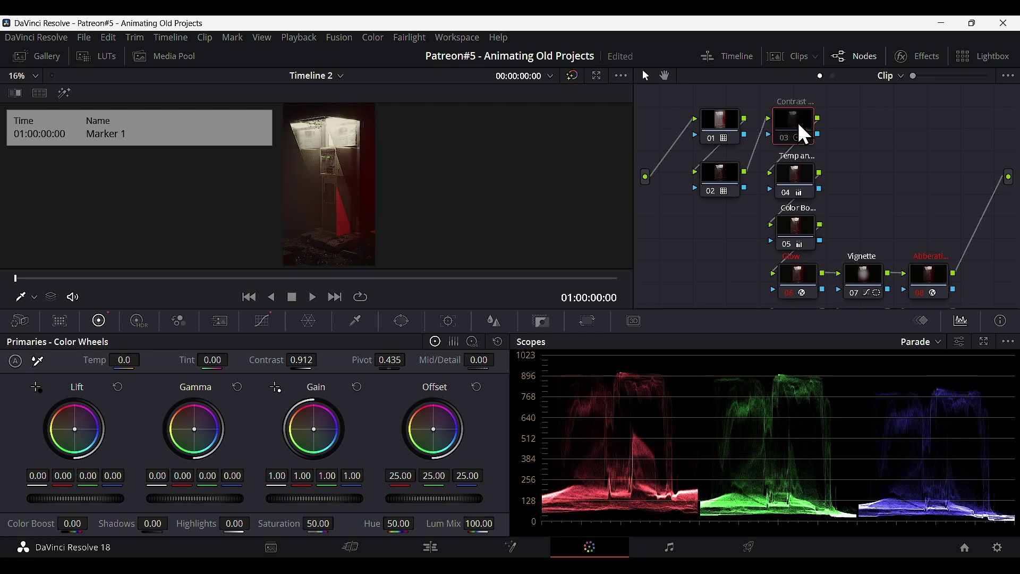
key(ctrl+d)
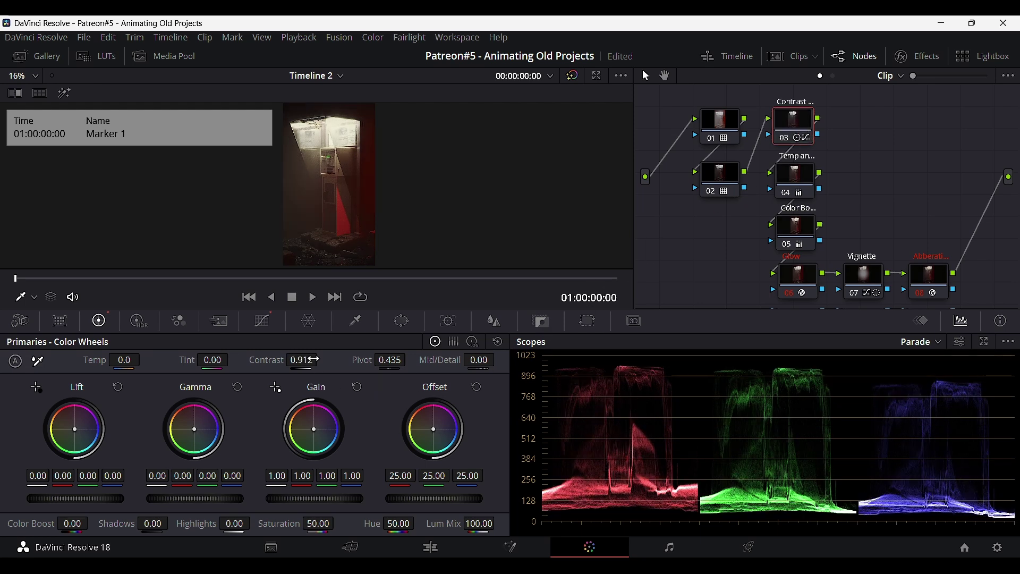
click(272, 324)
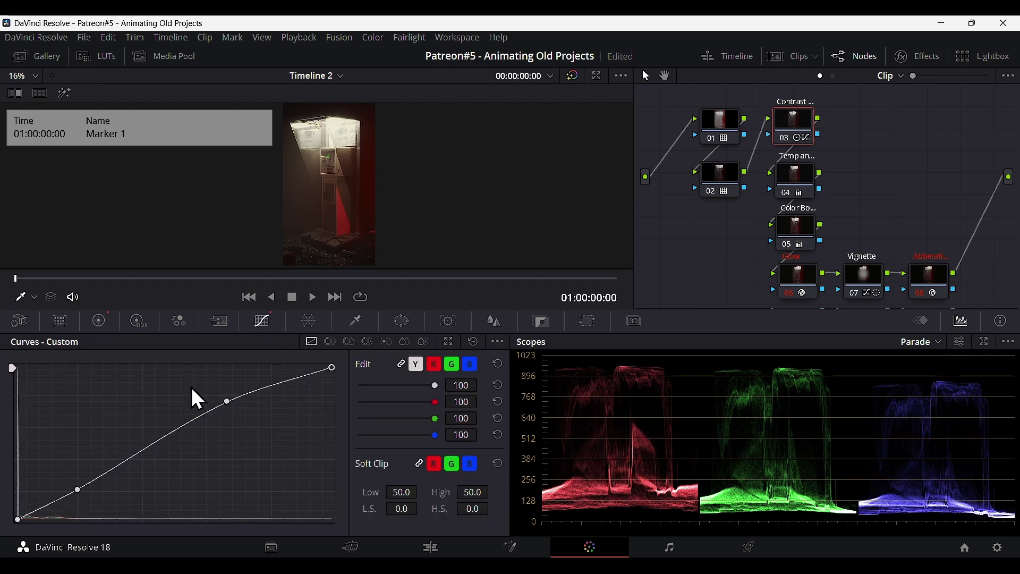
Step: Try raising the upper point and shifting the lower point of the Contrast node's custom curve
drag(227, 401, 225, 394)
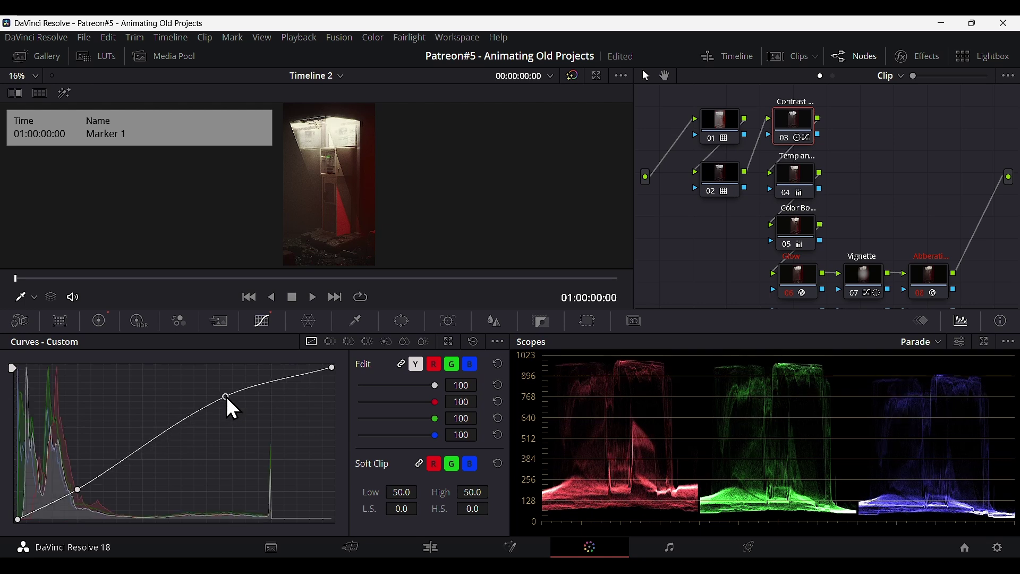
drag(77, 493, 84, 494)
Step: Inspect the primaries of the temperature node 04 and Color Boost node 05, and slightly lower the Glow node's Shine Threshold
click(801, 186)
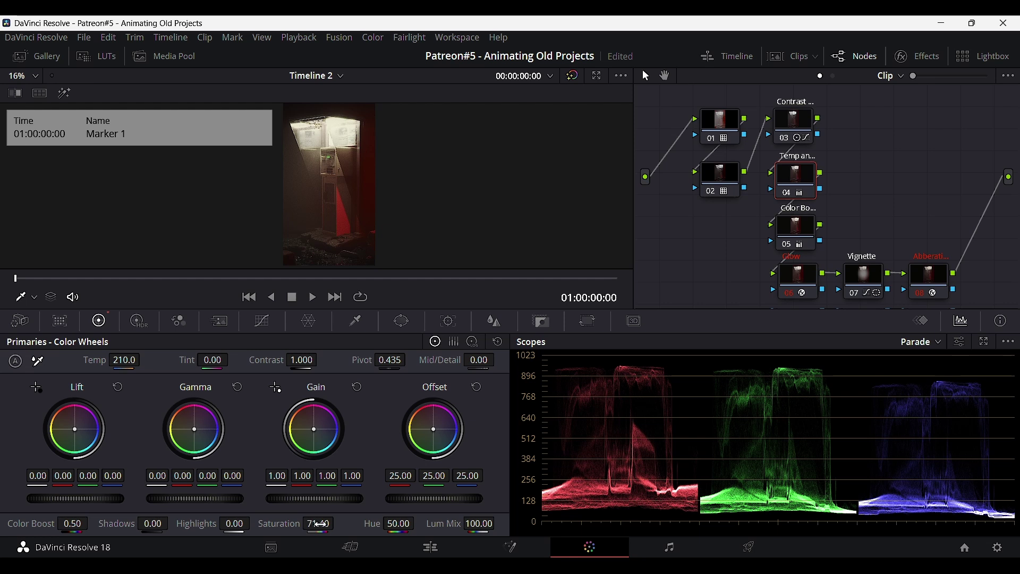
click(795, 227)
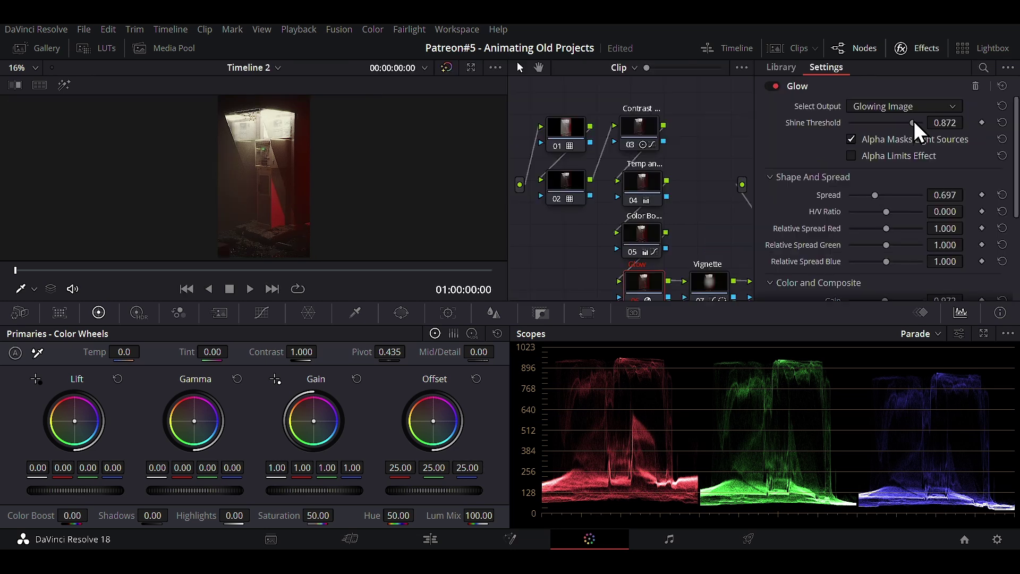
mouse_move(912, 123)
mouse_down()
mouse_move(890, 129)
mouse_move(909, 136)
mouse_up()
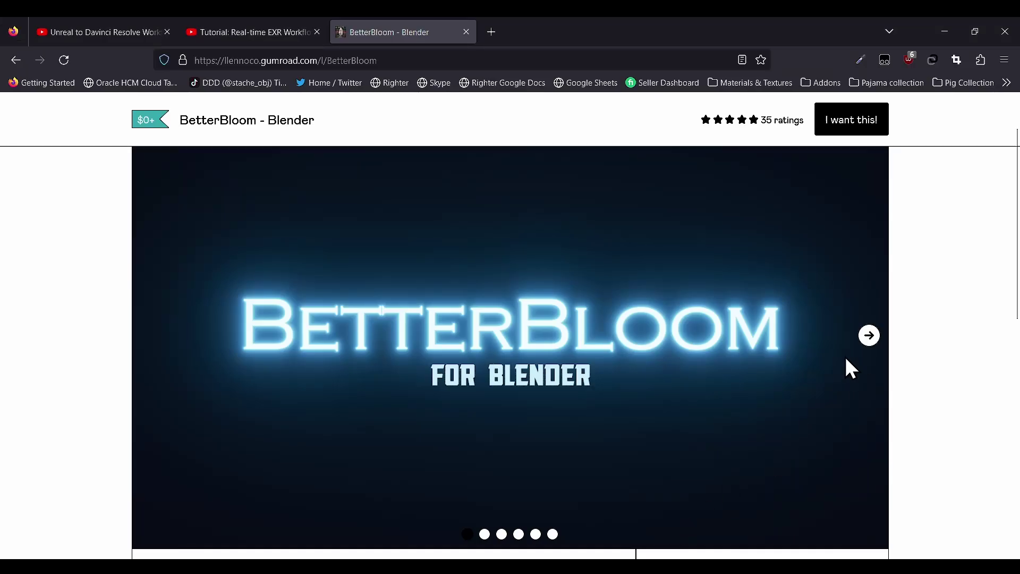
Step: Switch to the browser and look through the preview images on the BetterBloom - Blender product page
click(868, 336)
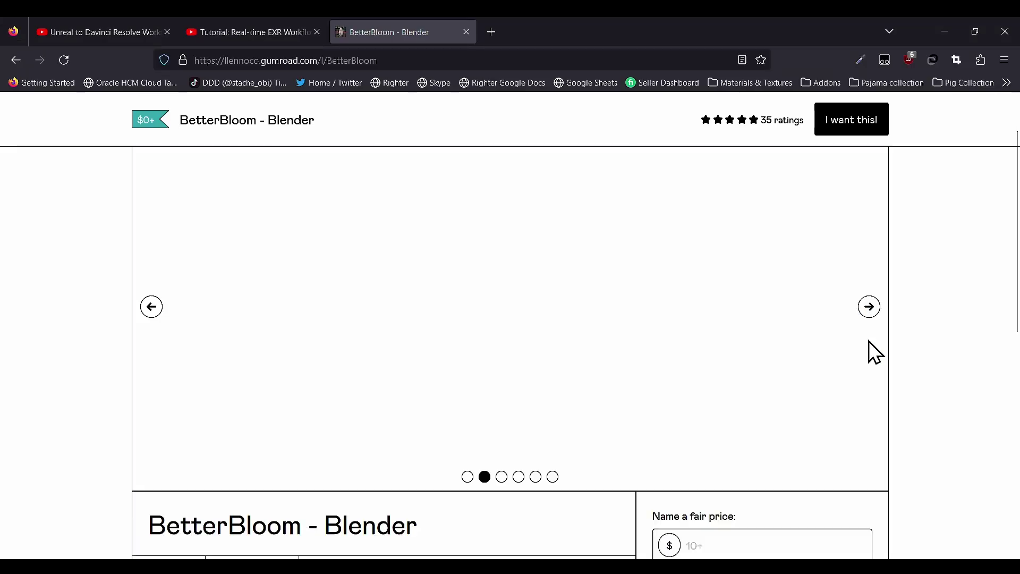
click(869, 336)
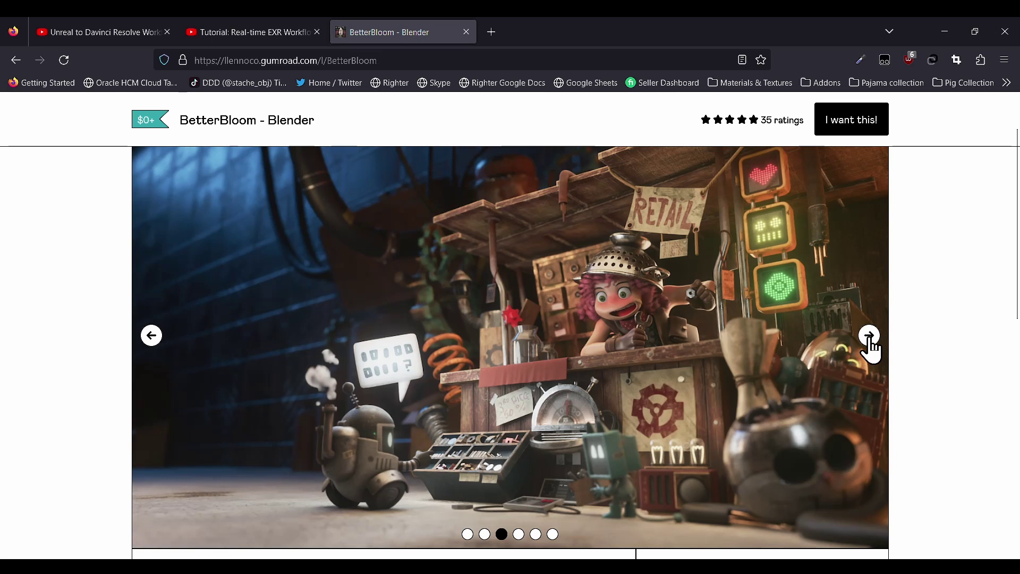
click(868, 336)
click(515, 327)
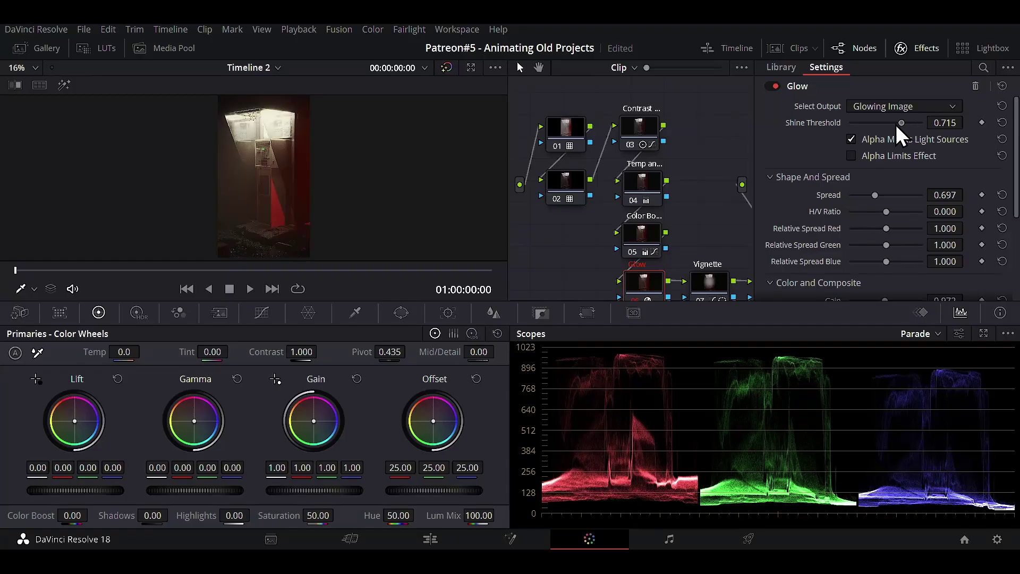
Step: Set the Glow effect's Shine Threshold to 0.918
drag(895, 125, 916, 137)
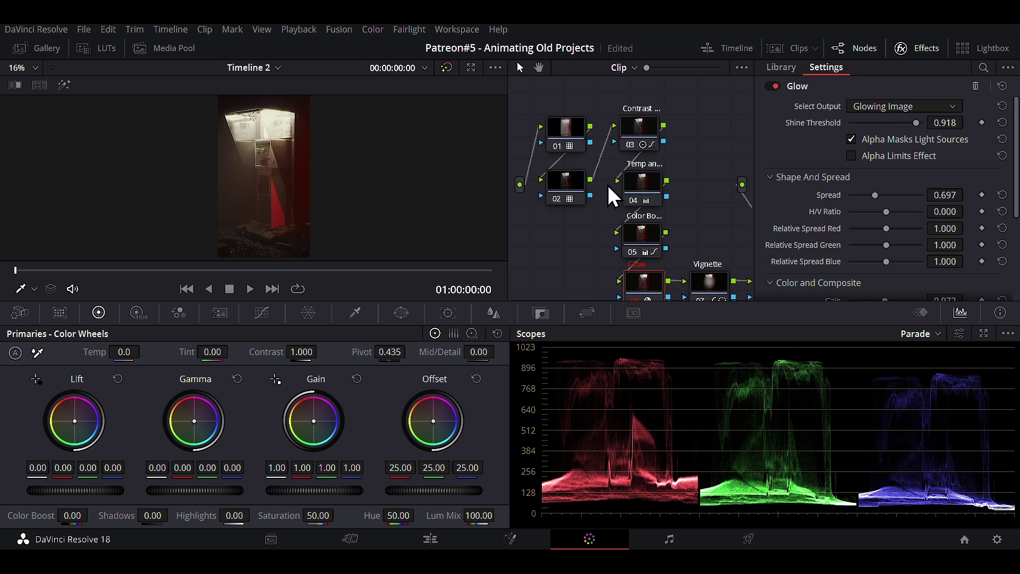
Step: Review the Vignette node's circle window and custom curve, and pull the curve's black point down
scroll(597, 239, down, 2)
click(718, 282)
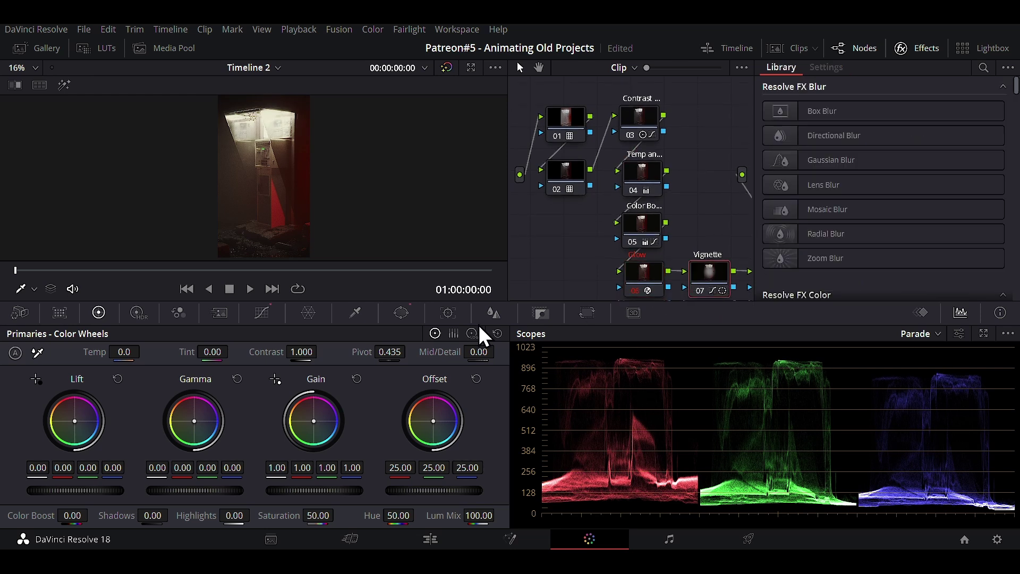
click(401, 312)
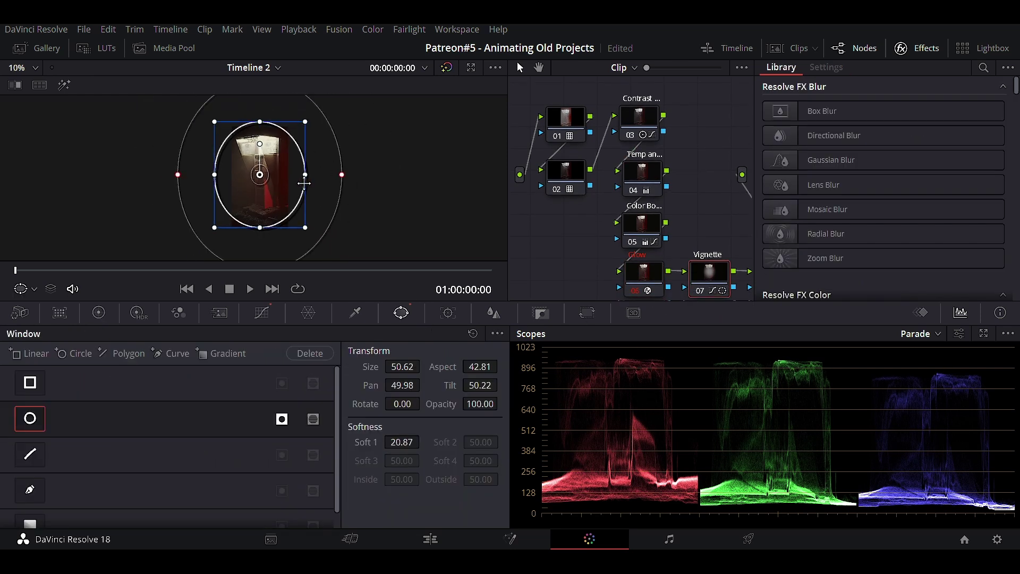
click(262, 312)
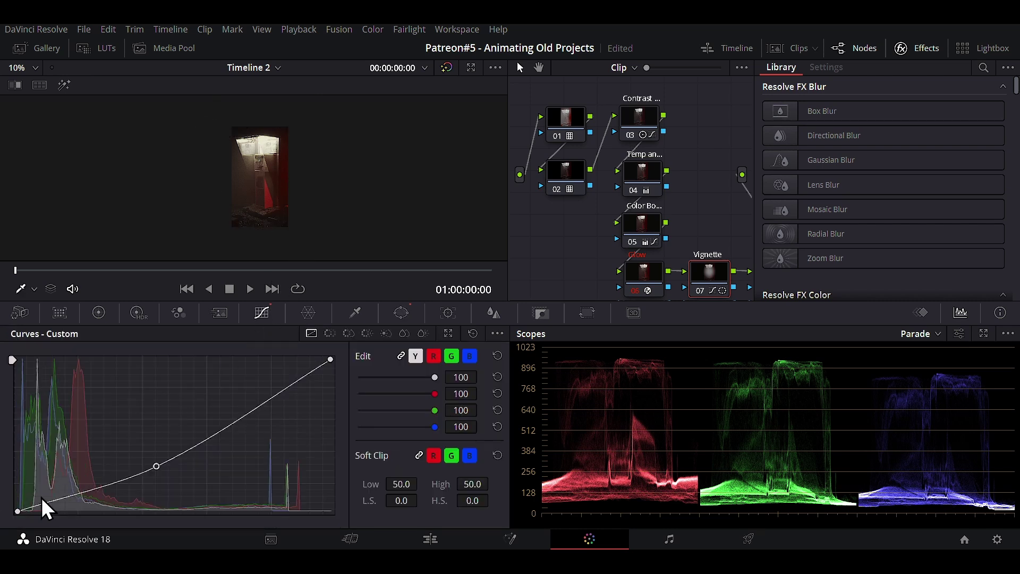
drag(17, 510, 21, 539)
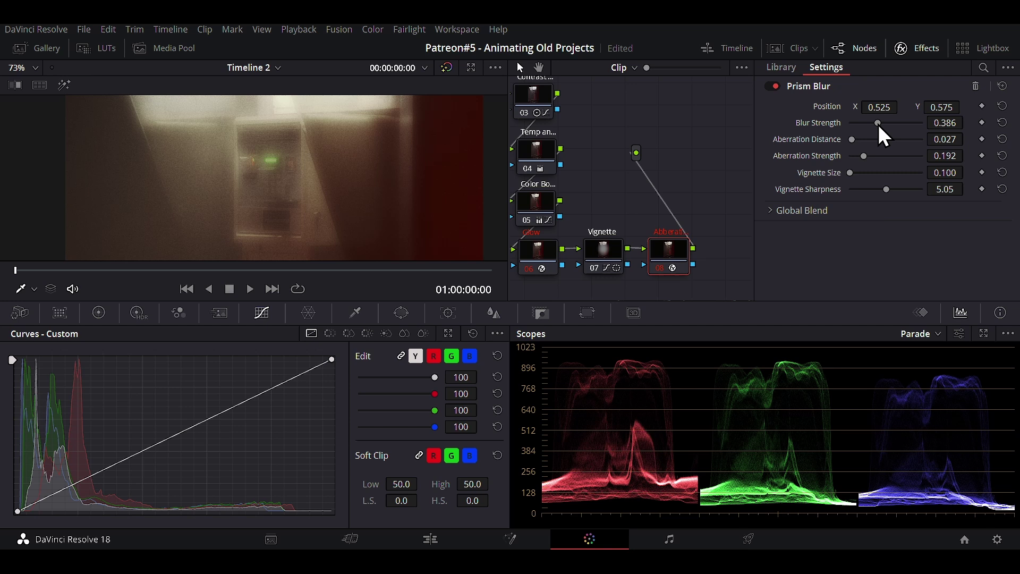
mouse_move(877, 156)
mouse_down()
mouse_move(863, 156)
mouse_move(884, 126)
mouse_move(856, 126)
mouse_move(861, 139)
mouse_move(862, 122)
mouse_move(868, 156)
mouse_up()
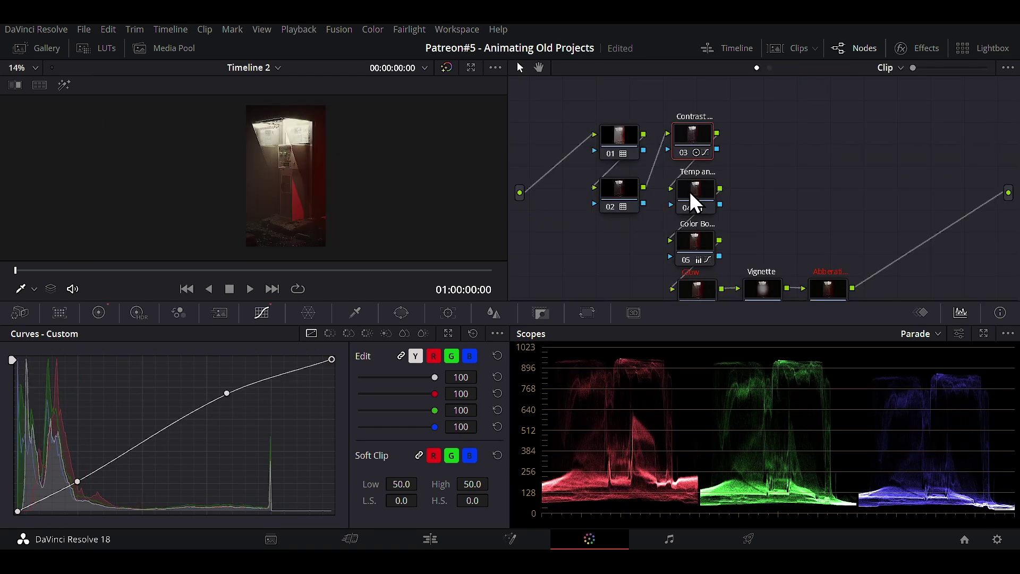
Step: Step through the temperature, Color Boost, Glow and Vignette nodes in order to review the grading chain
click(689, 191)
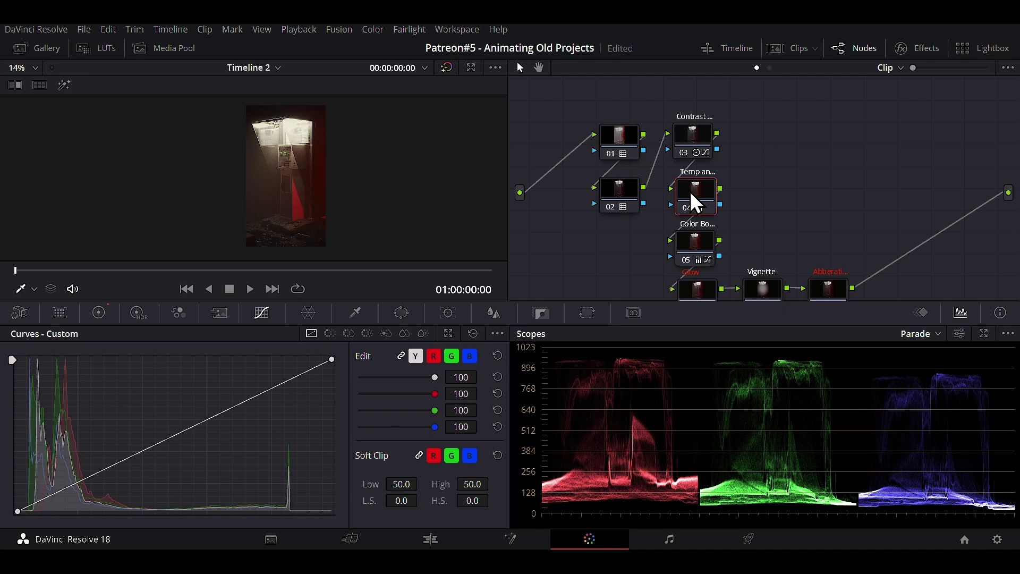
click(694, 236)
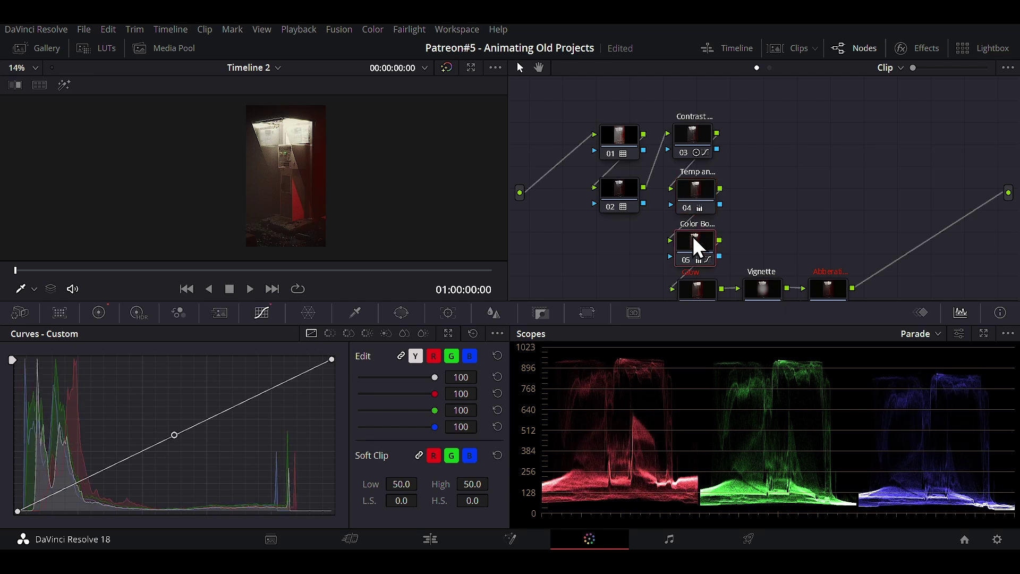
click(695, 284)
click(759, 289)
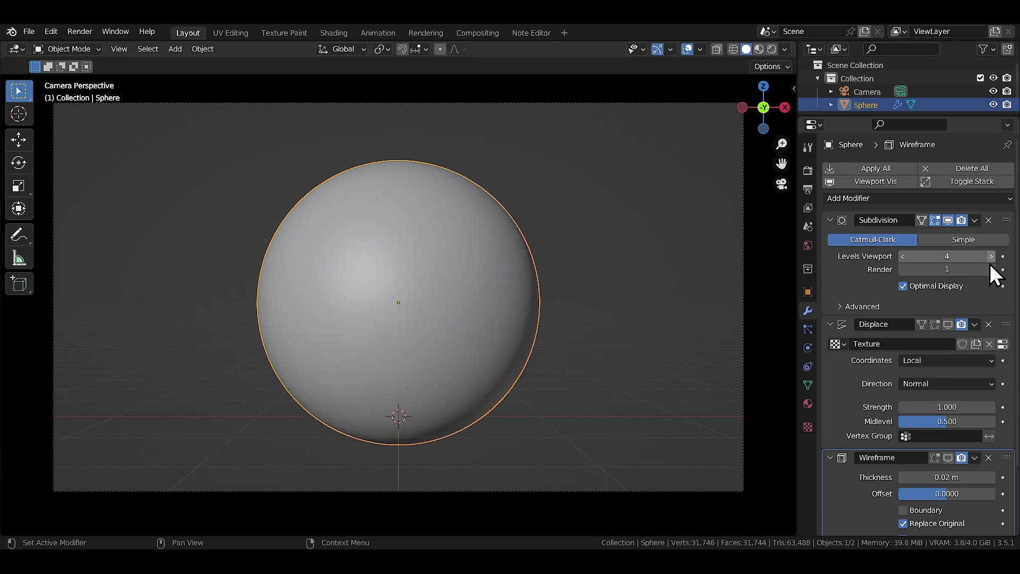
Step: In Blender, enable the sphere's Displace modifier in the viewport and lower its Strength
click(949, 325)
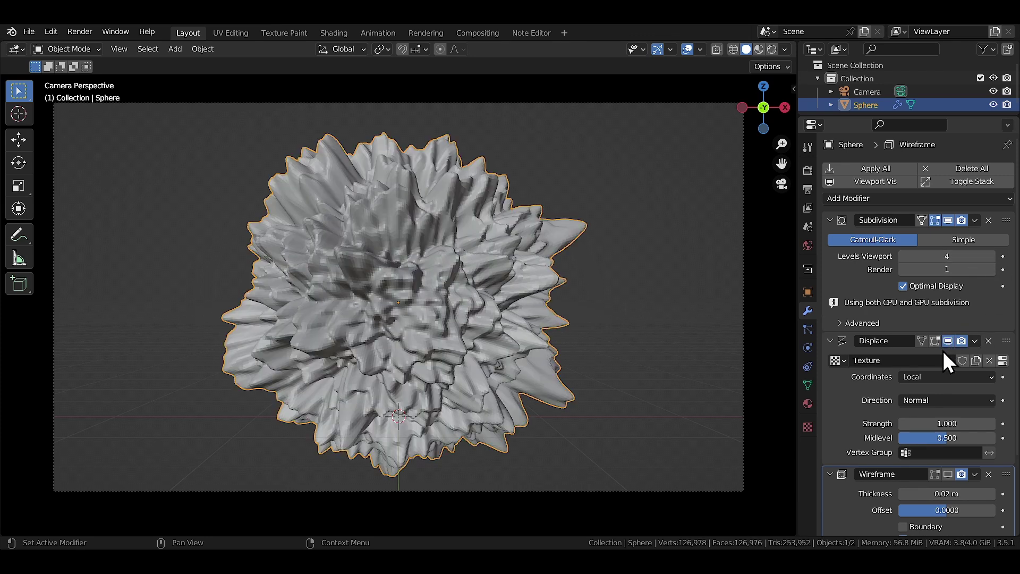
drag(933, 424, 902, 423)
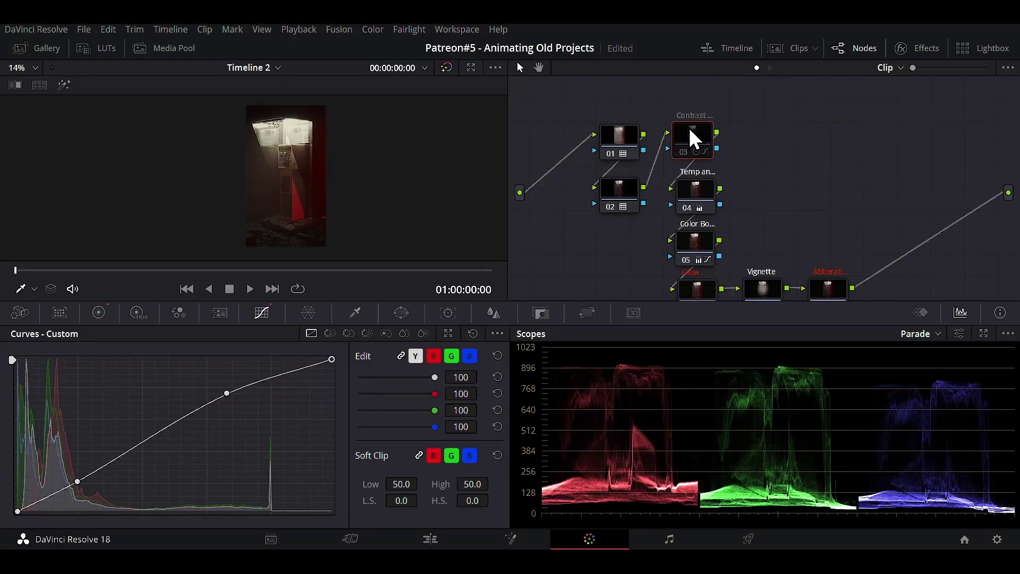
Step: In DaVinci Resolve, turn the temperature and Color Boost nodes off and on to compare their effects, and select the Glow node
click(697, 185)
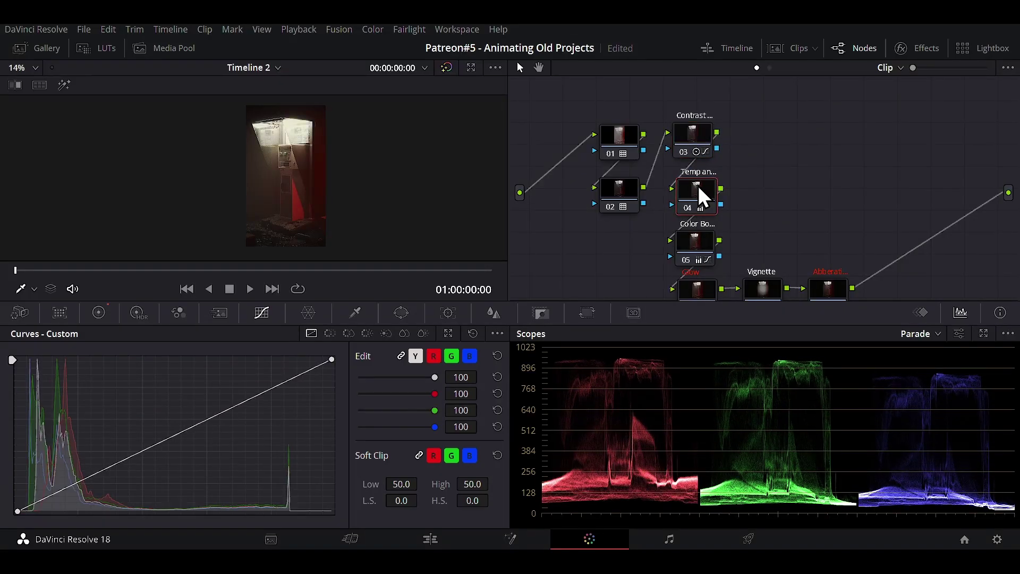
key(ctrl+d)
click(697, 243)
key(ctrl+d)
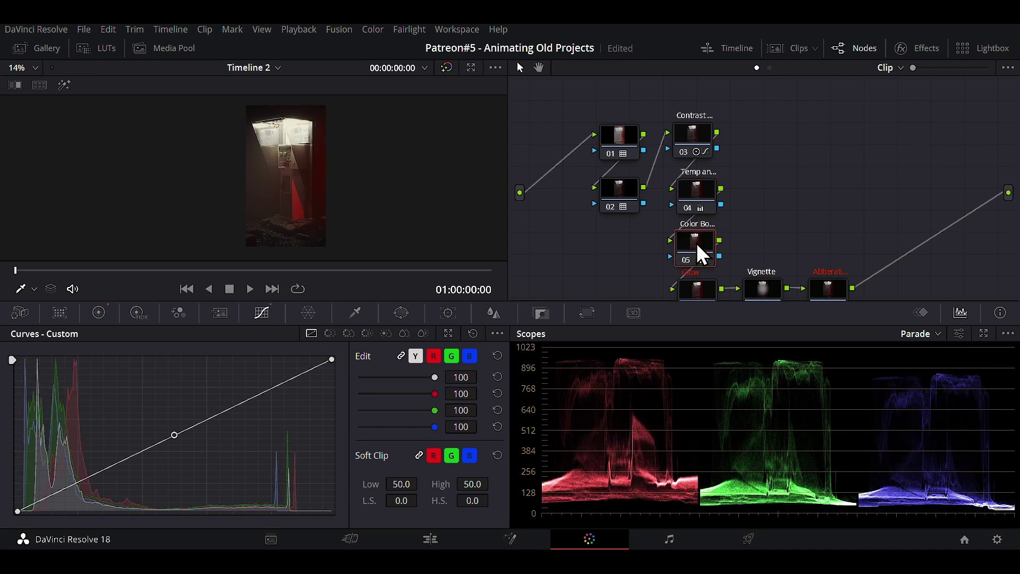
key(ctrl+d)
click(688, 294)
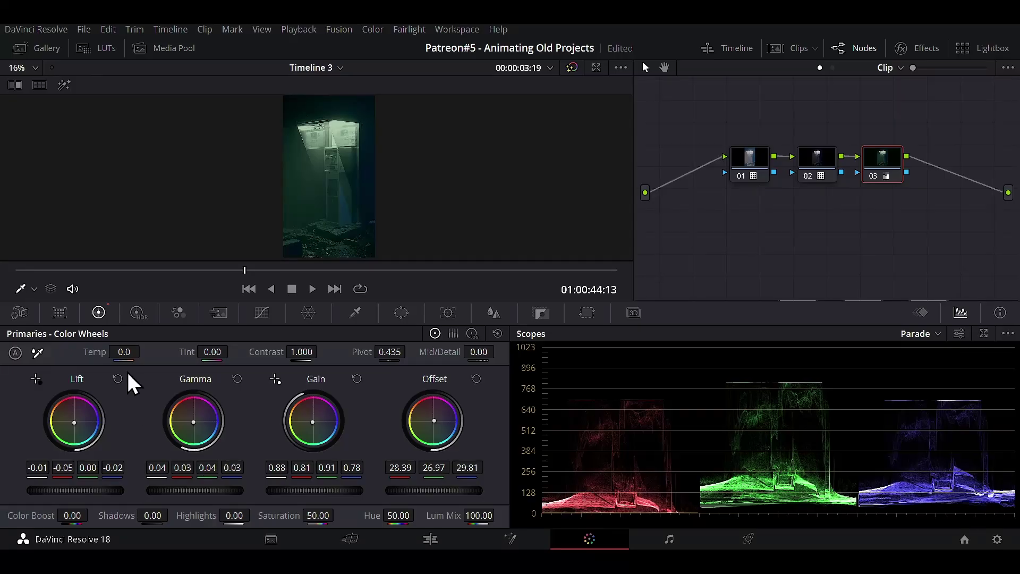
Step: Try raising the Temp value in the primaries twice, and undo the last change
drag(124, 352, 183, 351)
drag(123, 352, 170, 352)
key(ctrl+z)
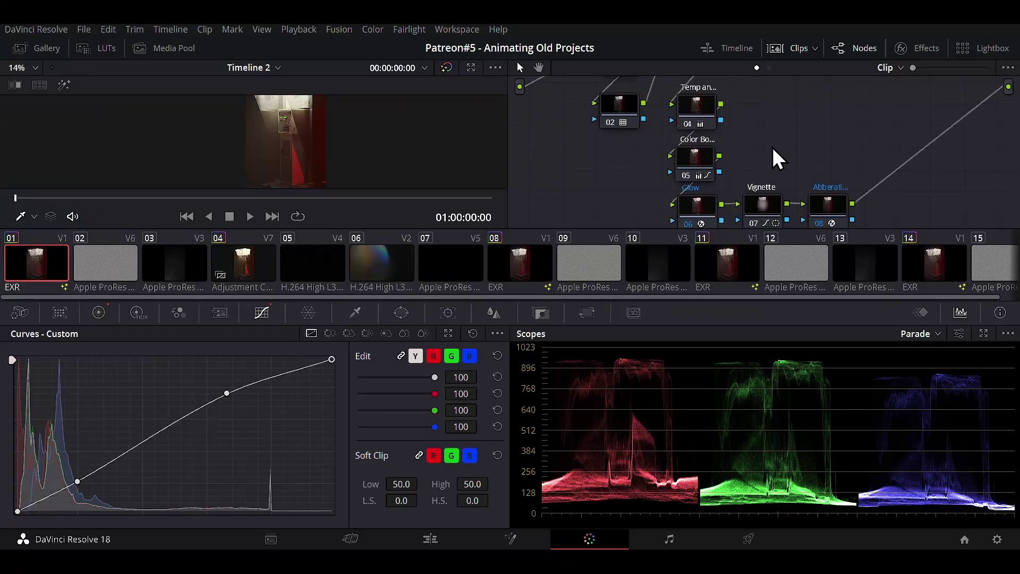
Step: Add a serial node after the Color Boost node and label it for colour grading
scroll(773, 158, down, 3)
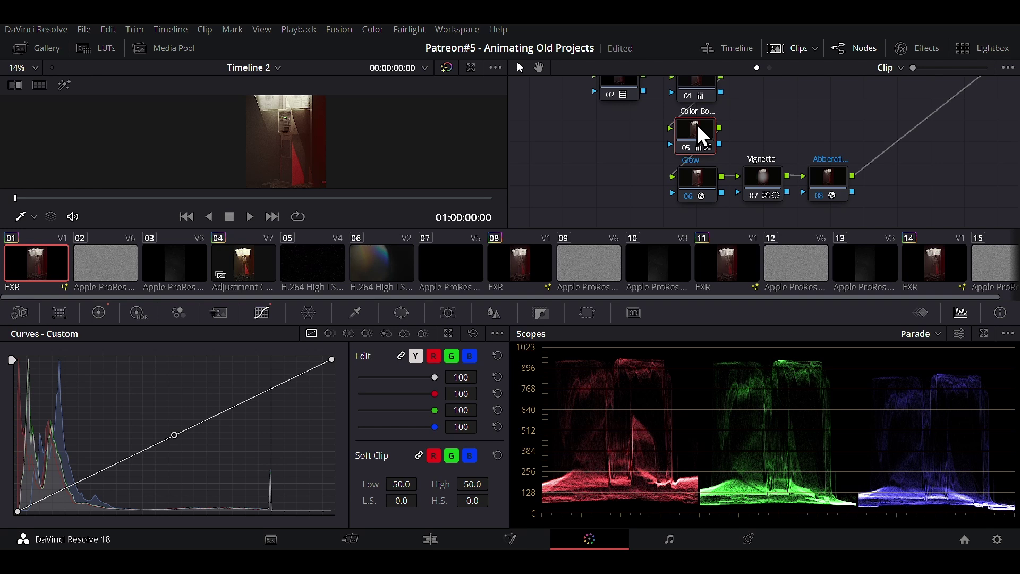
key(alt+s)
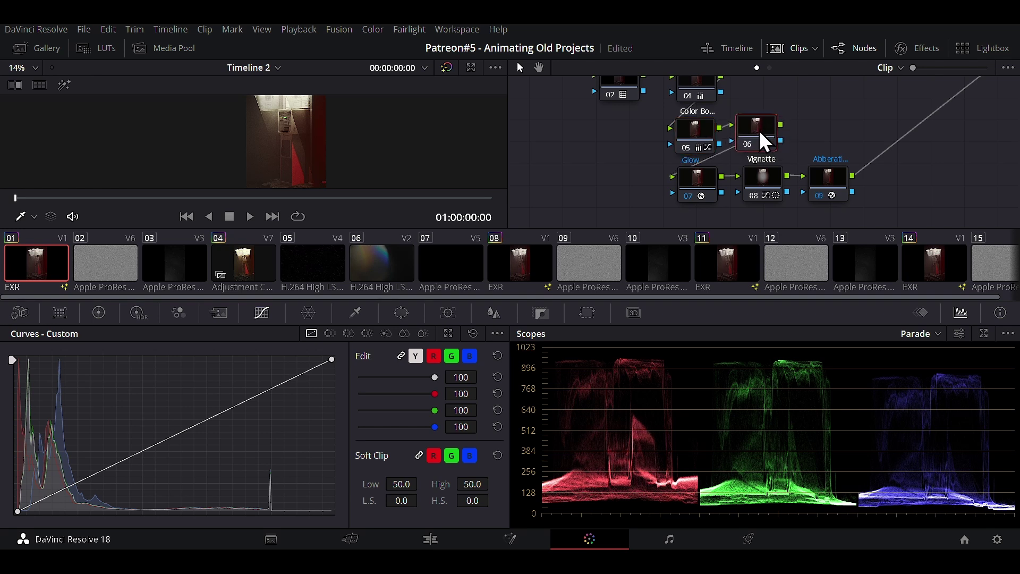
right_click(760, 129)
click(797, 156)
Step: On the new node 06, set the master Lift to 0.02, Gamma to -0.01, Gain to 1.04 and Offset to 26.15
drag(76, 491, 82, 490)
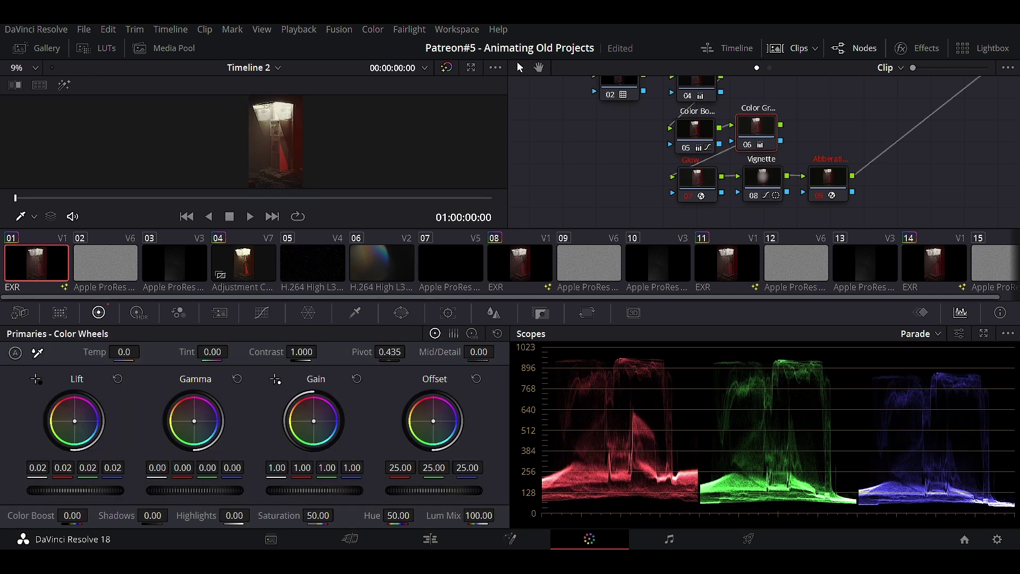
mouse_move(203, 490)
mouse_down()
mouse_move(191, 490)
mouse_move(204, 493)
mouse_up()
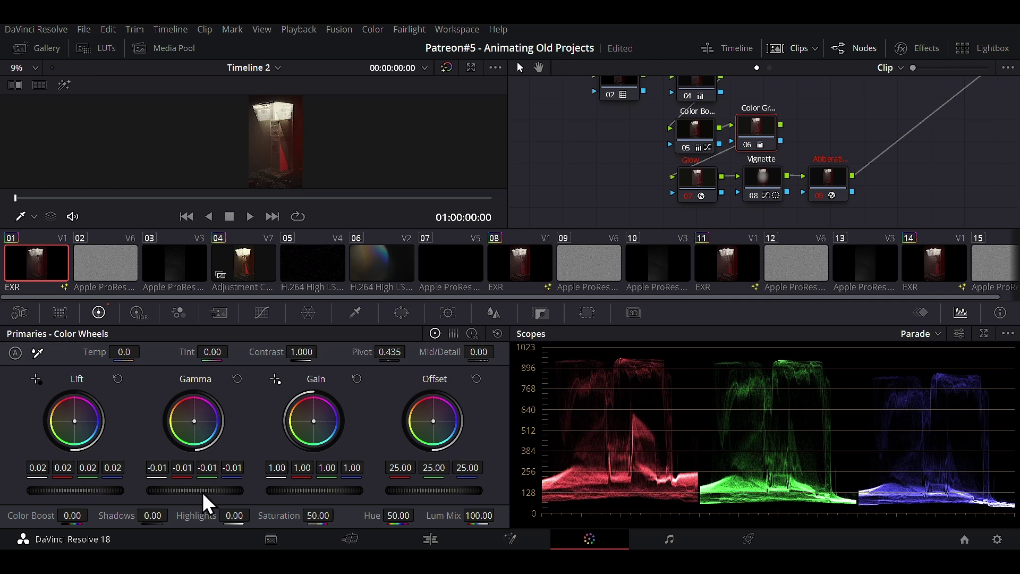
mouse_move(295, 489)
mouse_down()
mouse_move(311, 490)
mouse_move(302, 490)
mouse_up()
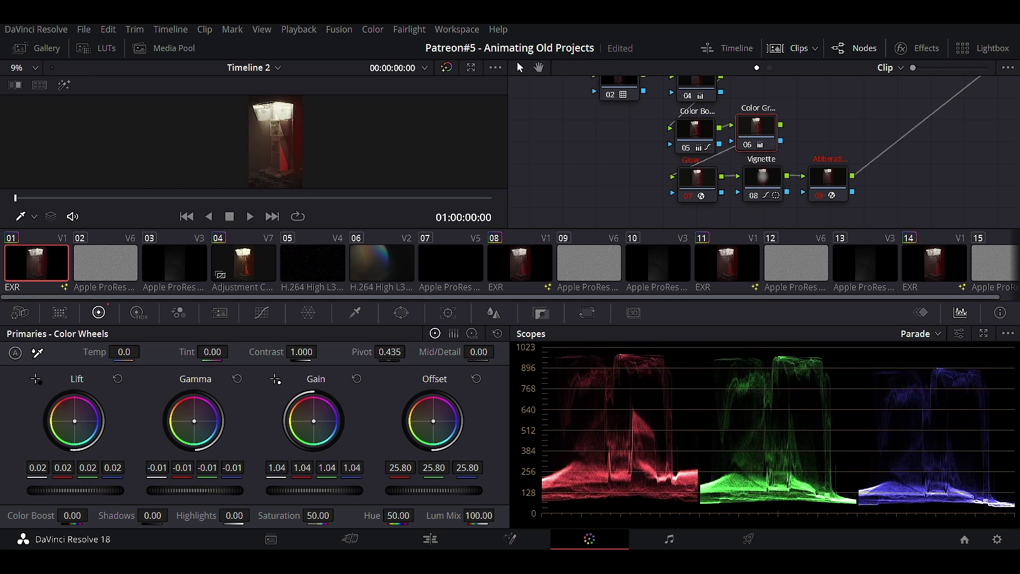
drag(431, 490, 432, 490)
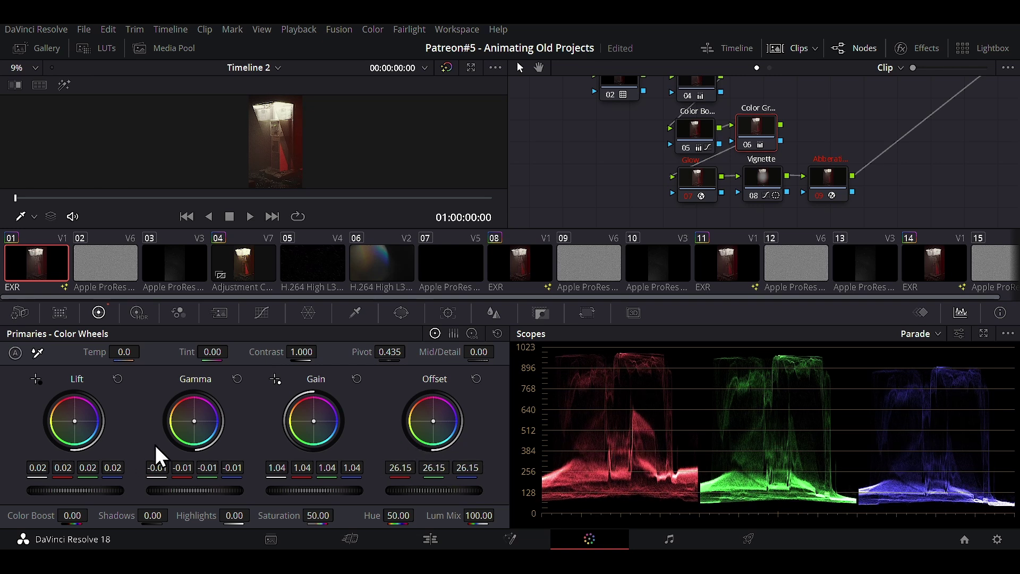
Step: Compare the Log Wheels' shadow, midtone and highlight controls with the standard Color Wheels
click(471, 333)
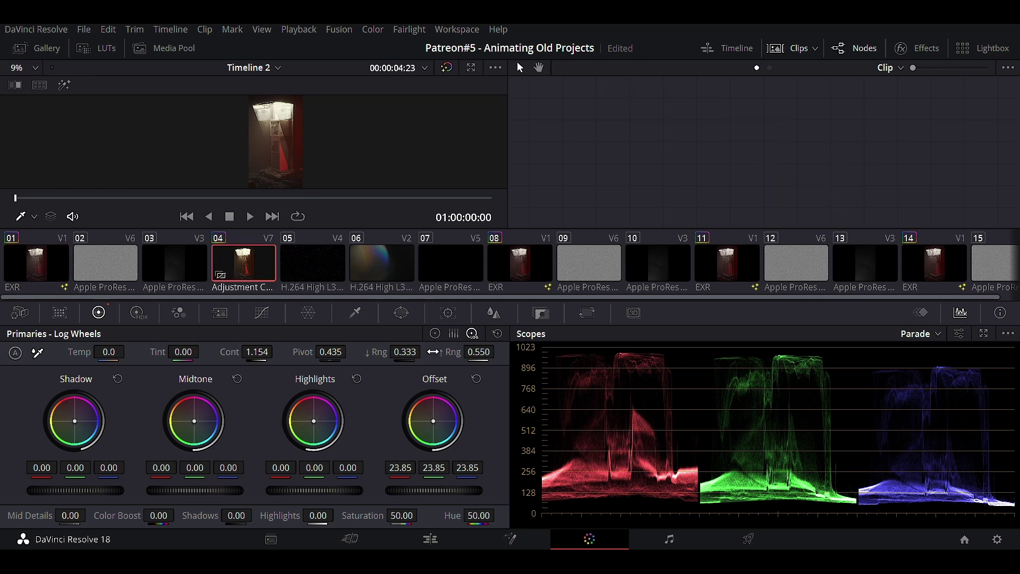
click(434, 335)
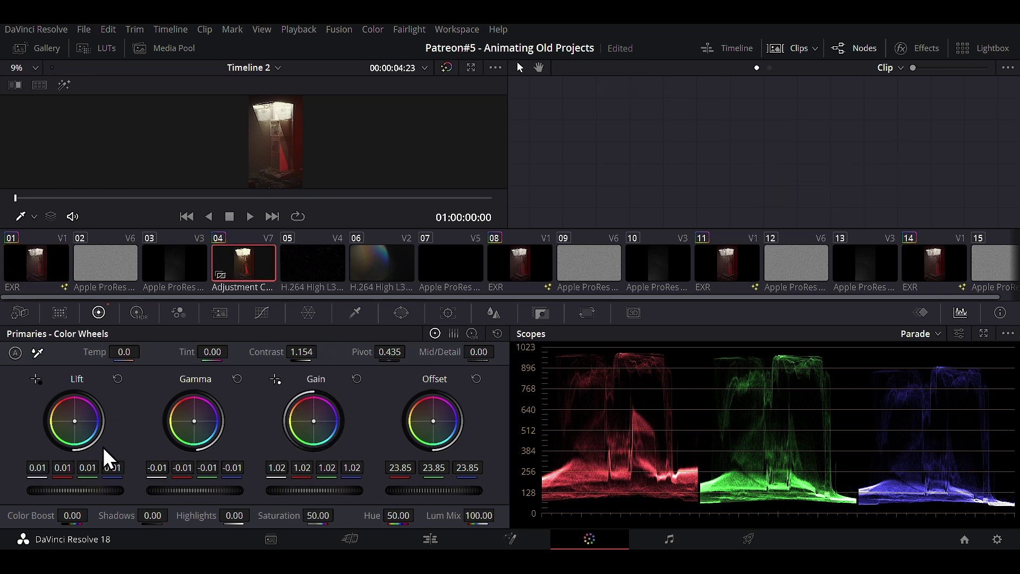
Step: Try a master Lift of 0.05 and a higher Temp on node 06, and undo the last change
drag(76, 491, 78, 490)
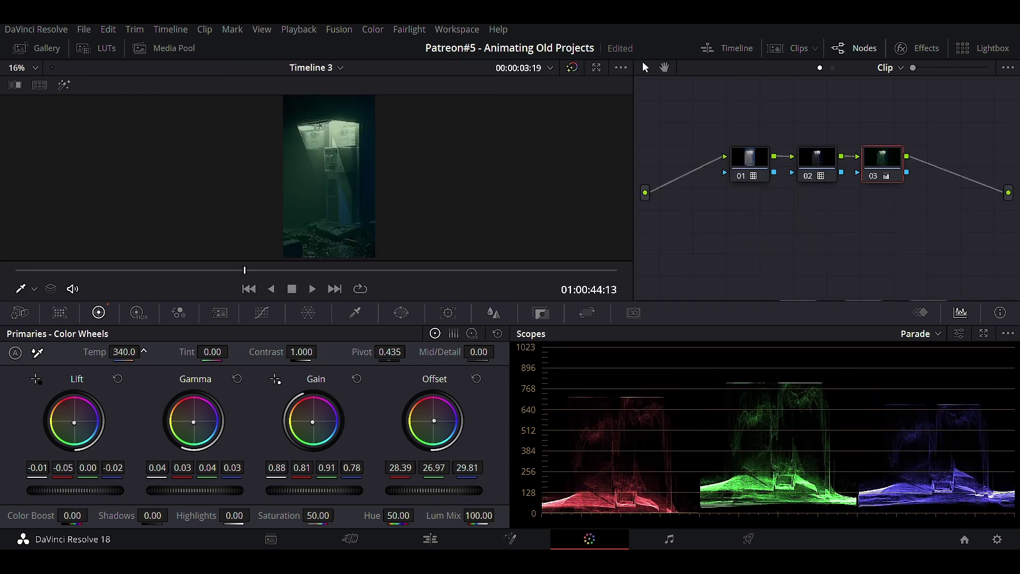
mouse_move(123, 352)
mouse_down()
mouse_move(201, 351)
mouse_move(99, 352)
mouse_move(133, 351)
mouse_up()
key(ctrl+z)
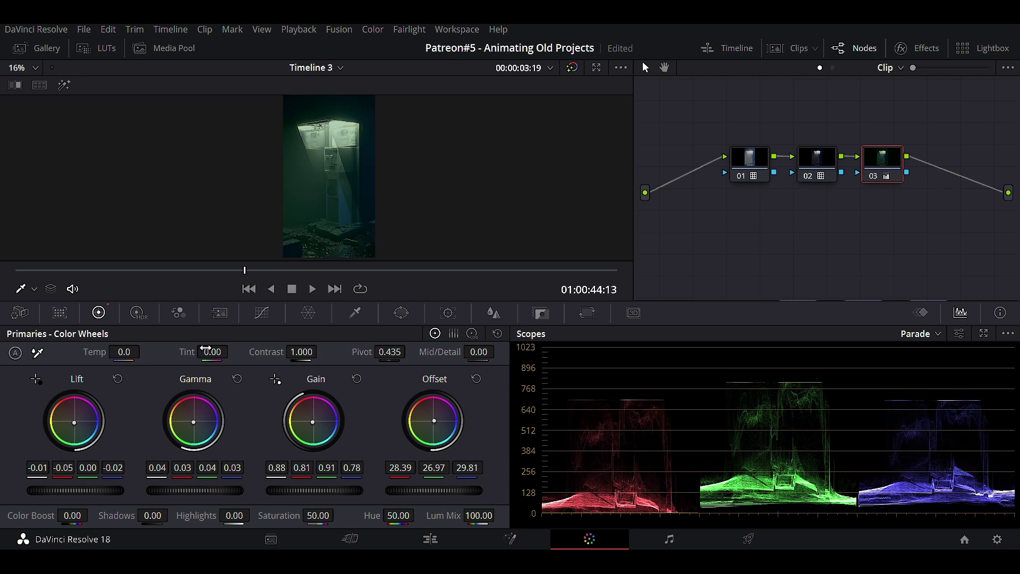
Step: On Timeline 3's node 03, set the Tint to -38.00 and Contrast to 1.014, and raise the Color Boost
drag(213, 352, 170, 352)
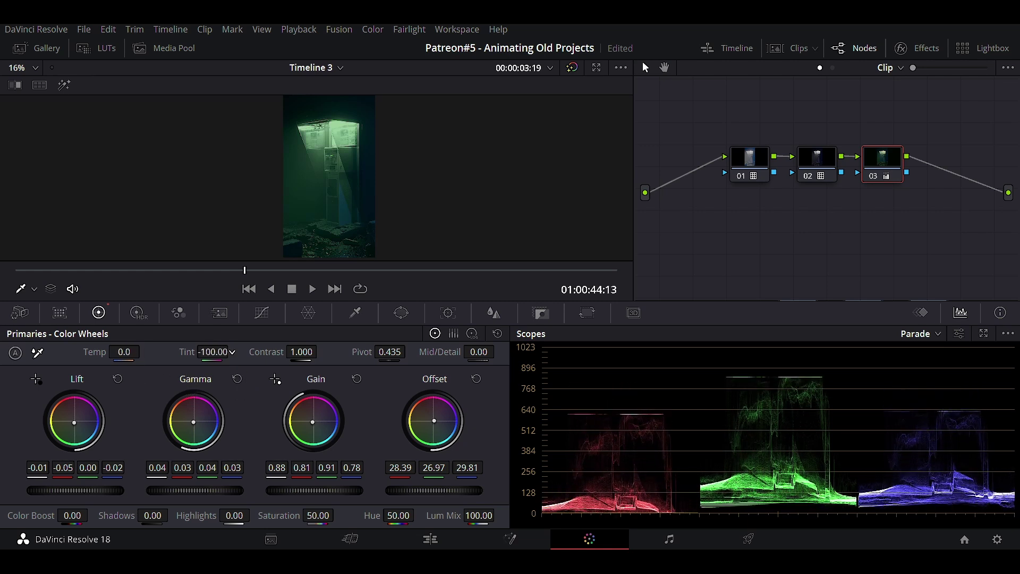
mouse_move(303, 352)
mouse_down()
mouse_move(339, 351)
mouse_move(305, 352)
mouse_up()
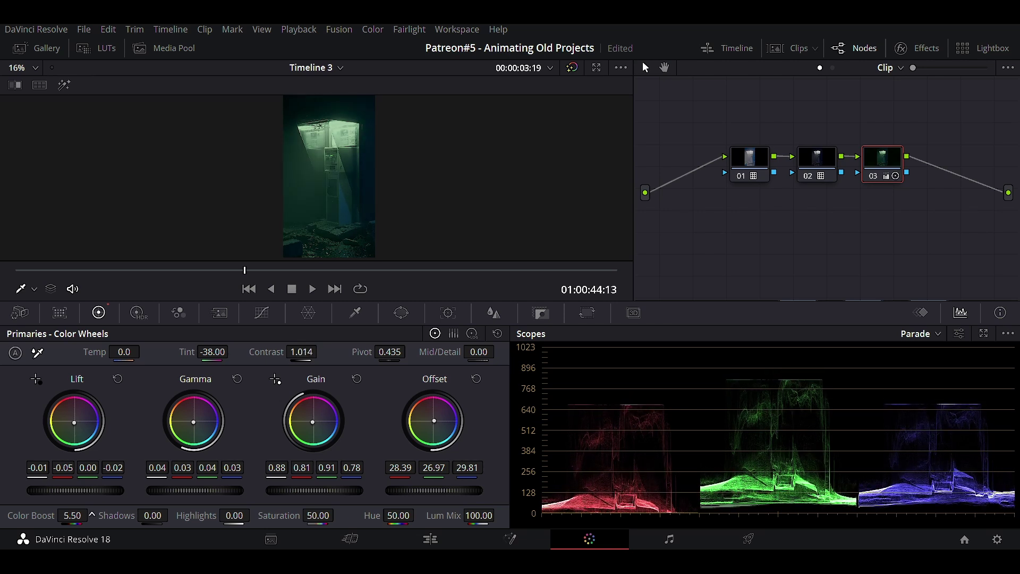
drag(78, 515, 146, 513)
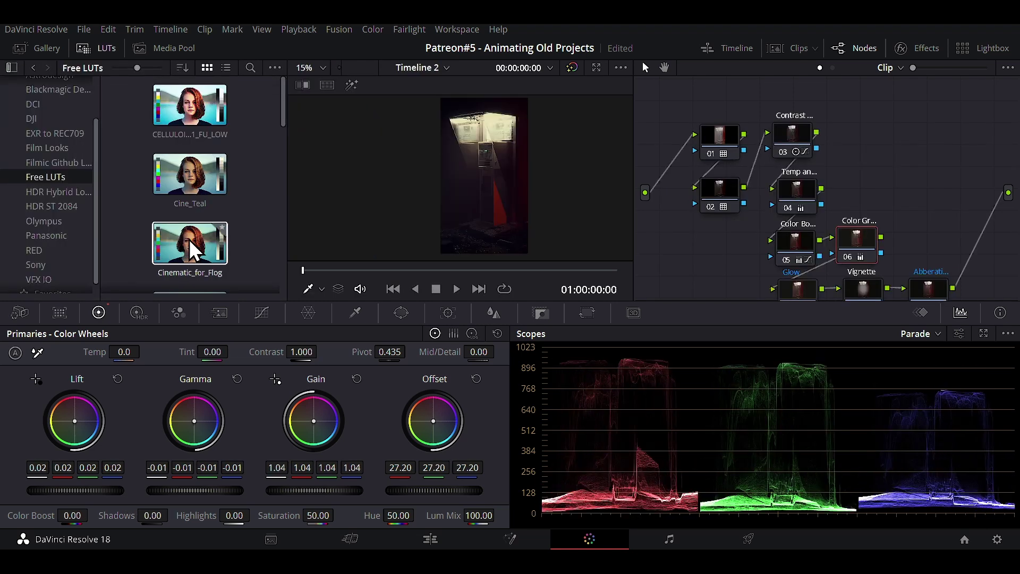
Step: Preview Free LUTs, including Colorist_Factory_Severn_LUT, on node 06 of the Timeline 2 clip
scroll(207, 250, down, 3)
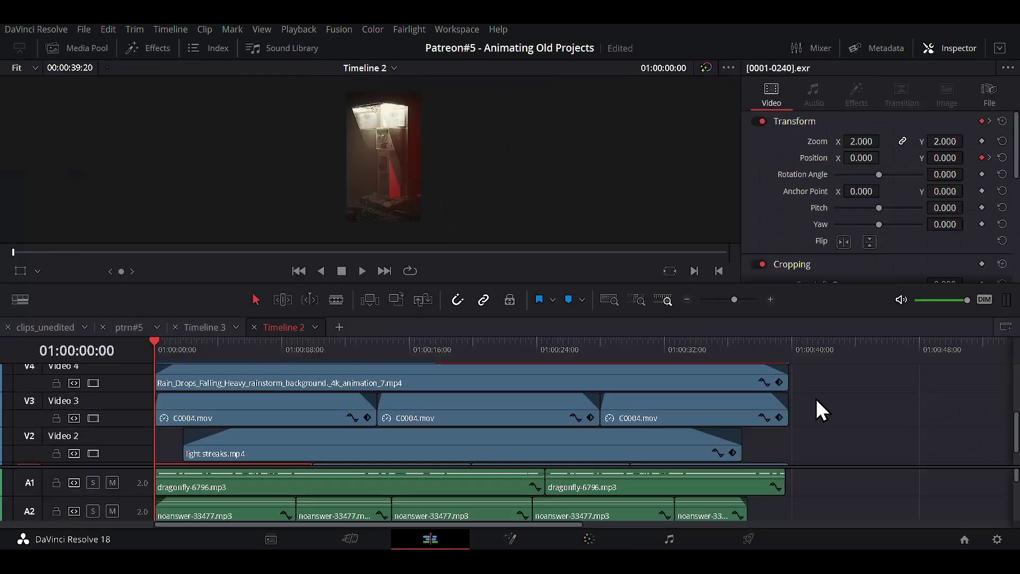
scroll(816, 403, up, 4)
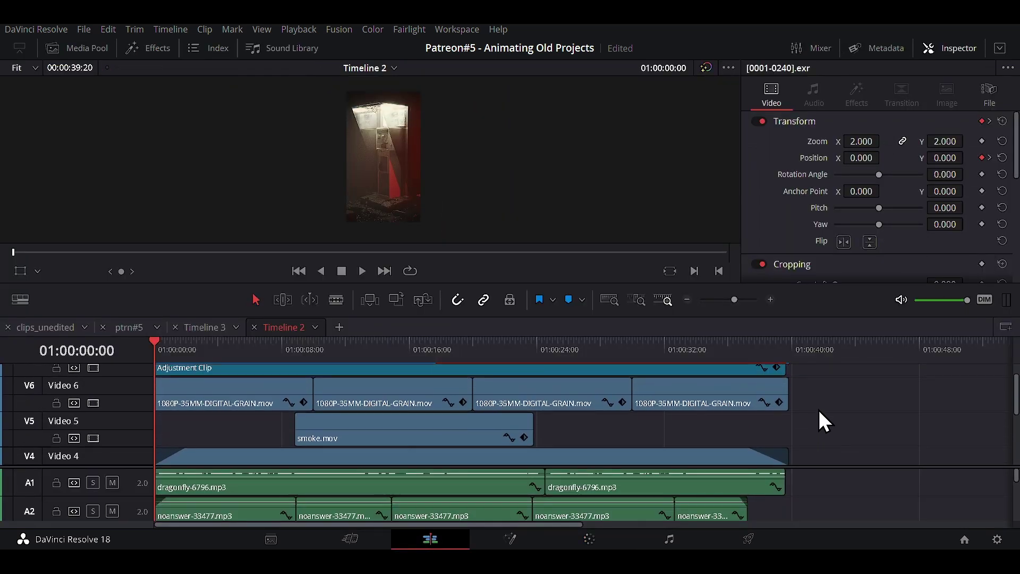
Step: Select the adjustment clip on Video 7, open it for grading, and preview Cinematic_for_Flog and neighbouring Free LUTs on its node 02
click(616, 387)
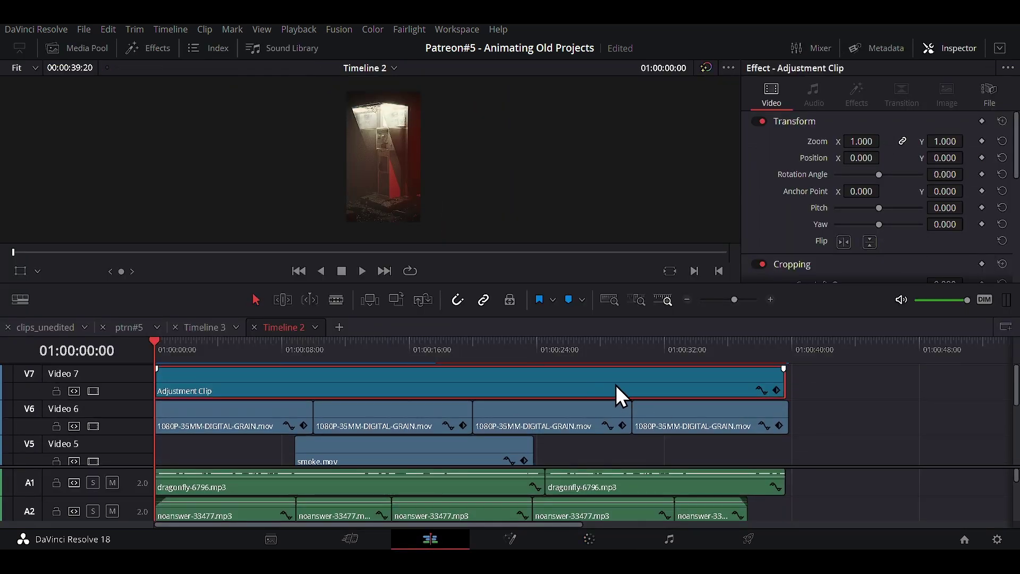
click(593, 537)
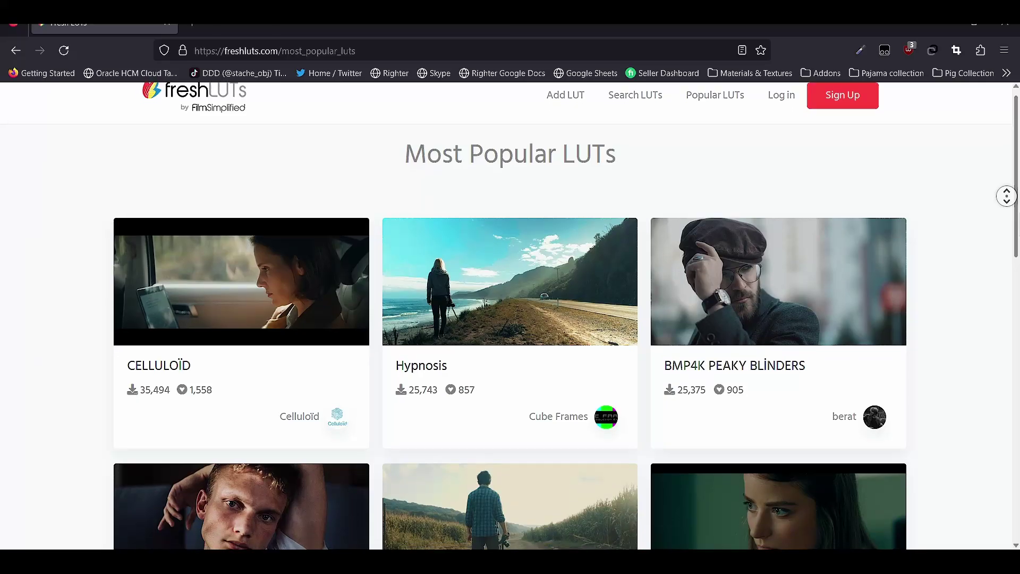
scroll(510, 319, down, 5)
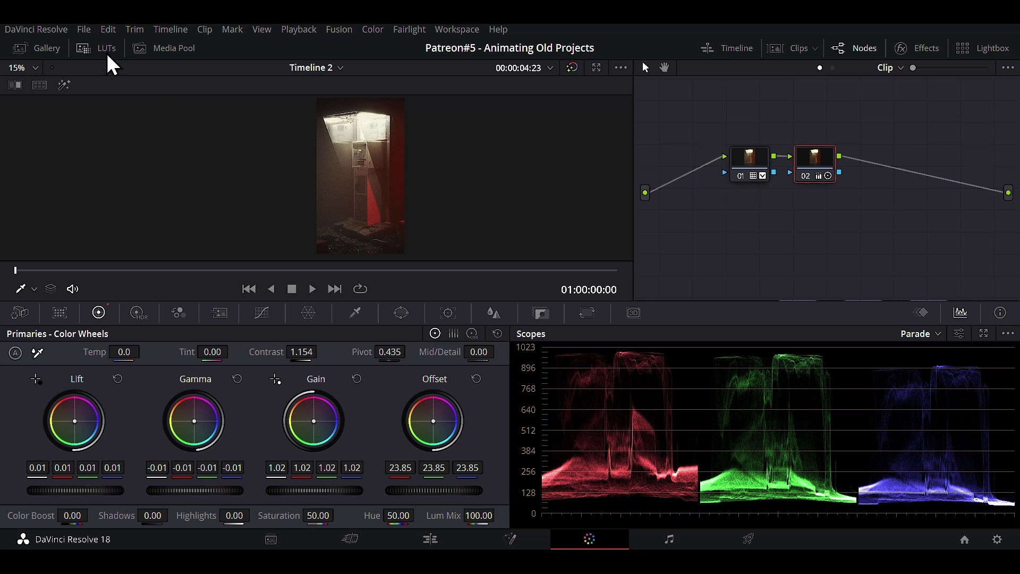
Step: Show the LUT browser again and look through its folder list around Free LUTs
click(105, 49)
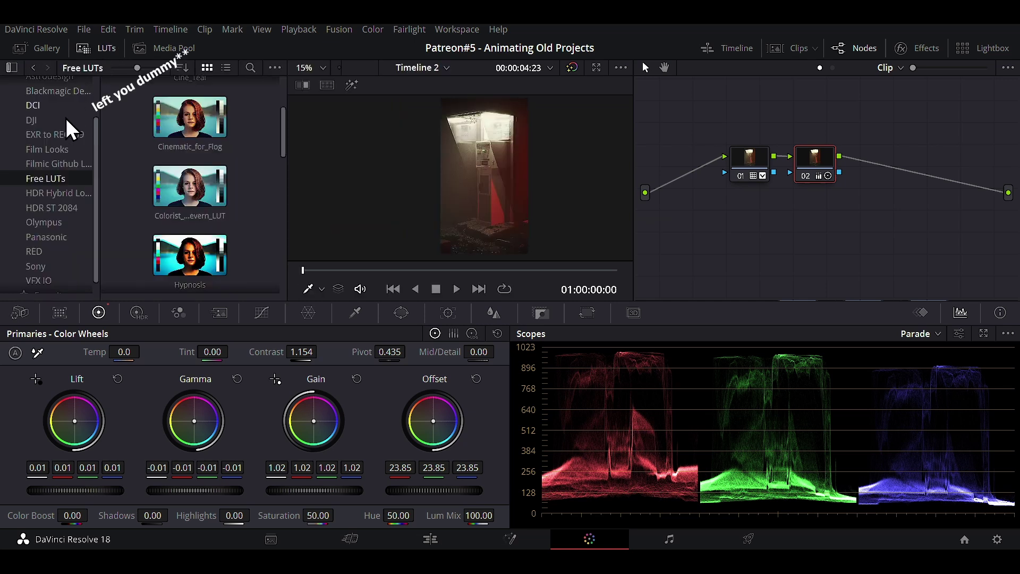
scroll(67, 119, up, 3)
scroll(66, 122, down, 3)
scroll(66, 122, up, 3)
scroll(64, 127, down, 3)
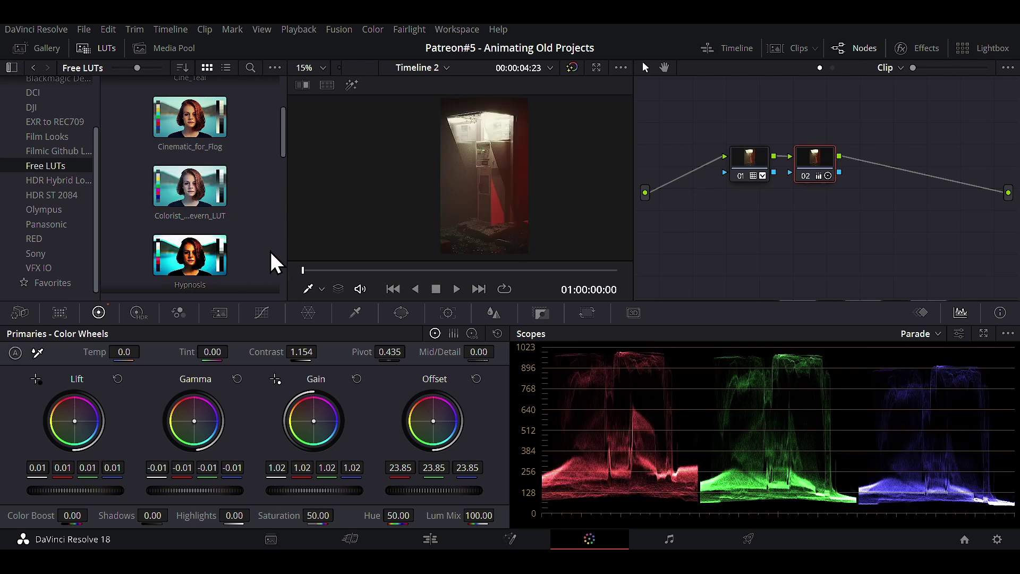
Step: Look over Timeline 2's lower audio tracks, and switch to Soundly to audition the urban, crime scene and photocopy machine sounds among the police results
scroll(855, 474, down, 3)
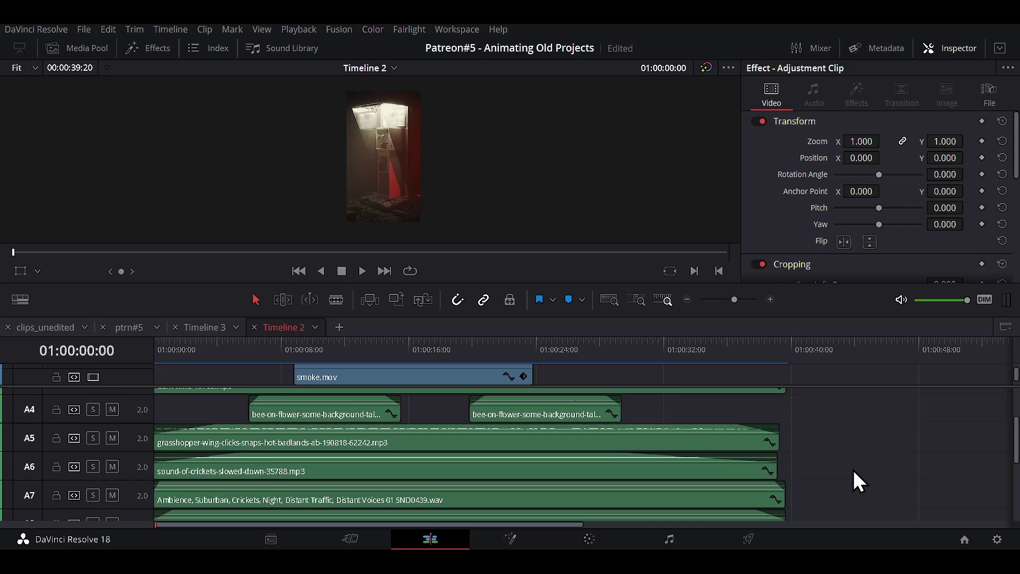
scroll(853, 469, down, 4)
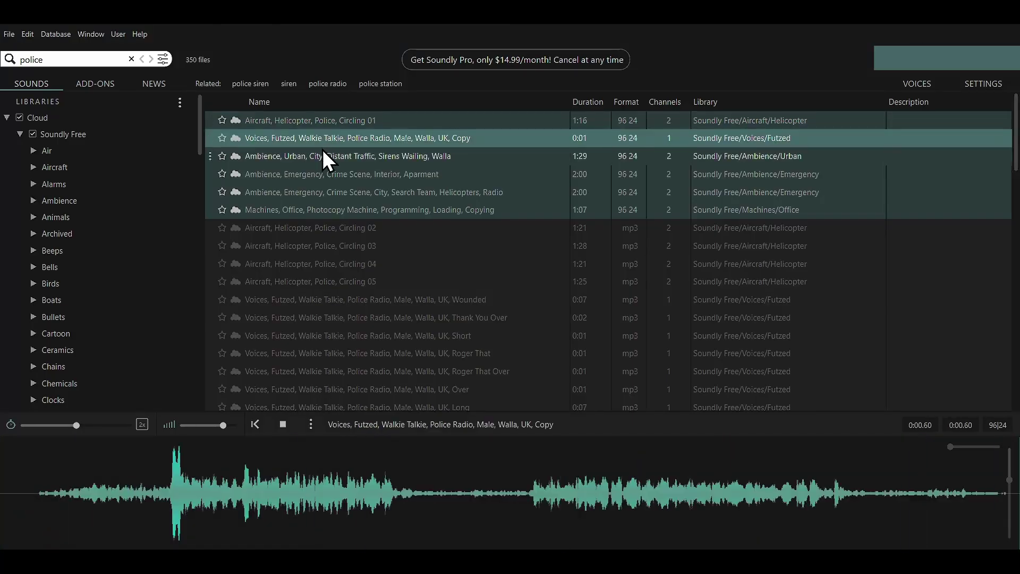
click(323, 154)
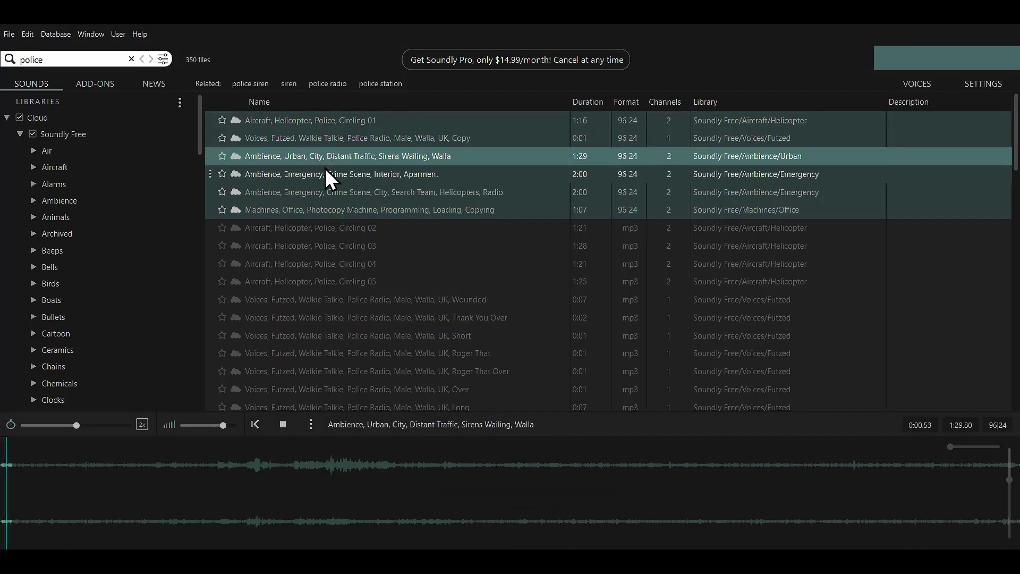
click(326, 174)
click(320, 192)
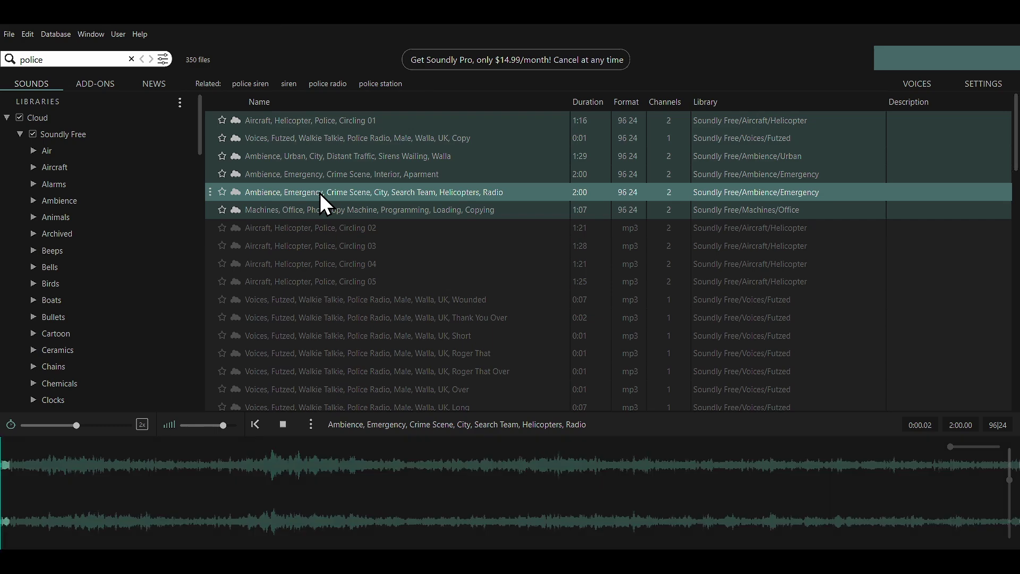
click(319, 209)
middle_click(998, 237)
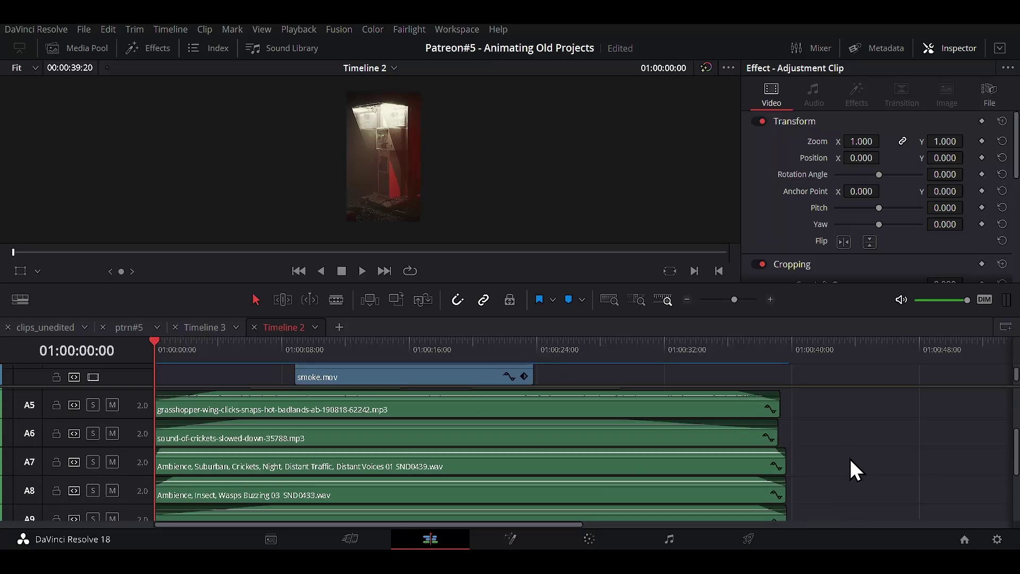
Step: Switch back to DaVinci Resolve and examine the layered ambience clips on Timeline 2's audio tracks A5 to A12
scroll(853, 460, down, 3)
scroll(860, 459, down, 3)
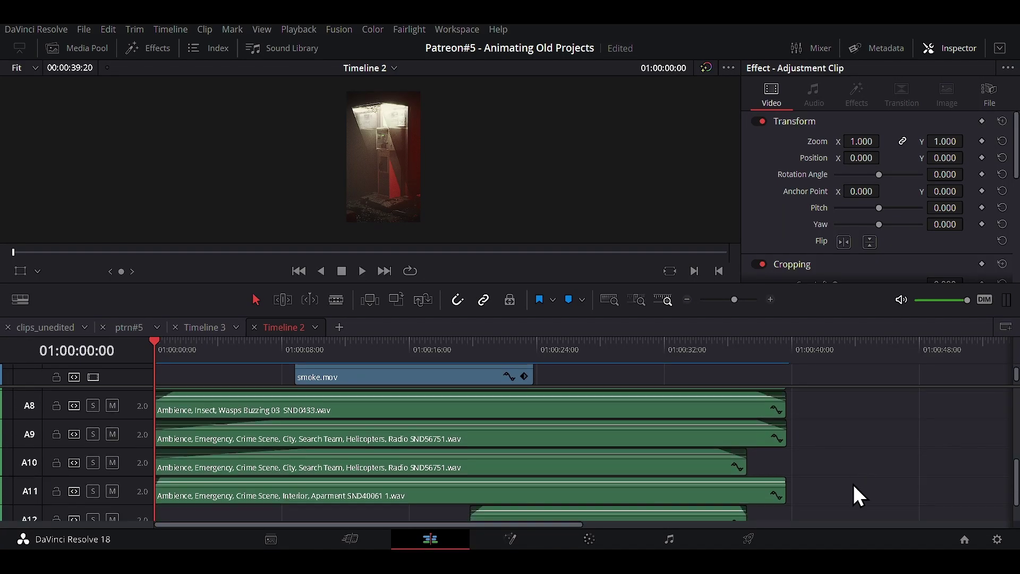